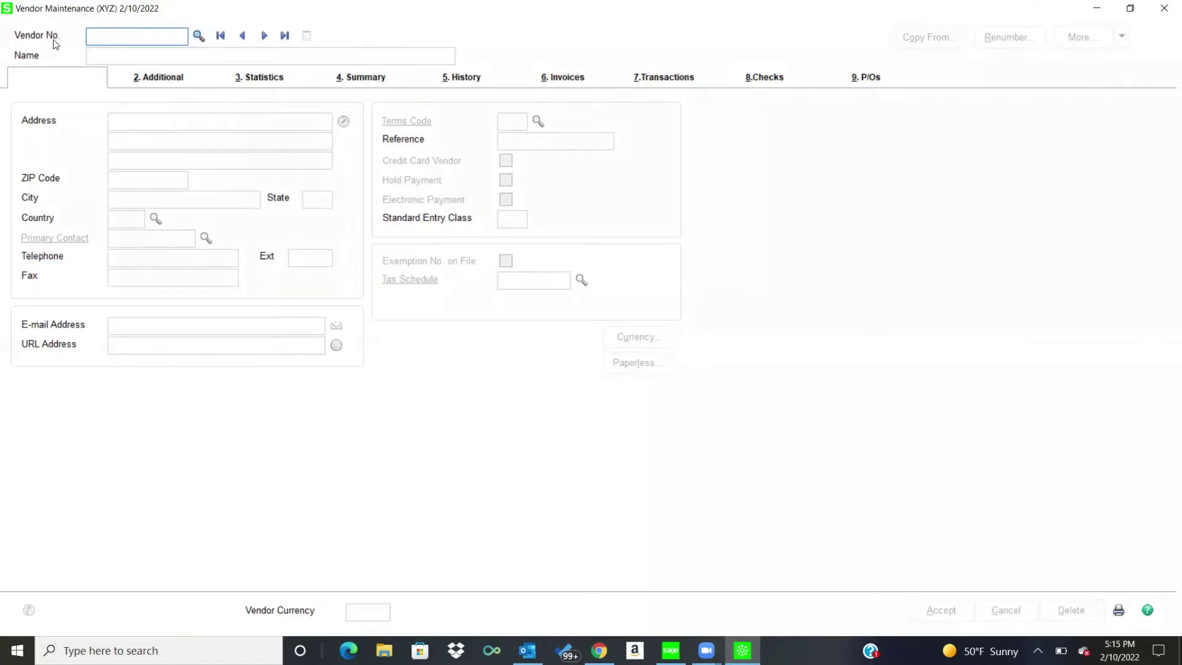
Step: Maximize the vendor lookup and start a custom default view described 'new'
{"action": "left_click", "coordinate": [197, 36]}
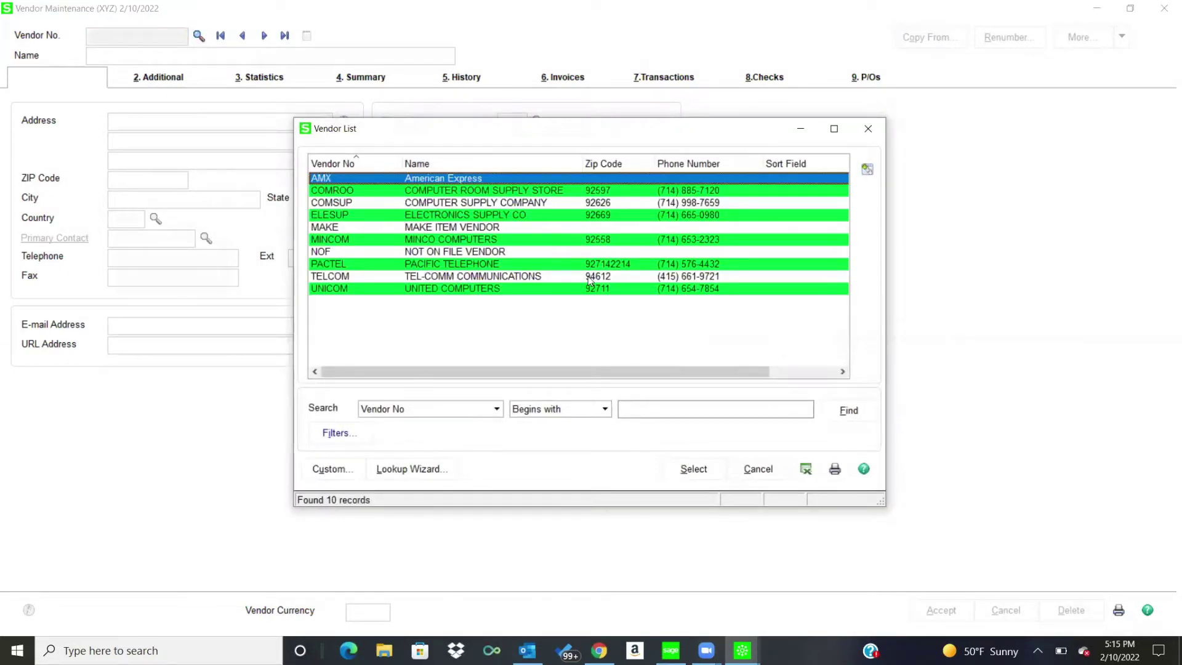
{"action": "left_click", "coordinate": [834, 128]}
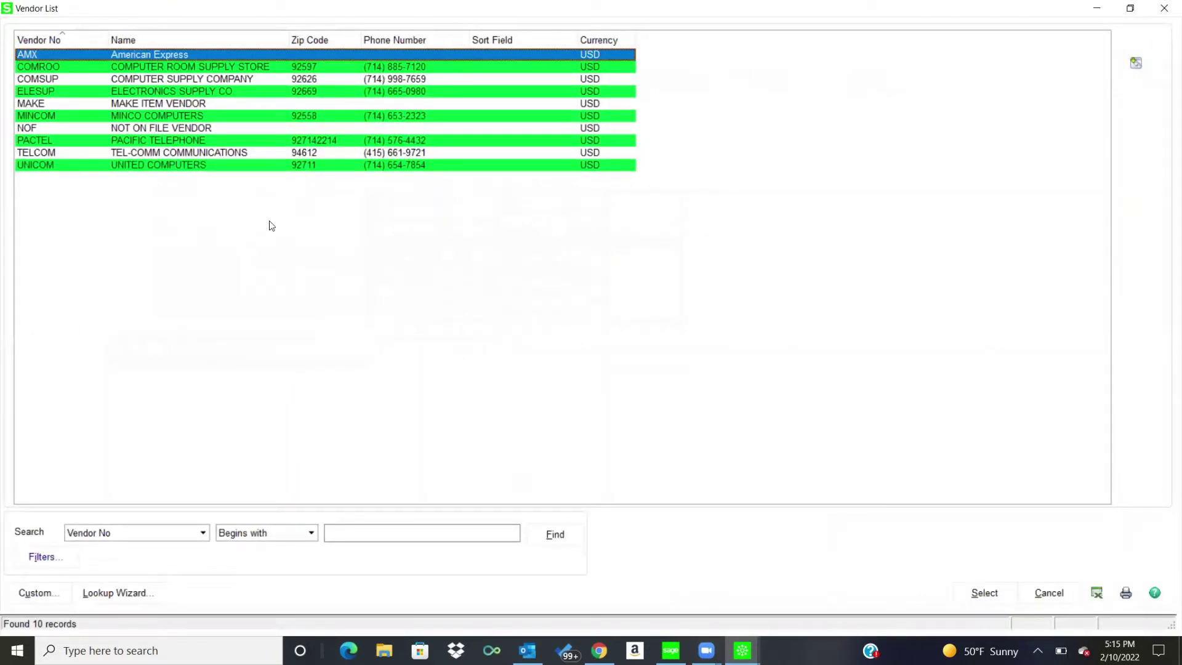
{"action": "left_click", "coordinate": [40, 593]}
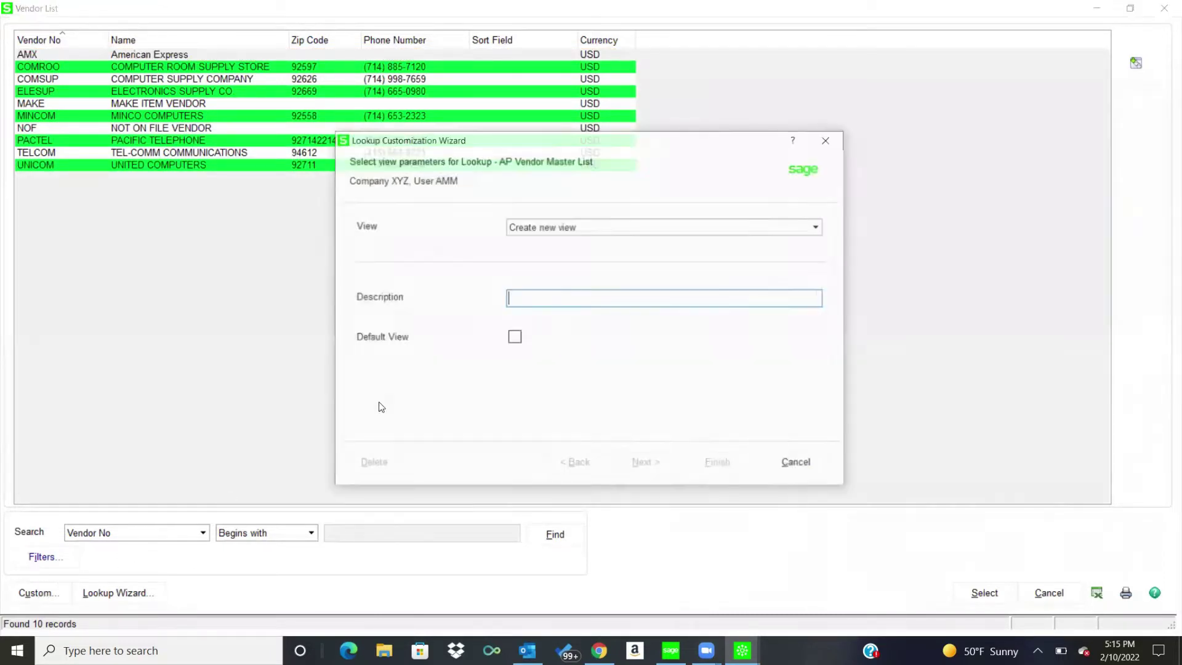
{"action": "type", "text": "new"}
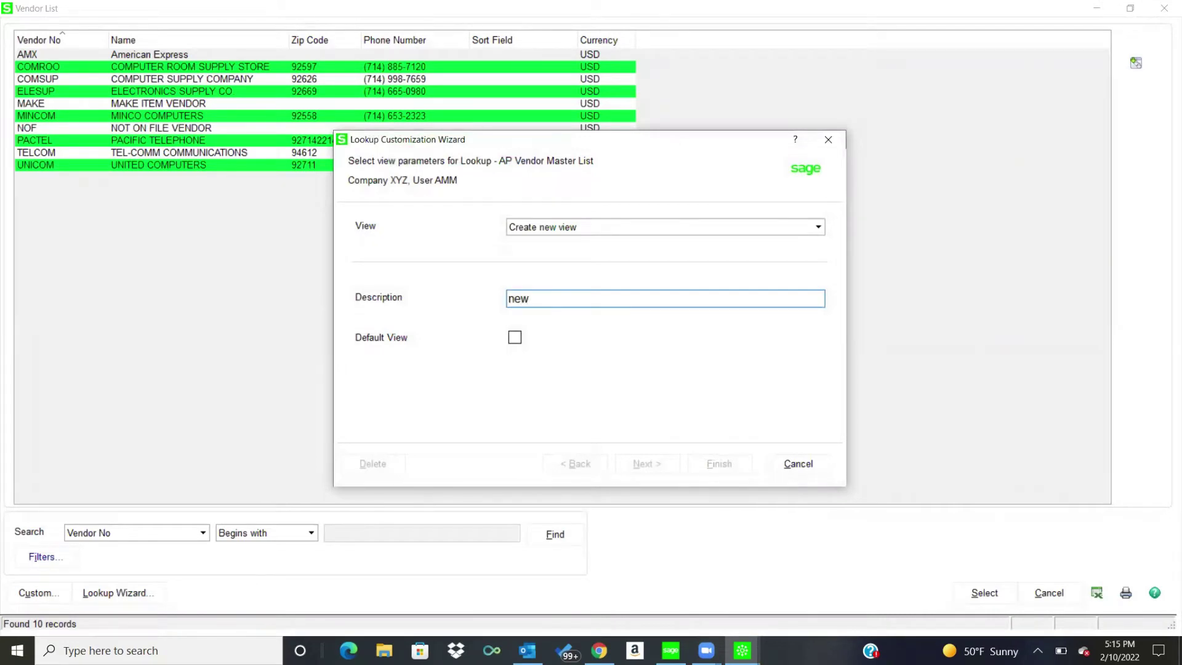
{"action": "key", "text": "Tab"}
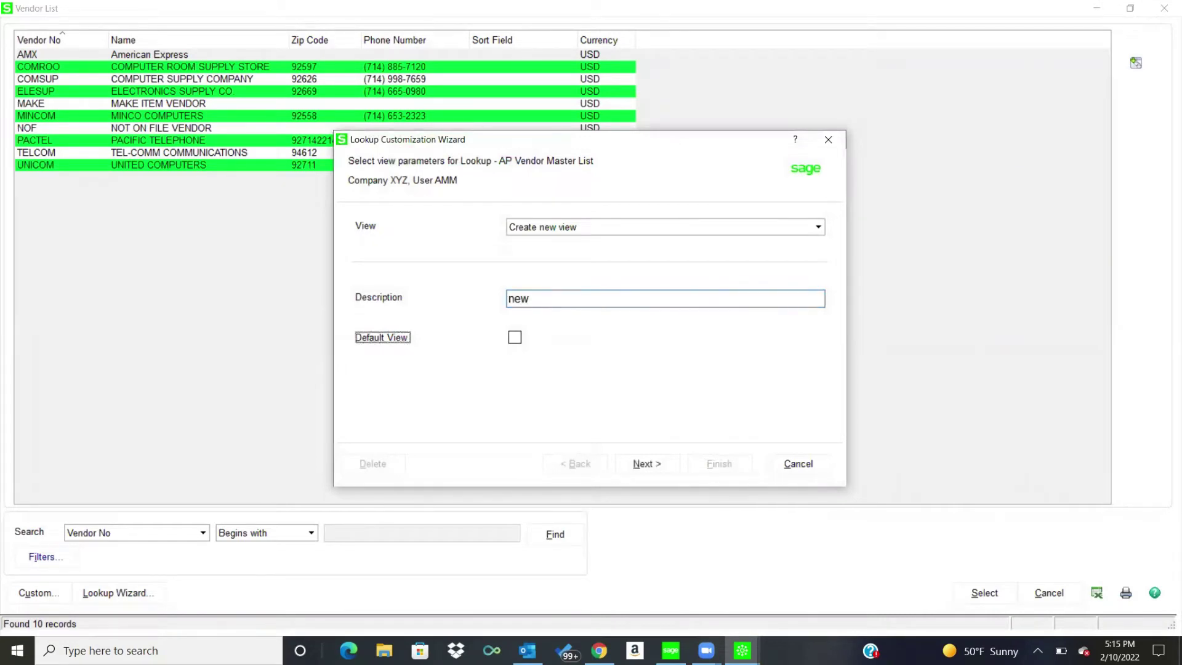
{"action": "left_click", "coordinate": [515, 337]}
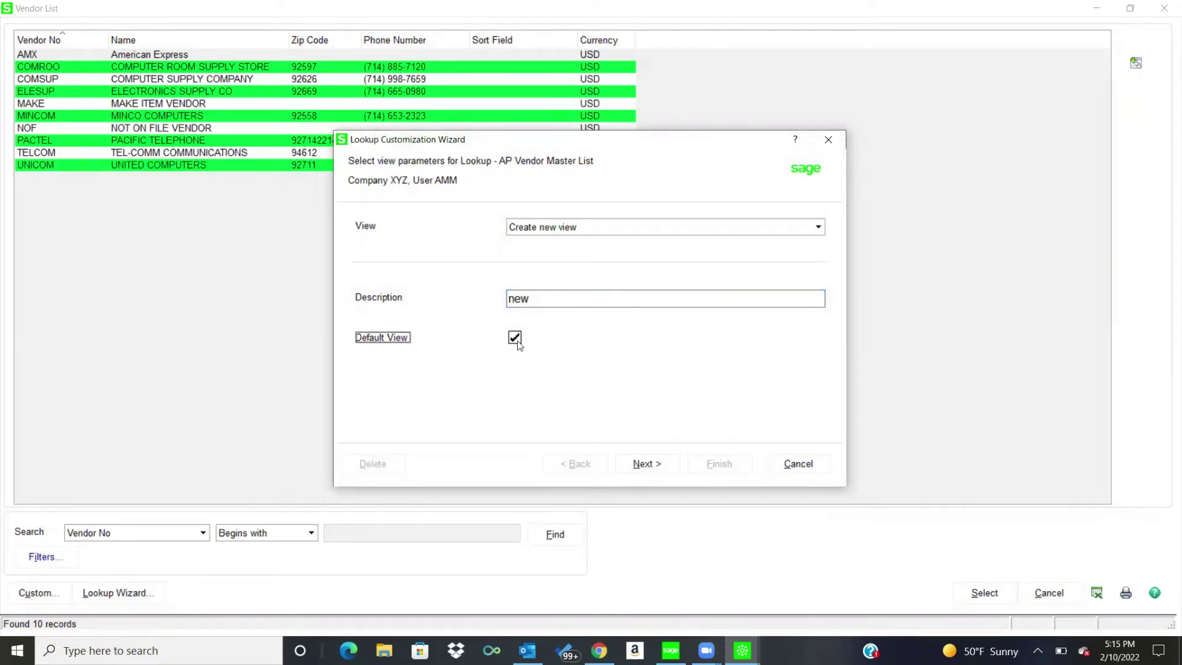
{"action": "left_click", "coordinate": [640, 463]}
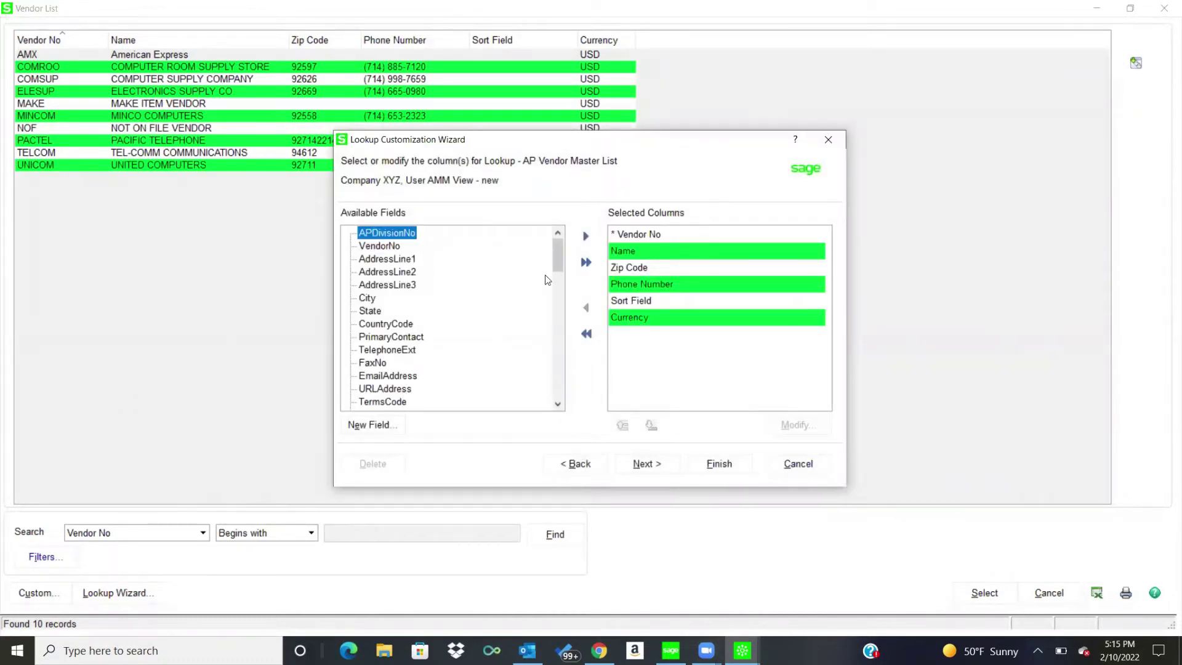
Step: Add AddressLine1, City, State and EmailAddress to the Selected Columns
{"action": "mouse_move", "coordinate": [558, 254]}
{"action": "left_mouse_down"}
{"action": "mouse_move", "coordinate": [560, 290]}
{"action": "mouse_move", "coordinate": [558, 244]}
{"action": "left_mouse_up"}
{"action": "double_click", "coordinate": [405, 262]}
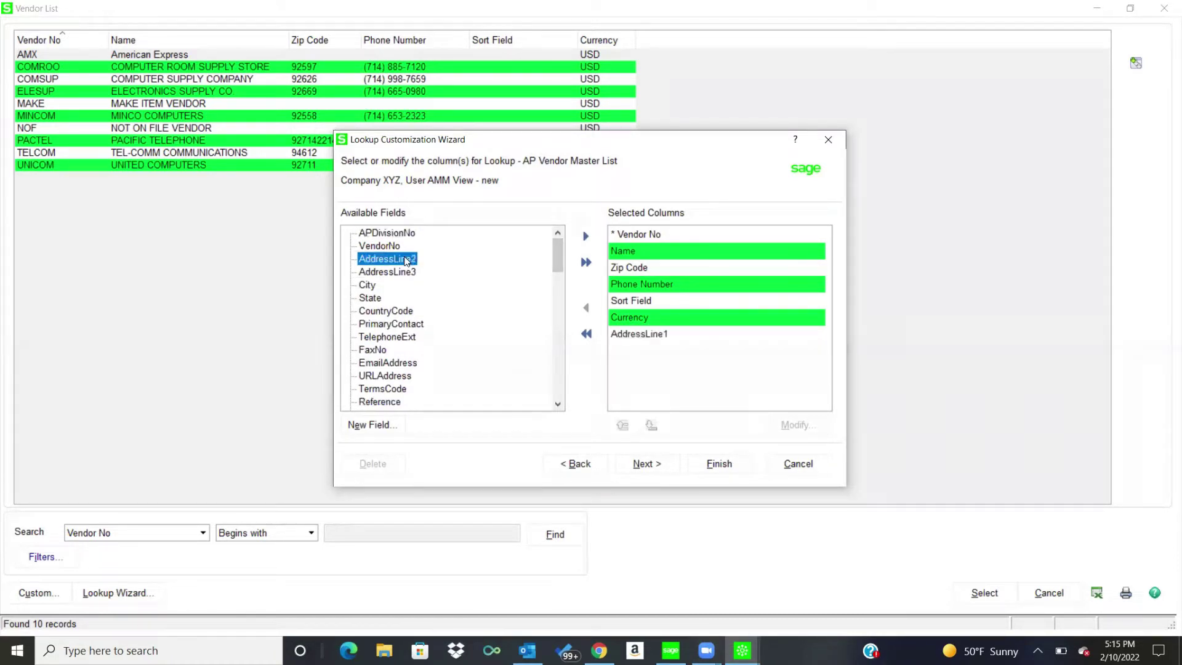
{"action": "double_click", "coordinate": [373, 287]}
{"action": "double_click", "coordinate": [373, 286]}
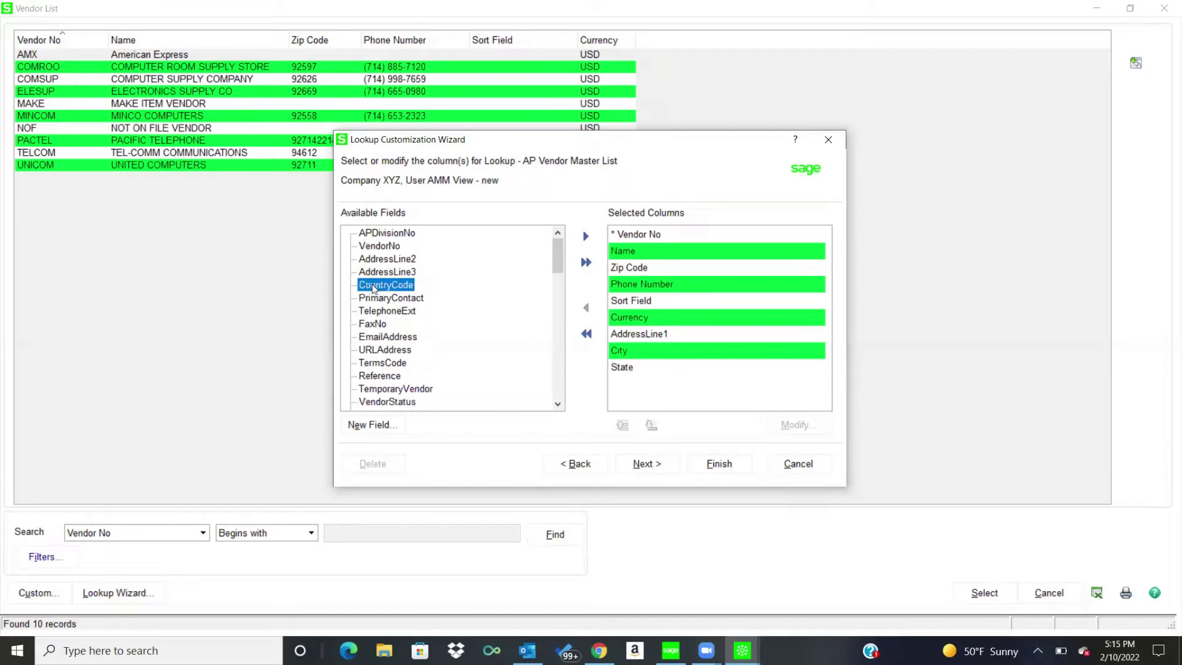
{"action": "double_click", "coordinate": [383, 336]}
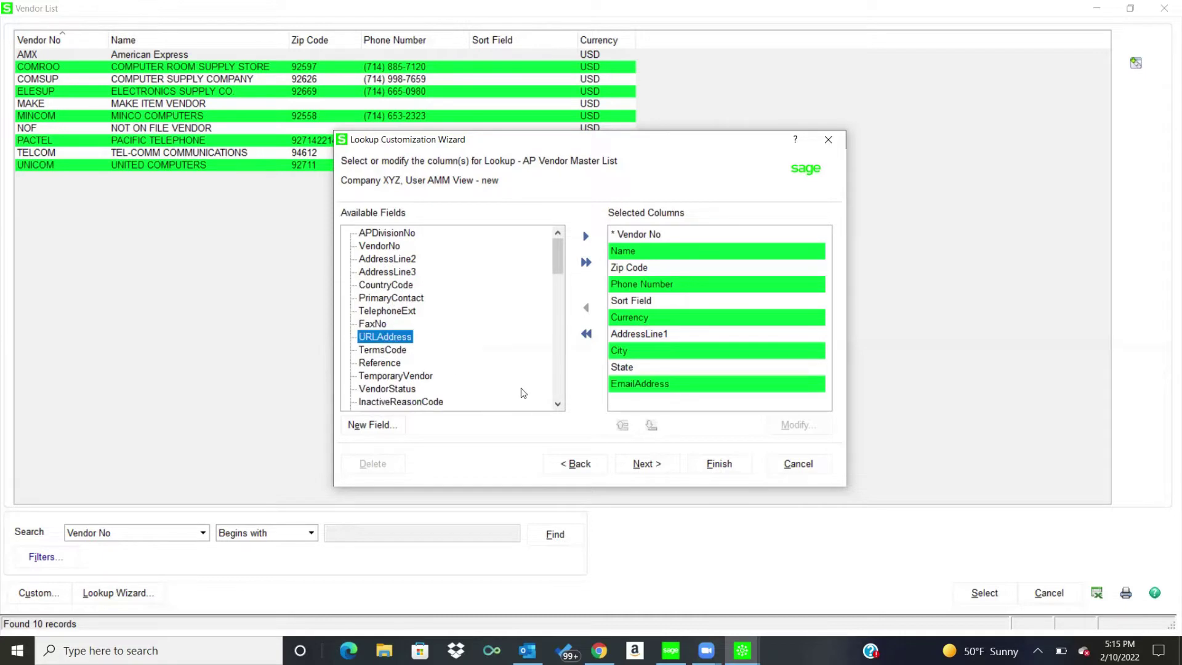
Step: Add Form1099, LastPurchaseDate and LastPaymentDate columns, then continue to the filter step
{"action": "left_click", "coordinate": [559, 405]}
{"action": "left_click", "coordinate": [558, 405]}
{"action": "left_click", "coordinate": [558, 404]}
{"action": "left_click", "coordinate": [558, 405]}
{"action": "left_click", "coordinate": [558, 404]}
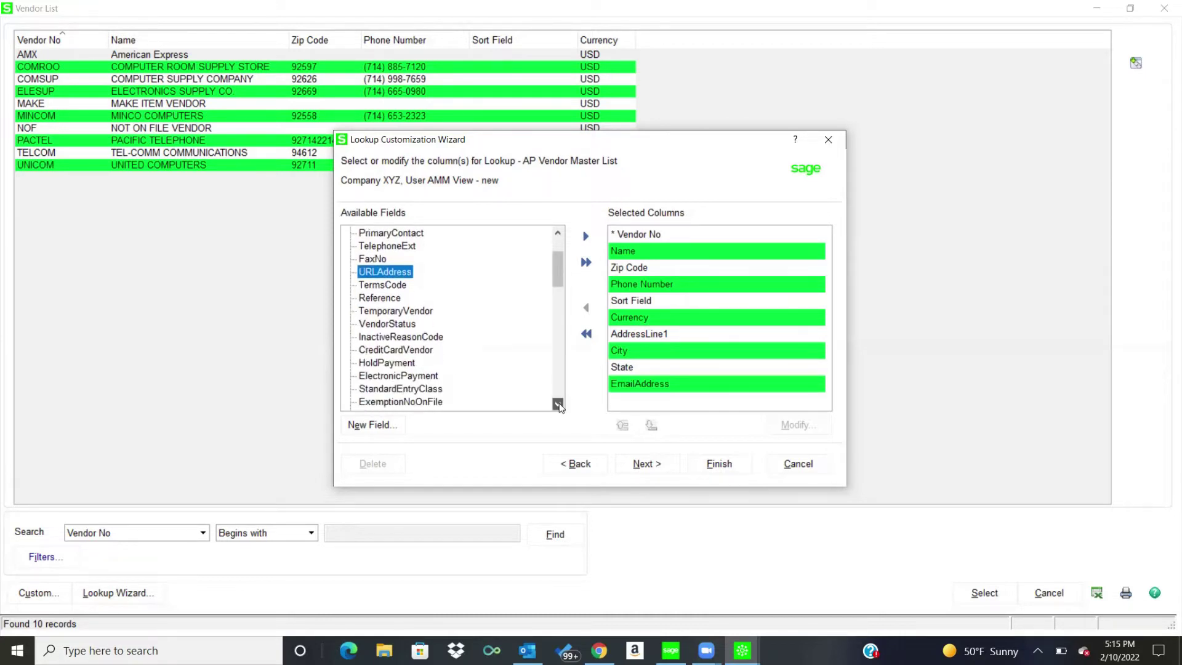
{"action": "left_click", "coordinate": [558, 404]}
{"action": "left_click", "coordinate": [558, 404]}
{"action": "left_click", "coordinate": [558, 405]}
{"action": "left_click", "coordinate": [558, 405]}
{"action": "left_click", "coordinate": [558, 404]}
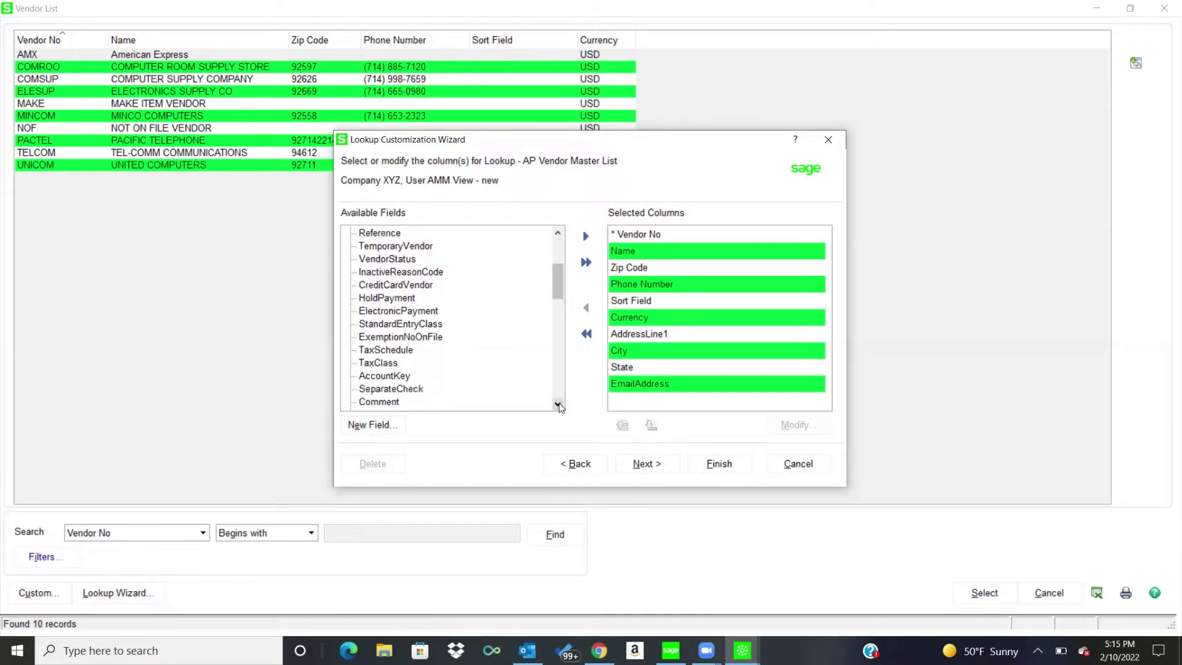
{"action": "left_click", "coordinate": [559, 405]}
{"action": "left_click", "coordinate": [558, 405]}
{"action": "left_click", "coordinate": [558, 404]}
{"action": "left_click", "coordinate": [558, 404]}
{"action": "left_click", "coordinate": [558, 404]}
{"action": "left_click", "coordinate": [558, 404]}
{"action": "left_click", "coordinate": [558, 405]}
{"action": "left_click", "coordinate": [559, 405]}
{"action": "left_click", "coordinate": [559, 404]}
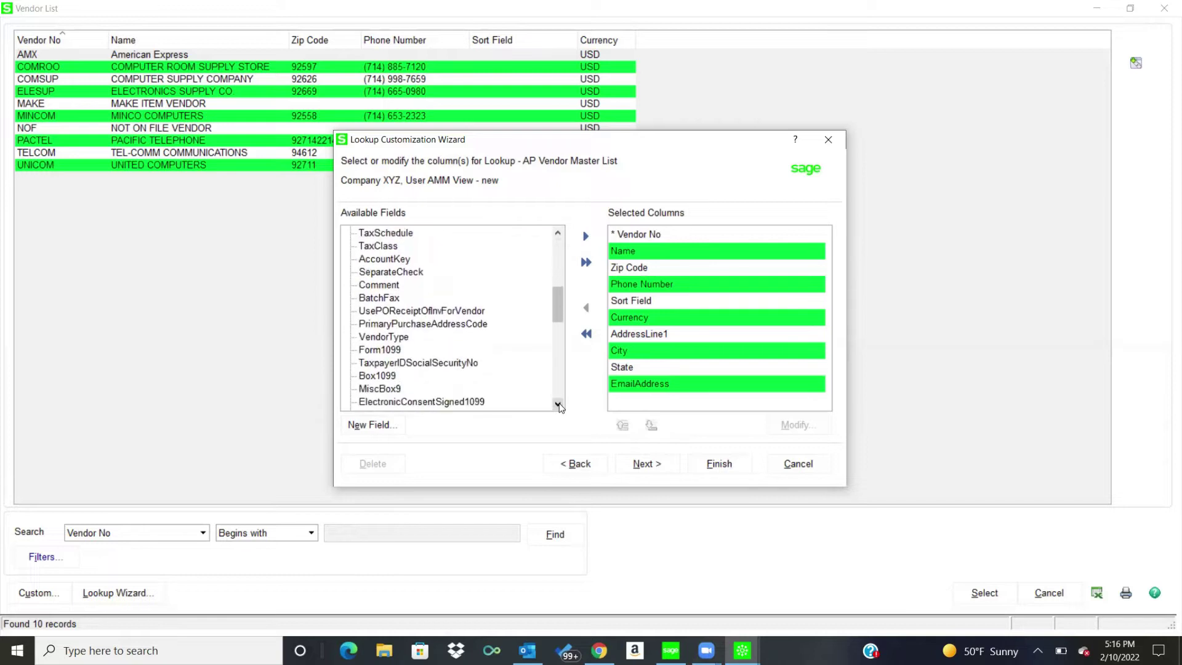
{"action": "left_click", "coordinate": [559, 405]}
{"action": "left_click", "coordinate": [558, 404]}
{"action": "left_click", "coordinate": [558, 405]}
{"action": "left_click", "coordinate": [410, 313]}
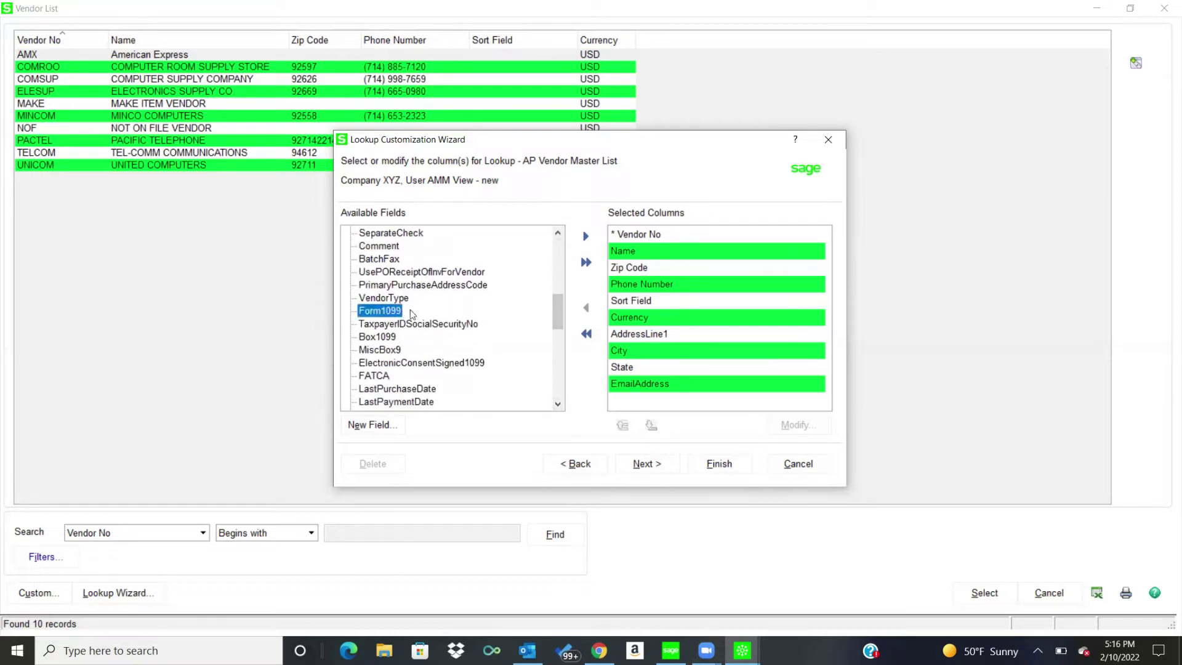
{"action": "double_click", "coordinate": [410, 313]}
{"action": "left_click_drag", "start_coordinate": [559, 314], "coordinate": [559, 337]}
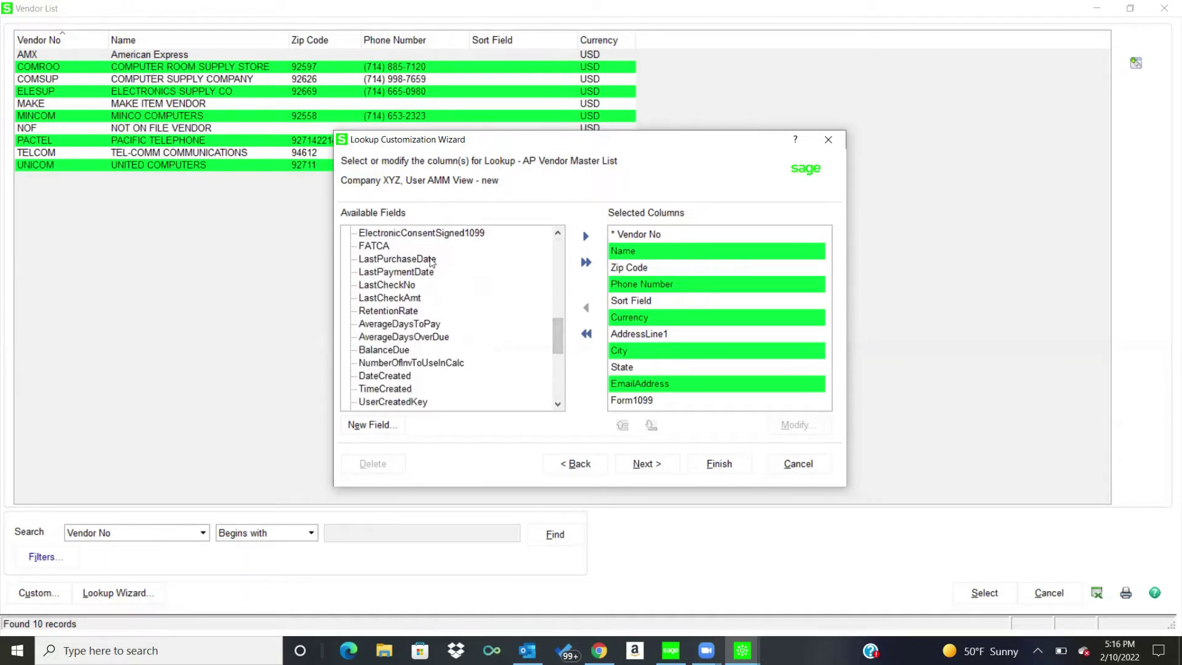
{"action": "double_click", "coordinate": [431, 259]}
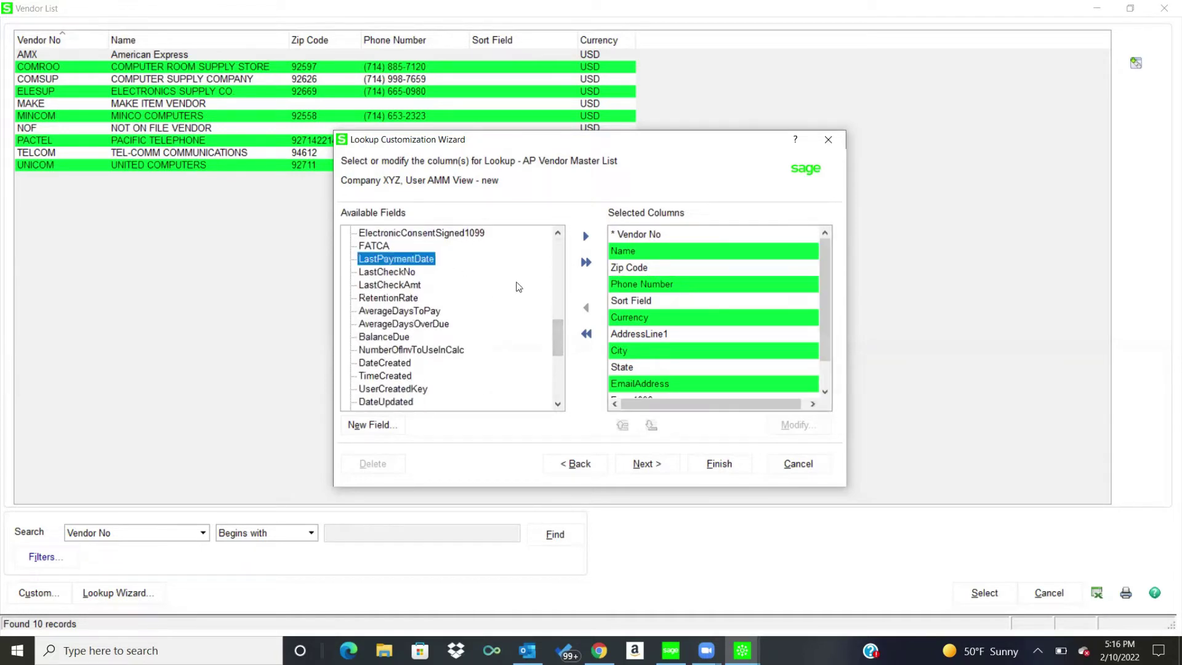
{"action": "double_click", "coordinate": [430, 260]}
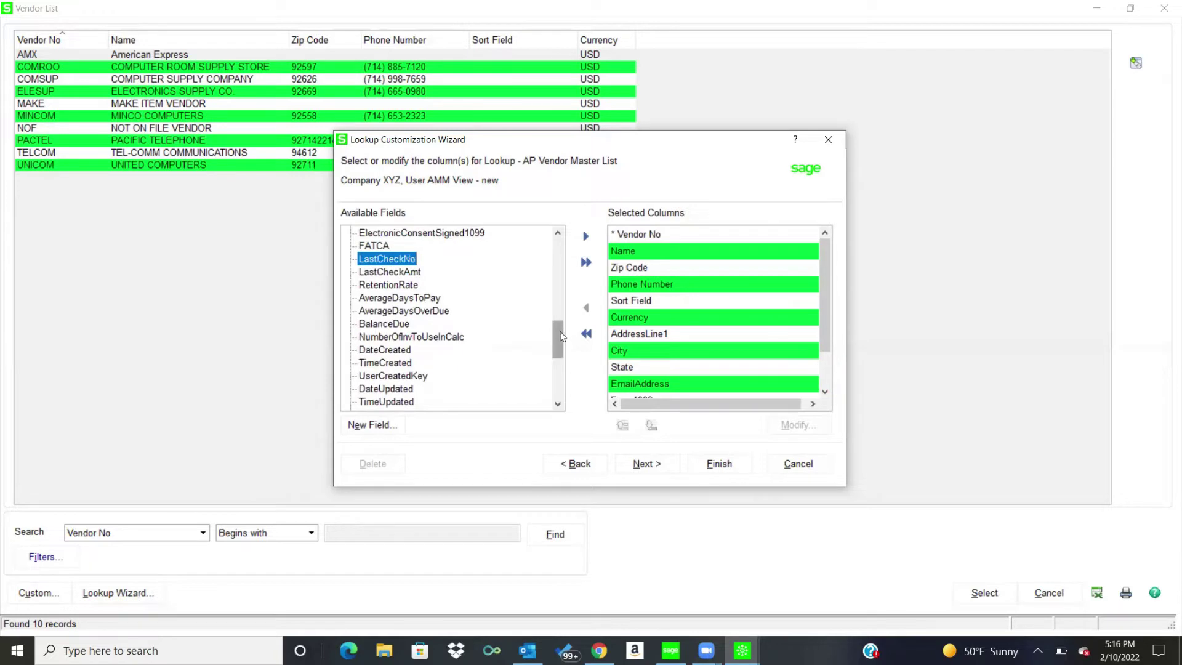
{"action": "left_click_drag", "start_coordinate": [559, 331], "coordinate": [554, 369]}
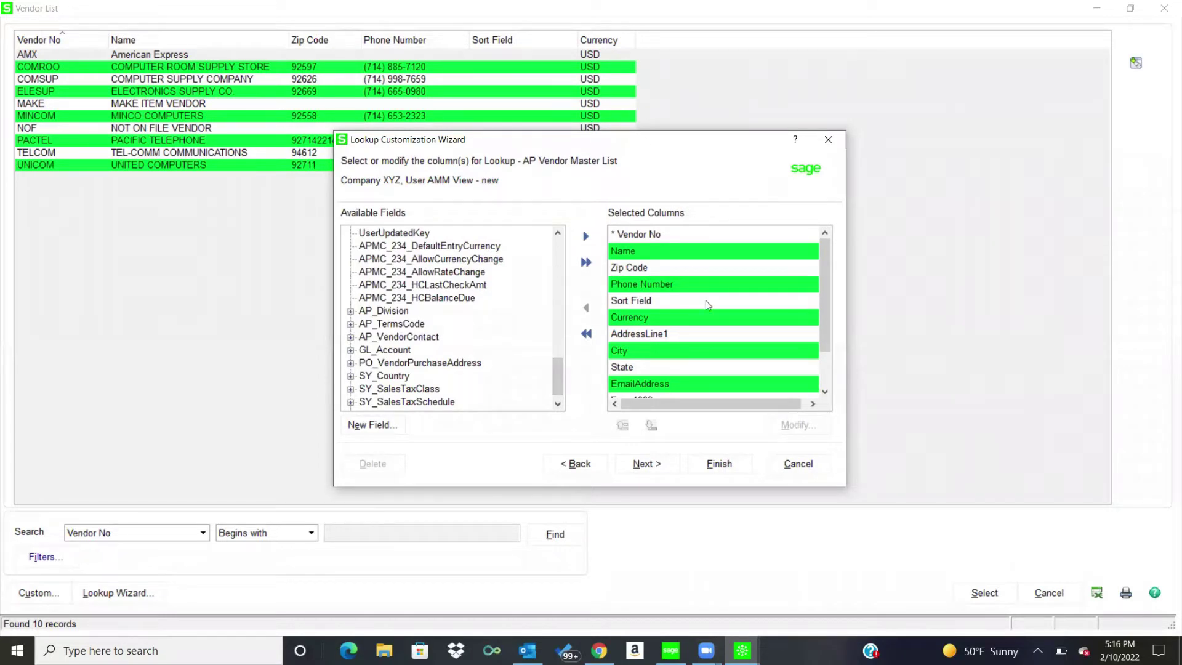
{"action": "left_click", "coordinate": [647, 466]}
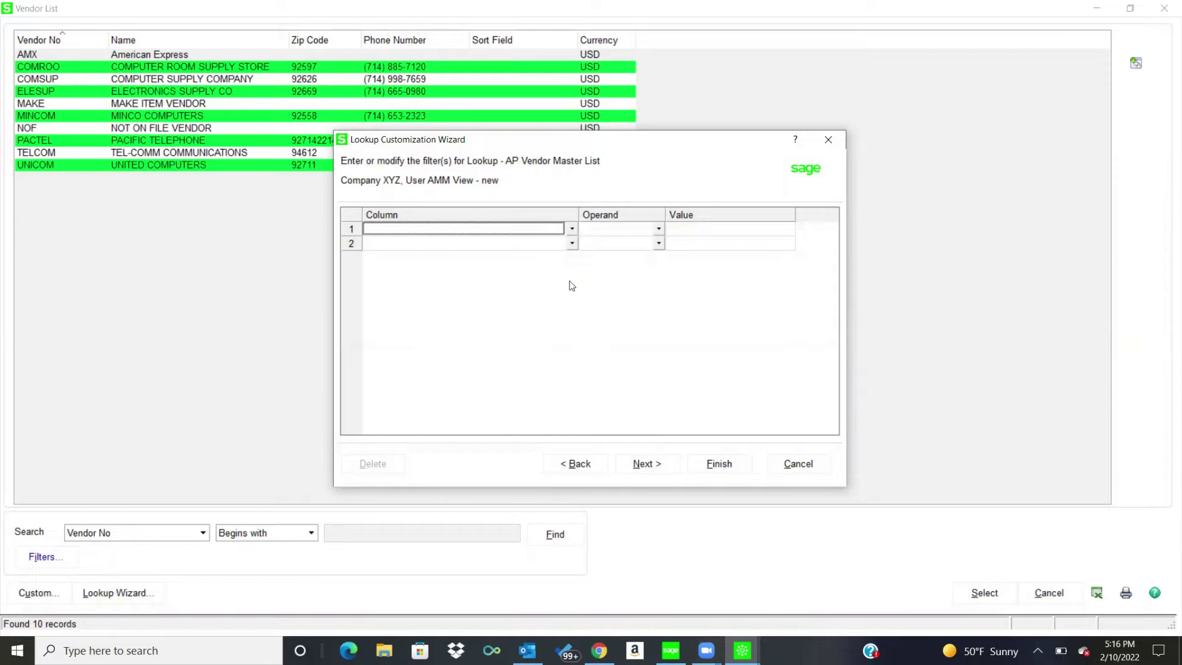
Step: Skip filters, set default search to Name with Contains, finish, and maximize the Vendor List
{"action": "left_click", "coordinate": [644, 464]}
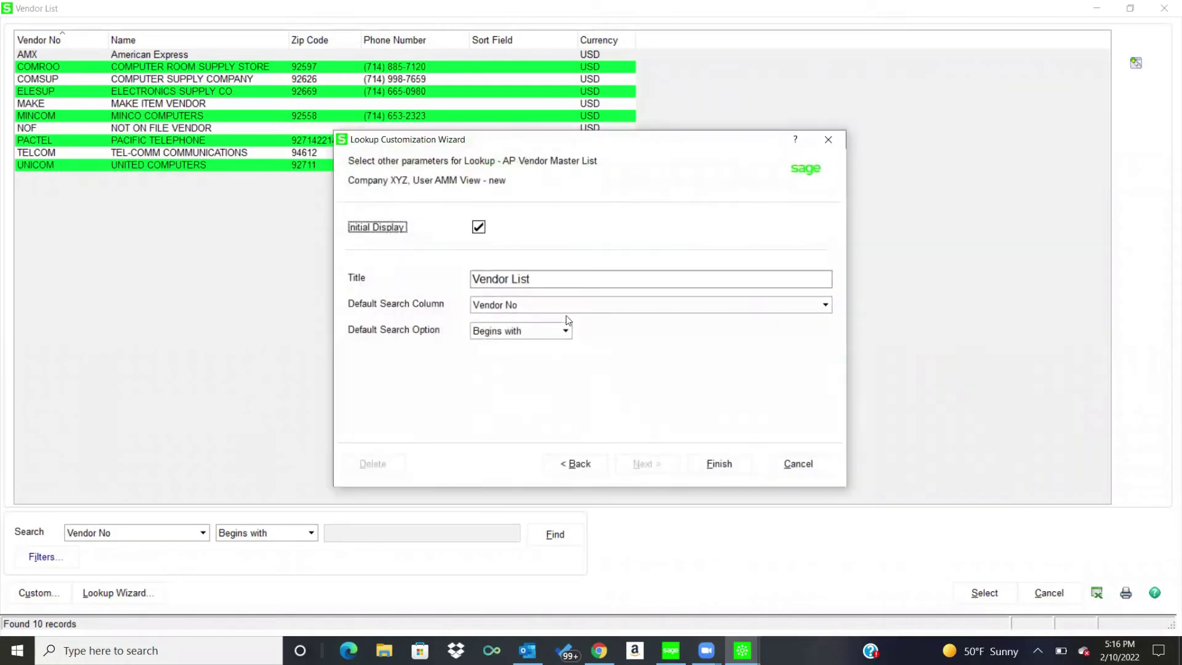
{"action": "left_click", "coordinate": [562, 306]}
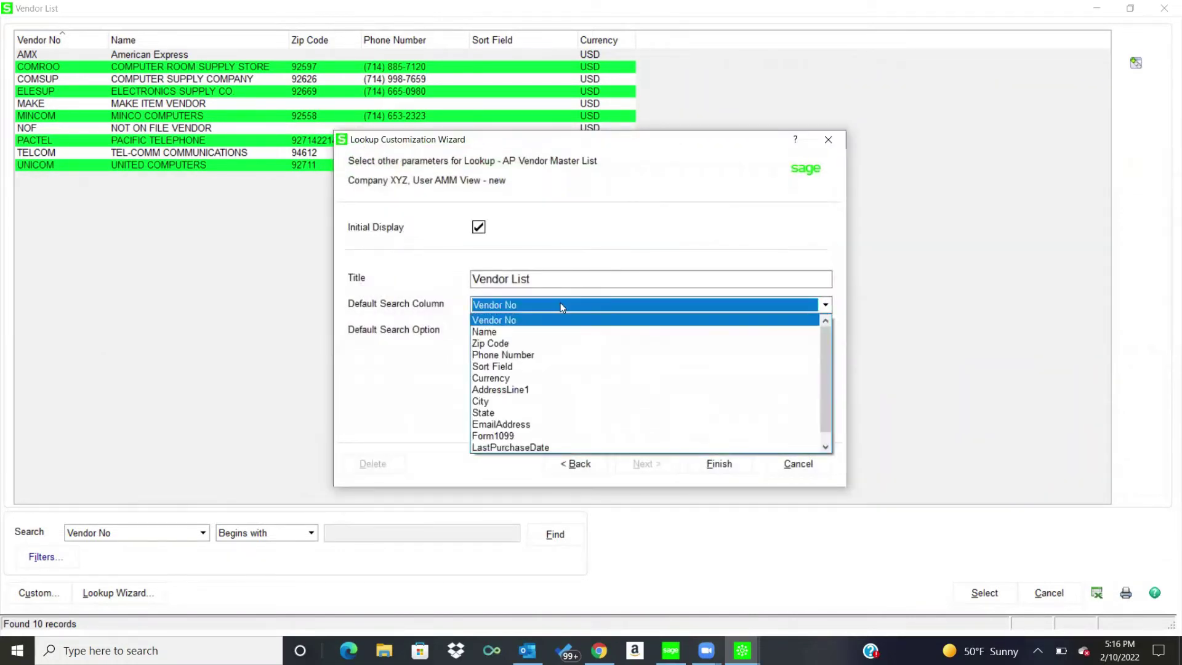
{"action": "left_click", "coordinate": [496, 332]}
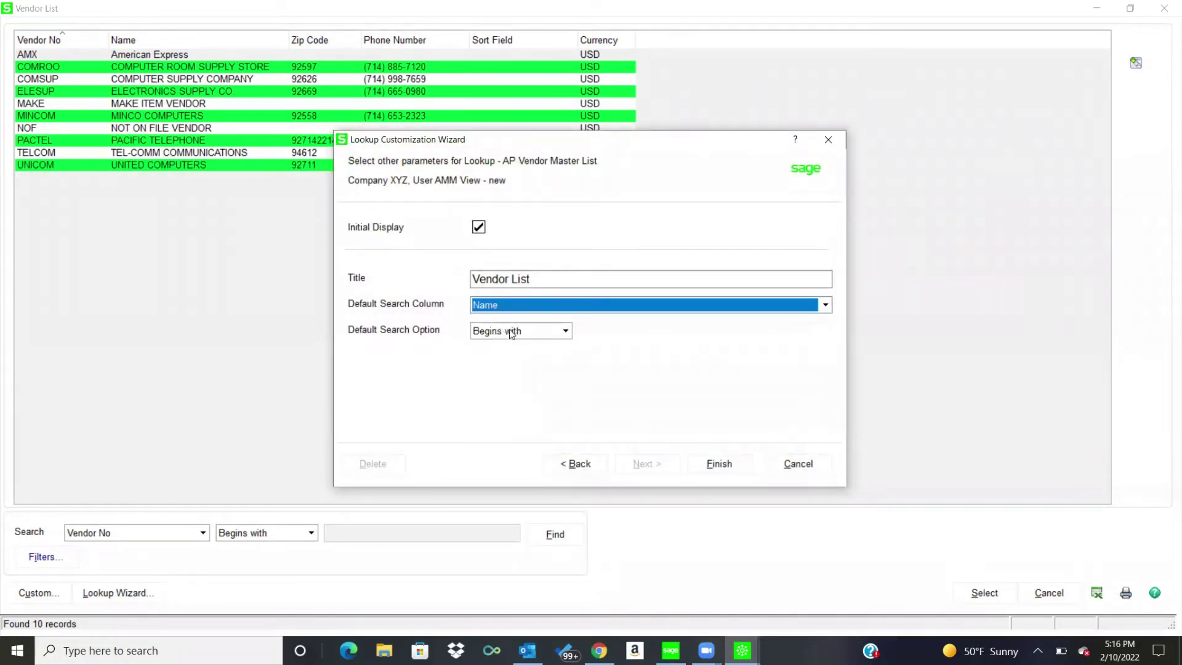
{"action": "left_click", "coordinate": [563, 333]}
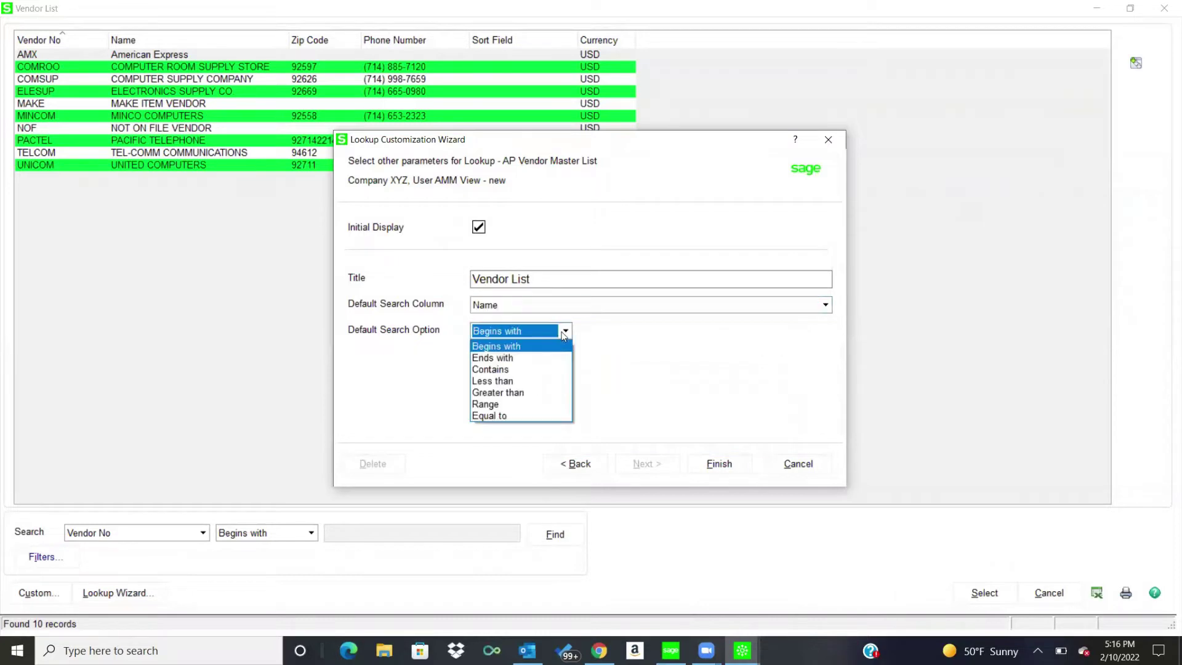
{"action": "left_click", "coordinate": [520, 369]}
{"action": "left_click", "coordinate": [718, 464]}
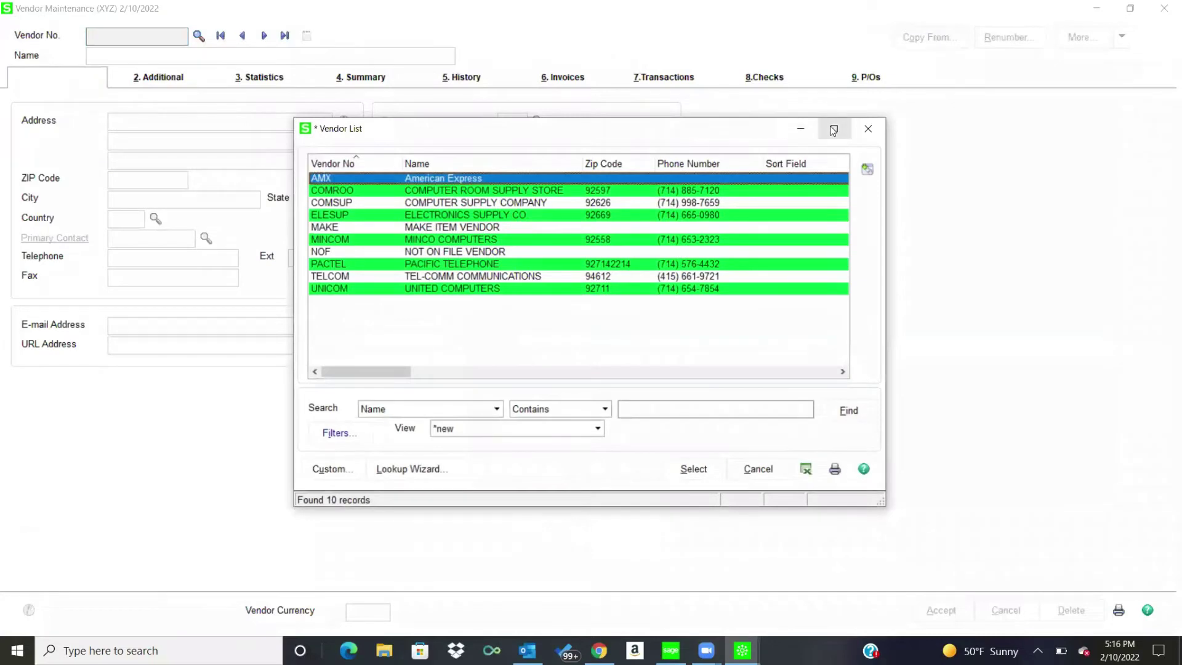
{"action": "left_click", "coordinate": [830, 130]}
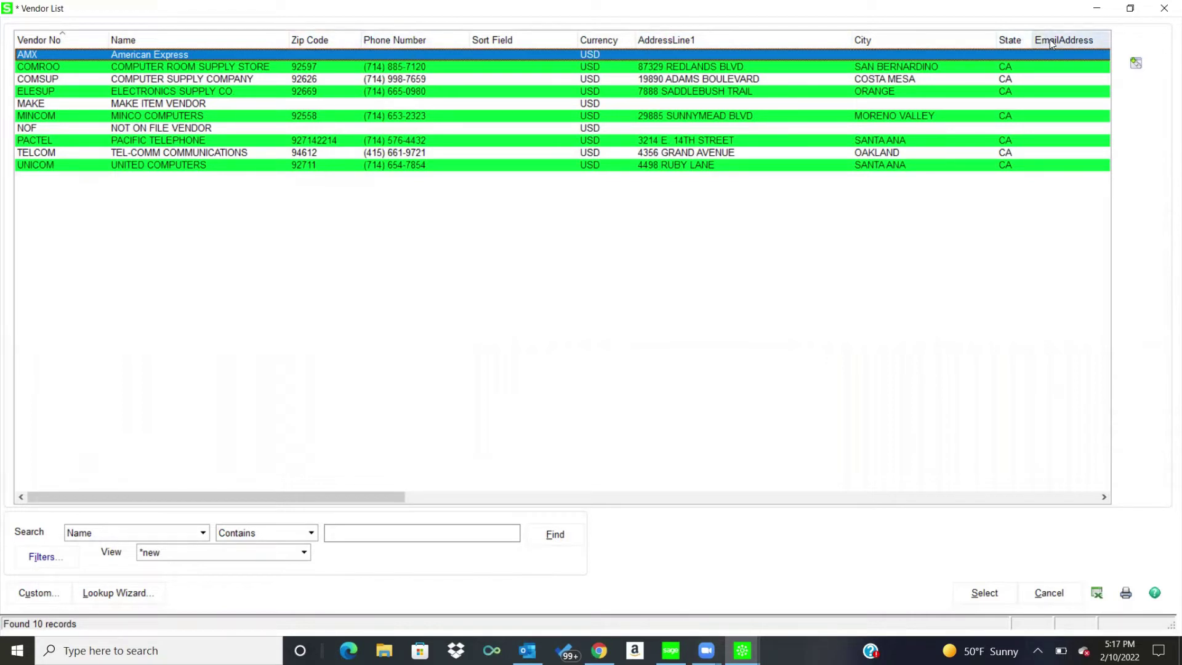
Step: Sort the vendor list by City, then Zip Code, and list the searchable columns
{"action": "left_click_drag", "start_coordinate": [361, 499], "coordinate": [322, 486]}
{"action": "left_click_drag", "start_coordinate": [322, 212], "coordinate": [293, 199]}
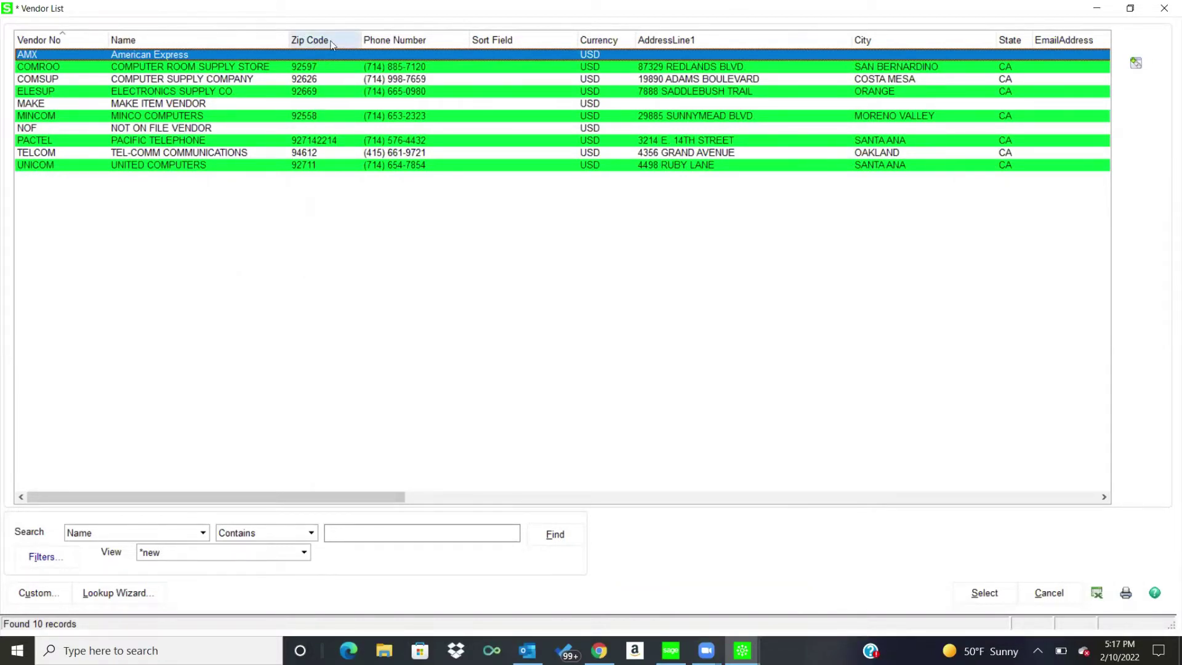
{"action": "left_click", "coordinate": [881, 42]}
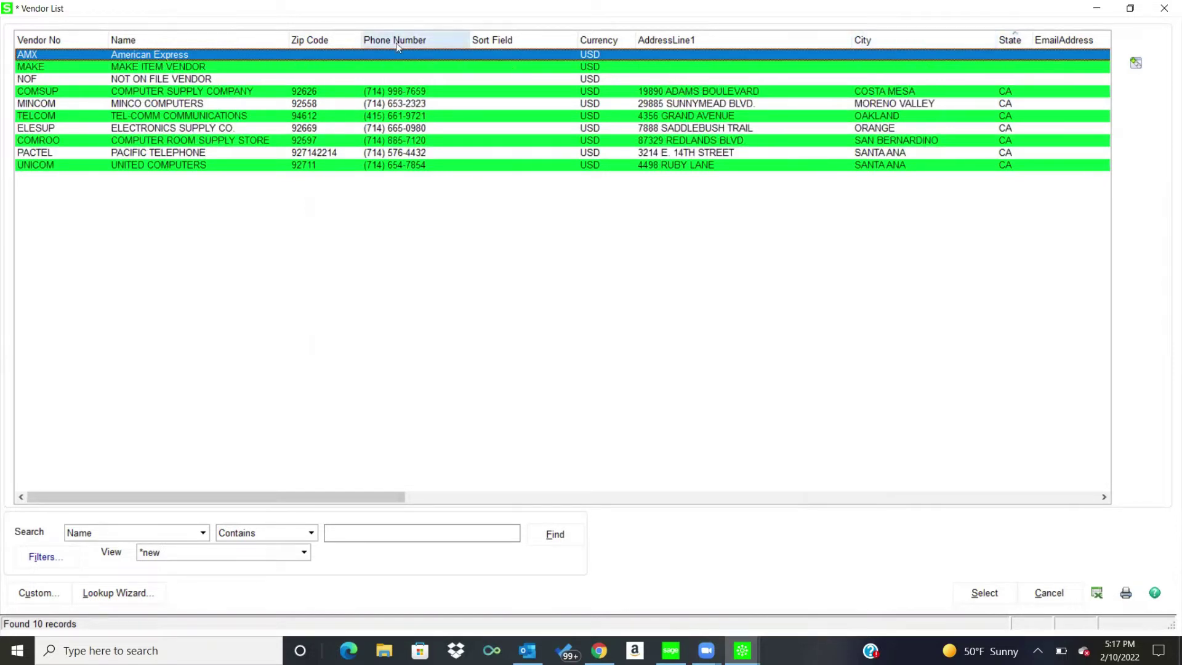
{"action": "left_click", "coordinate": [327, 43]}
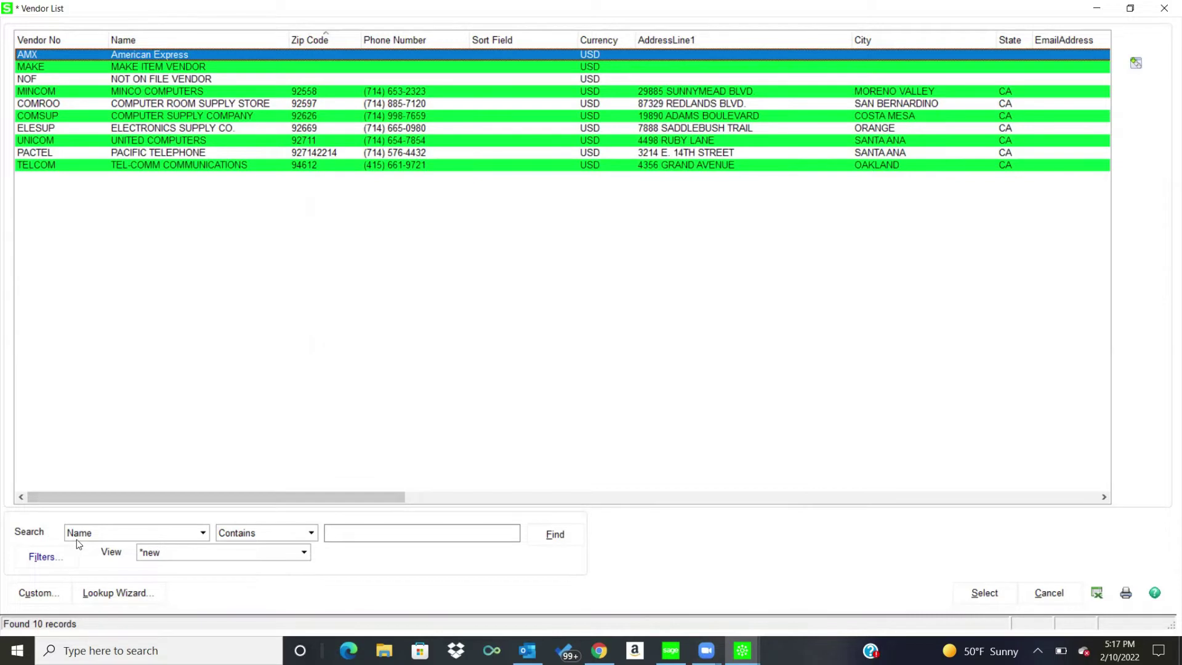
{"action": "left_click", "coordinate": [204, 534]}
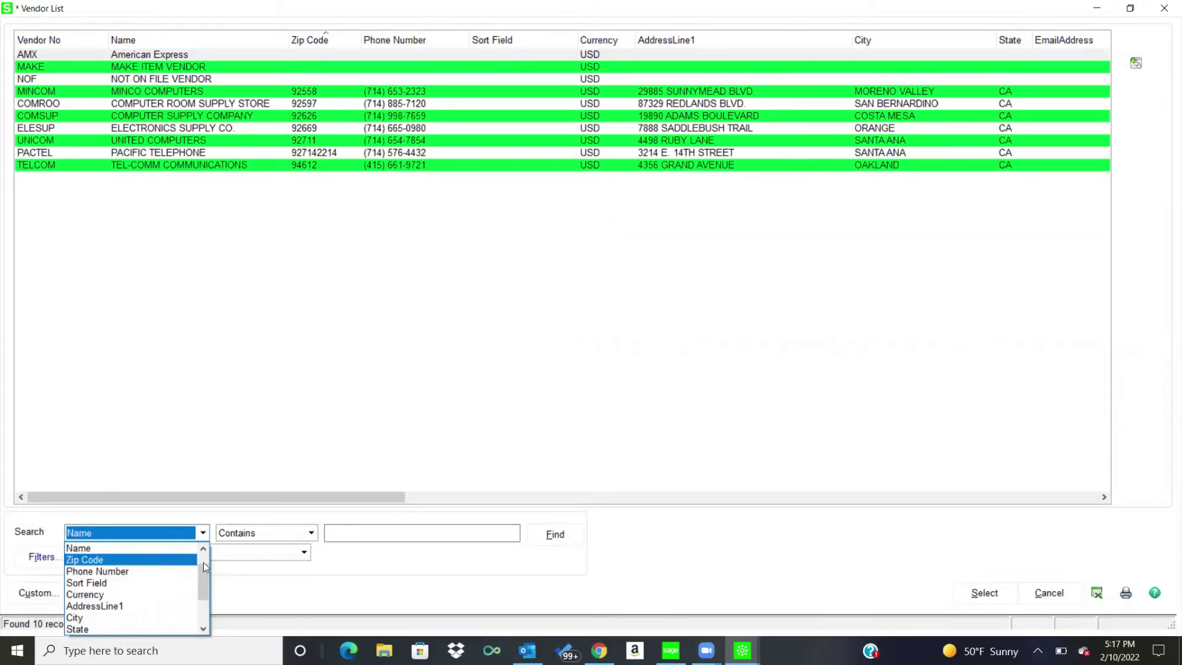
{"action": "left_click_drag", "start_coordinate": [203, 562], "coordinate": [250, 424]}
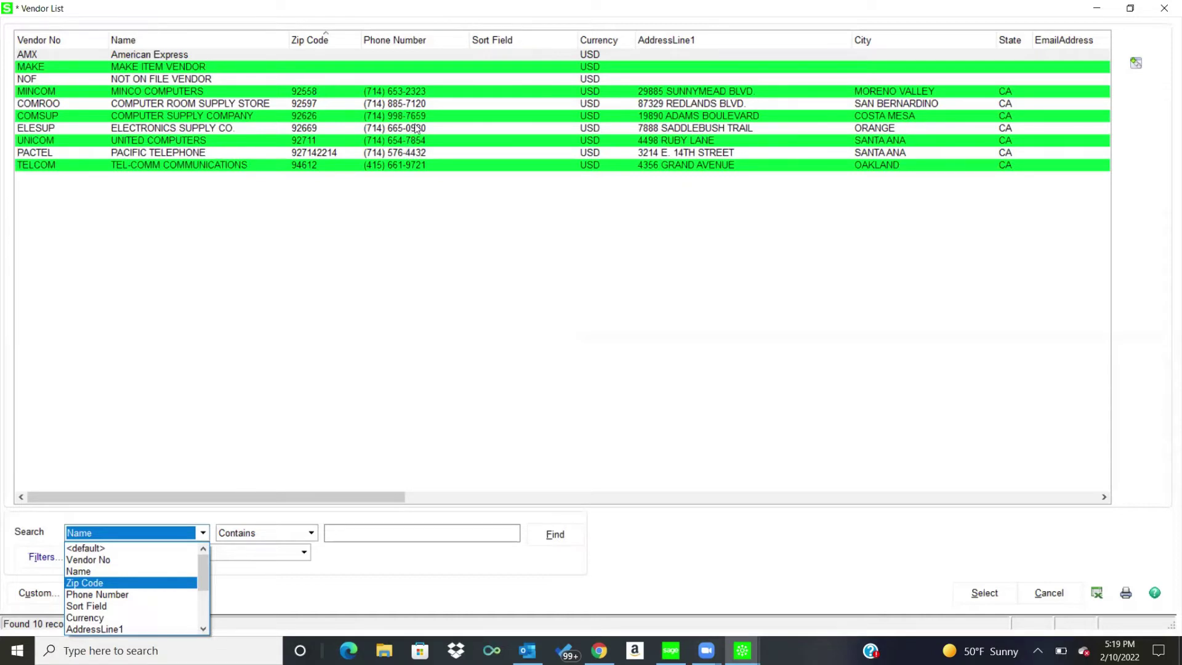
Step: Keep Name as the search column and open then close the American Express record
{"action": "left_click", "coordinate": [436, 123]}
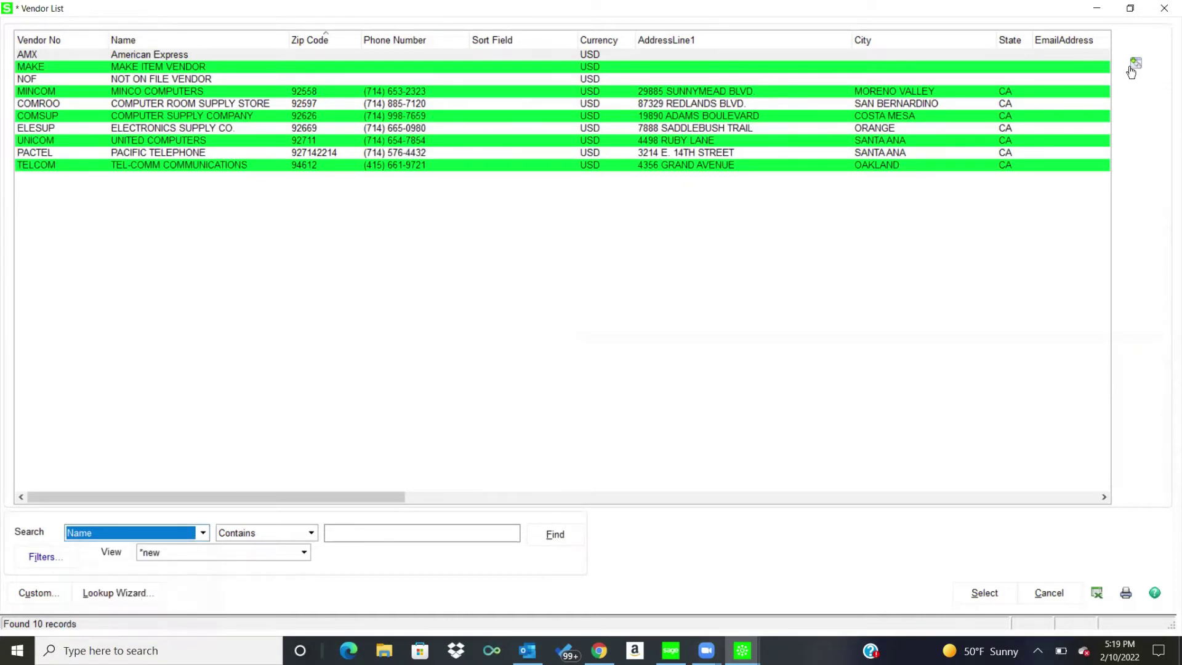
{"action": "left_click", "coordinate": [739, 176]}
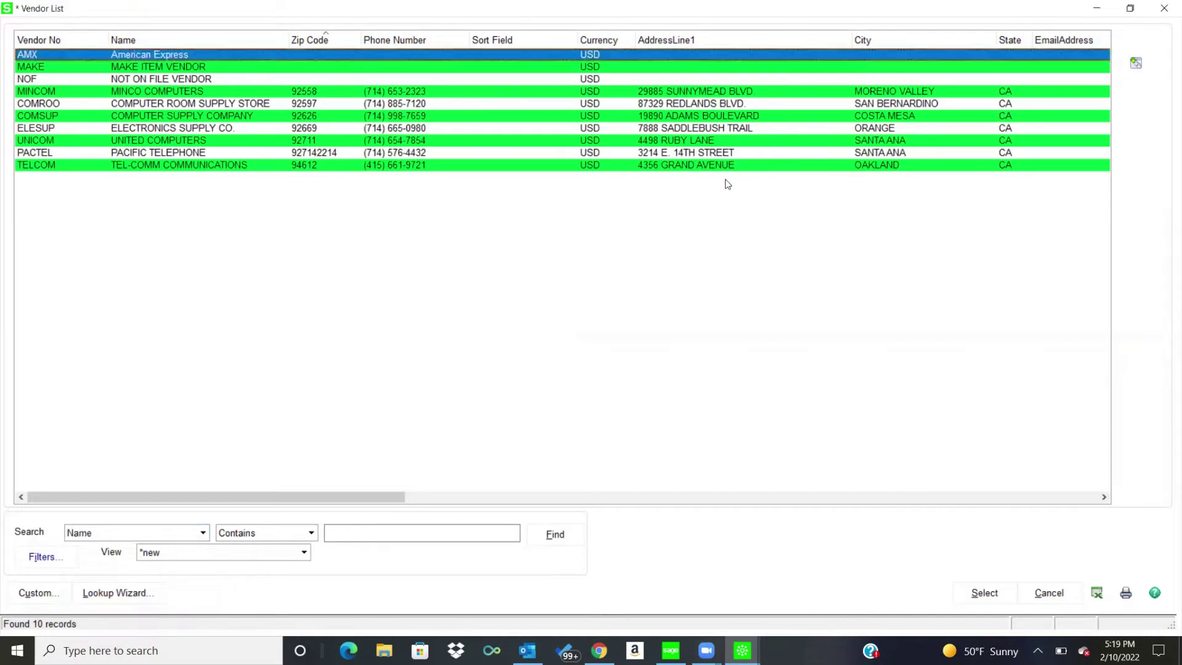
{"action": "double_click", "coordinate": [727, 183]}
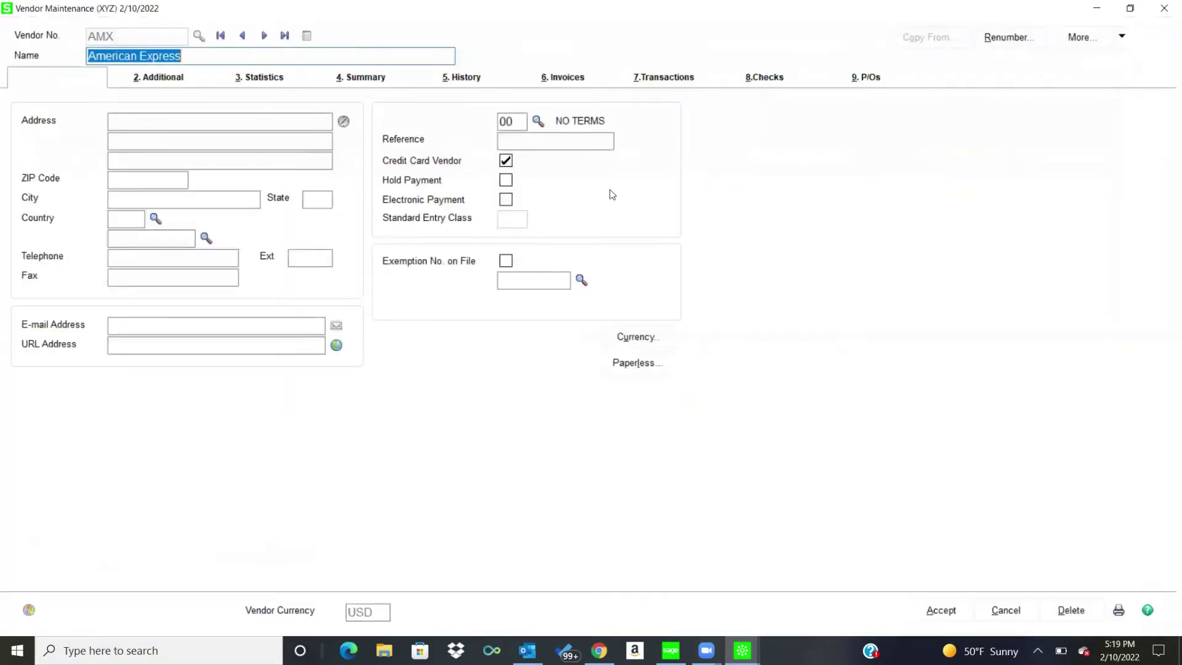
{"action": "left_click", "coordinate": [1165, 9]}
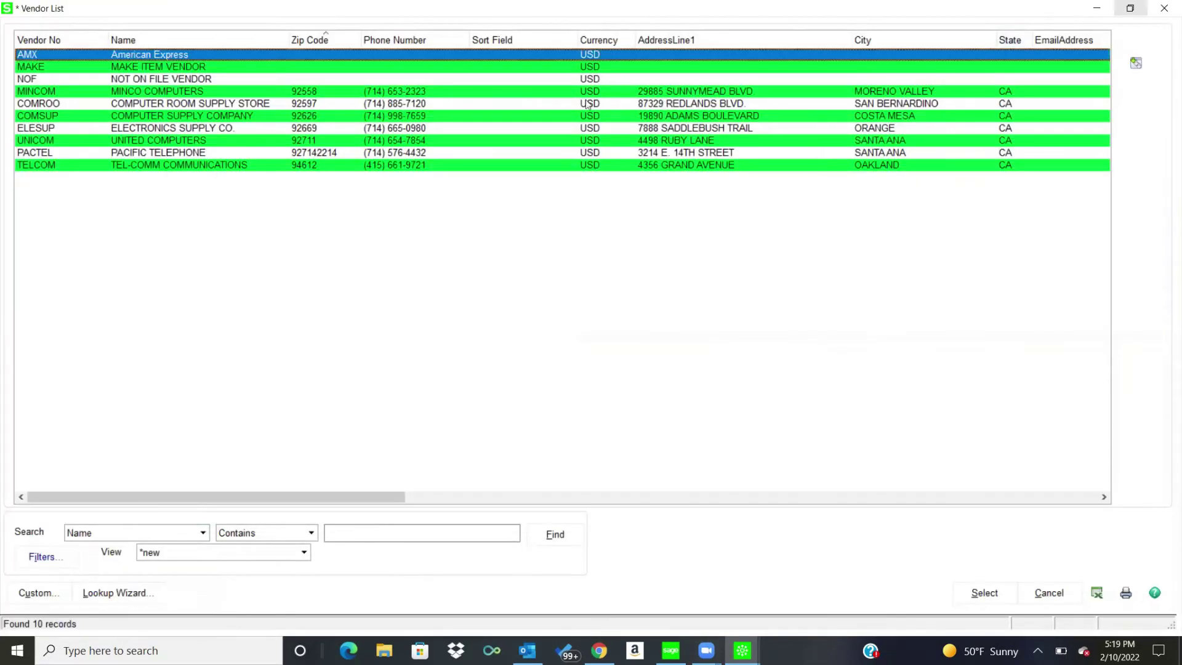
Step: Select MINCO COMPUTERS and load it in Vendor Maintenance
{"action": "left_click", "coordinate": [423, 129]}
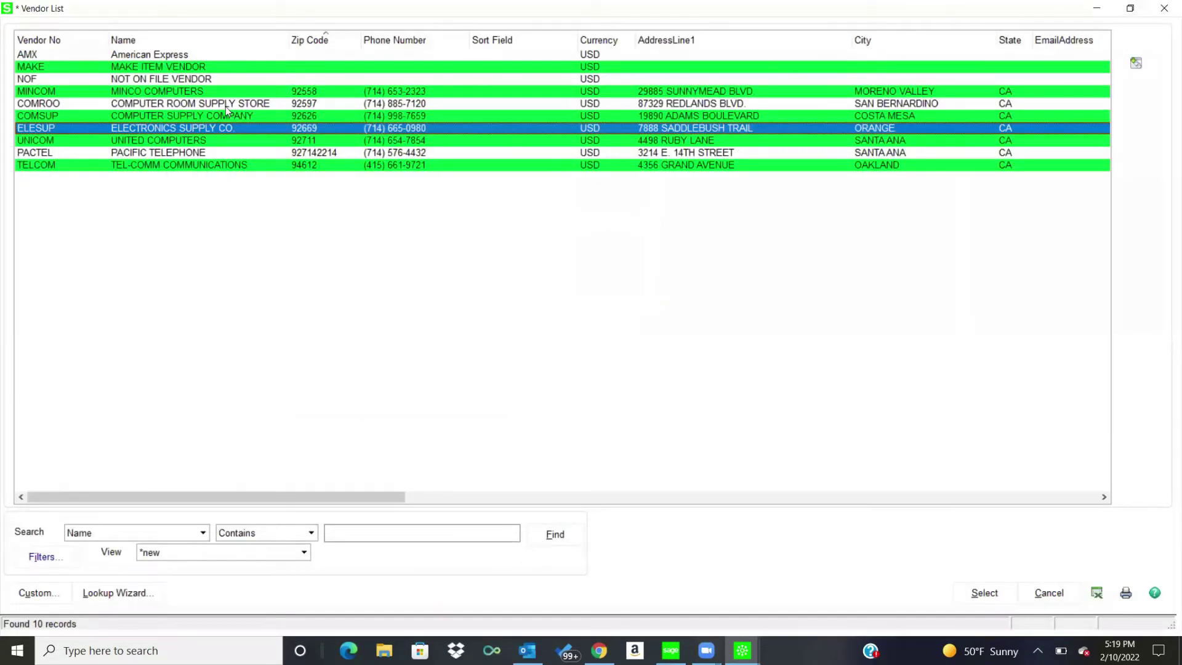
{"action": "left_click", "coordinate": [138, 92]}
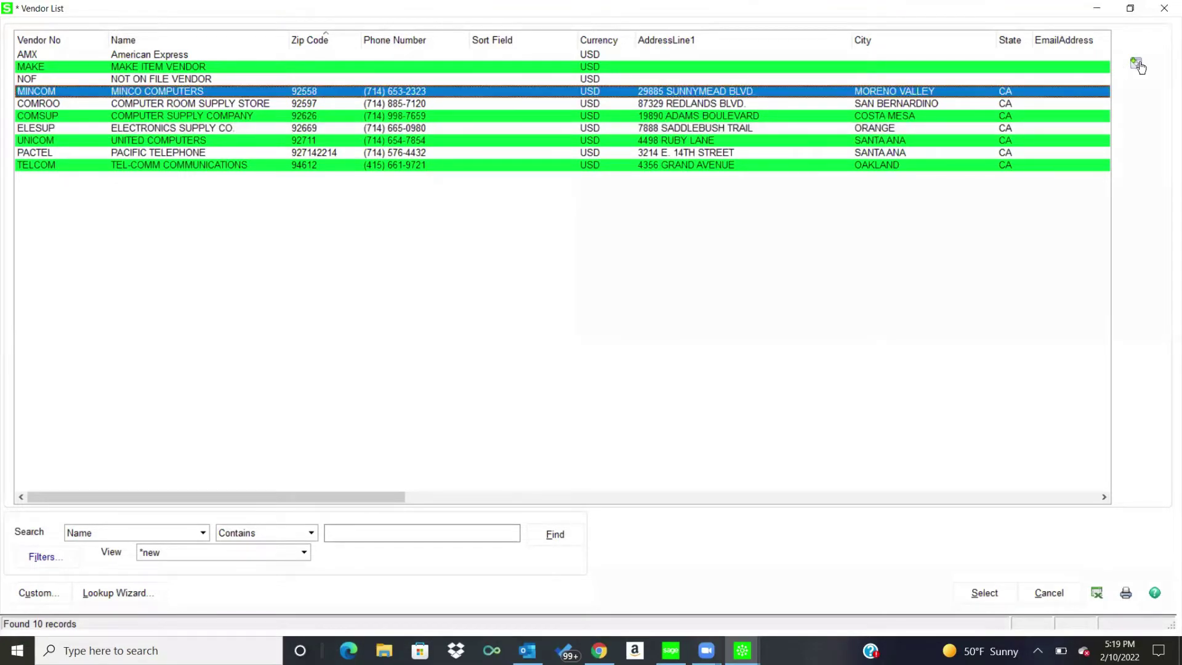
{"action": "left_click", "coordinate": [1136, 64]}
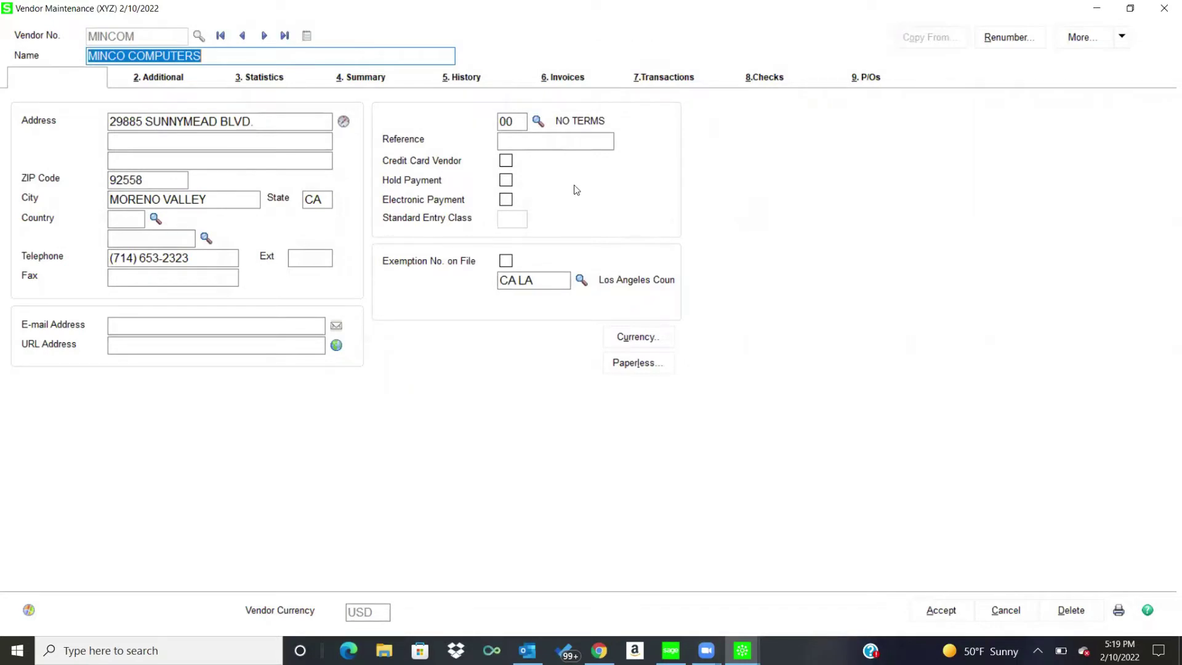
Step: Mark MINCO COMPUTERS for electronic payment and view its Additional details page
{"action": "left_click", "coordinate": [507, 199]}
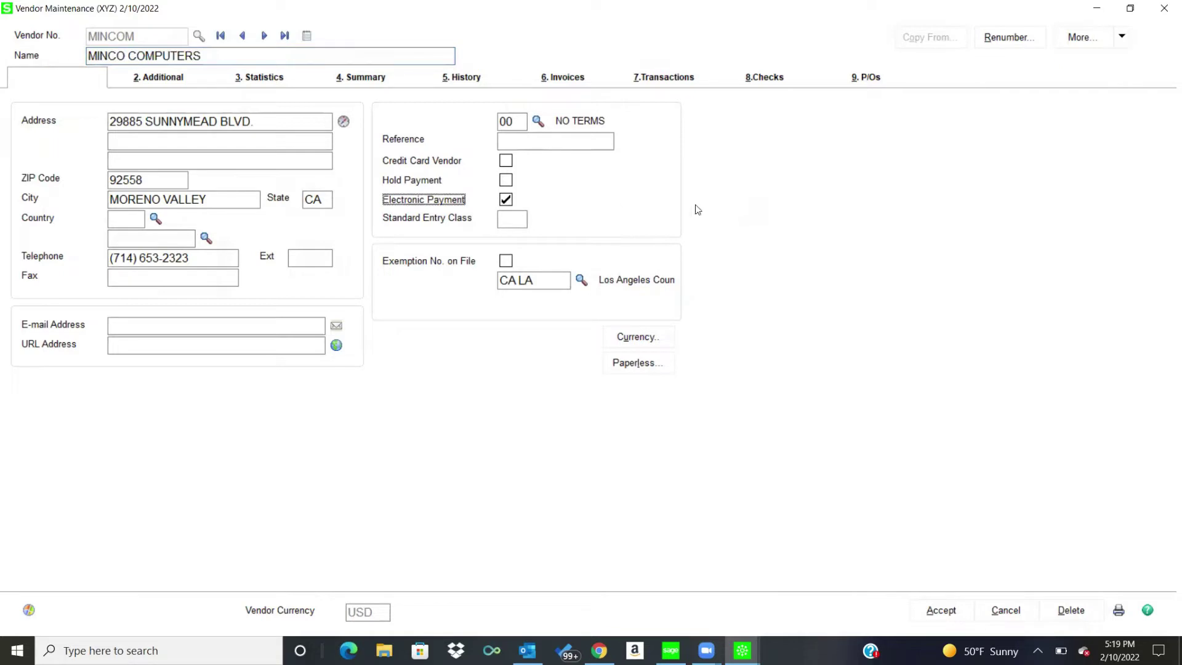
{"action": "left_click", "coordinate": [1122, 37]}
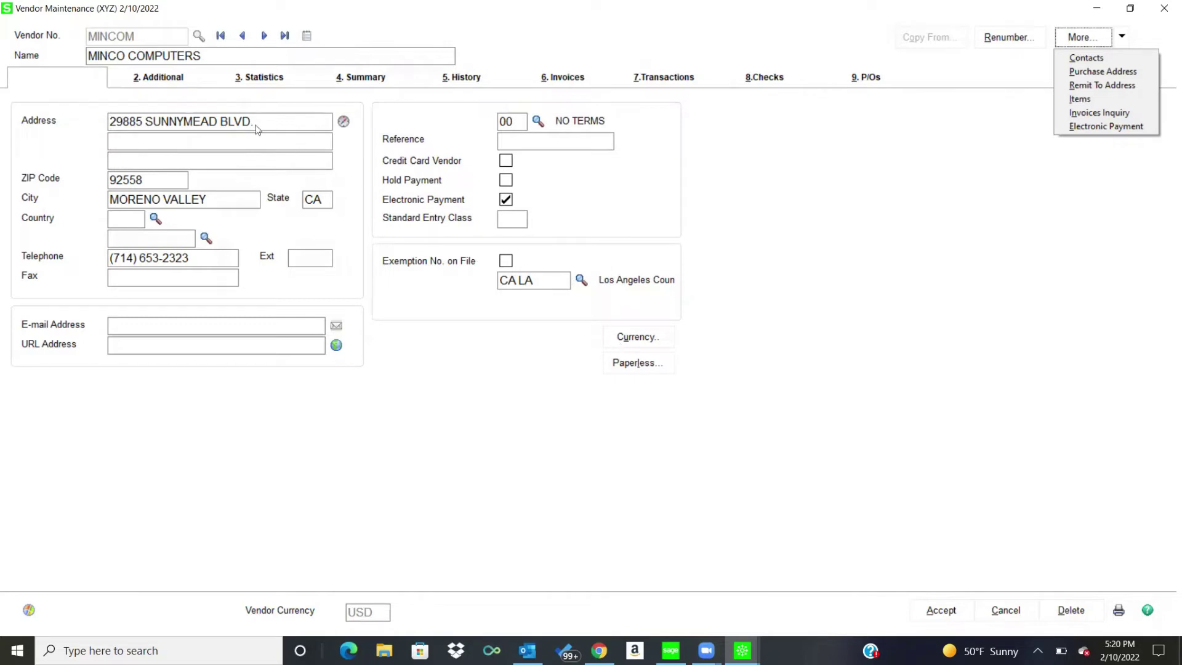
{"action": "left_click", "coordinate": [171, 83]}
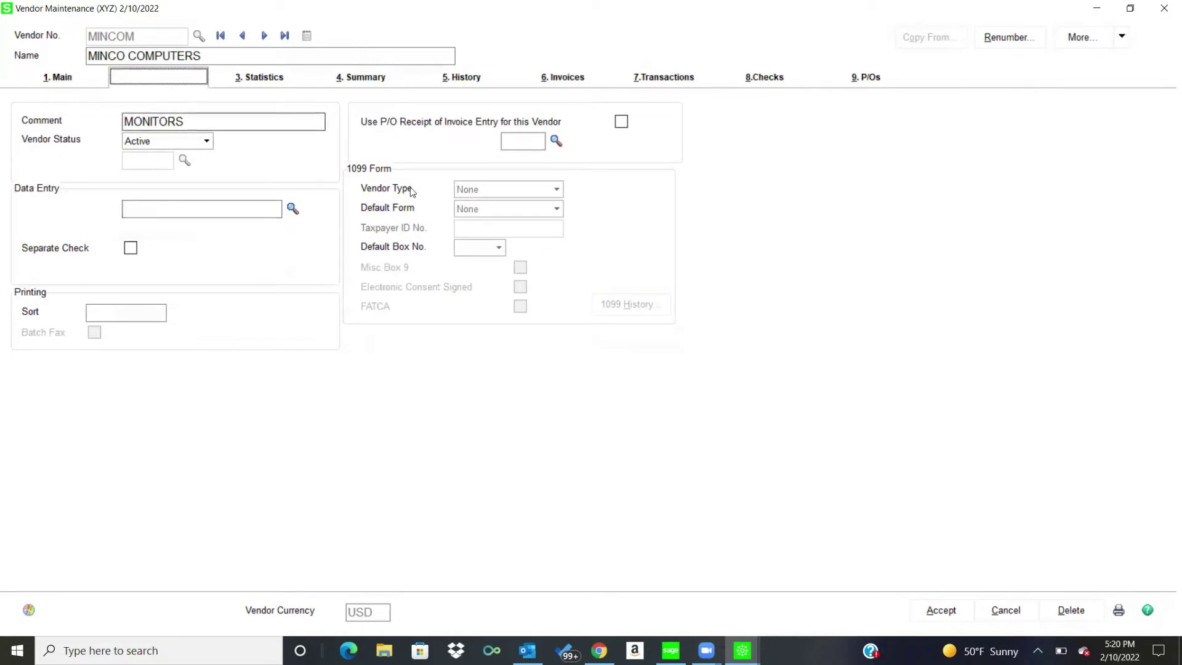
Step: Review MINCO's purchase and aging statistics and its 2020 fiscal period summary
{"action": "left_click", "coordinate": [272, 85]}
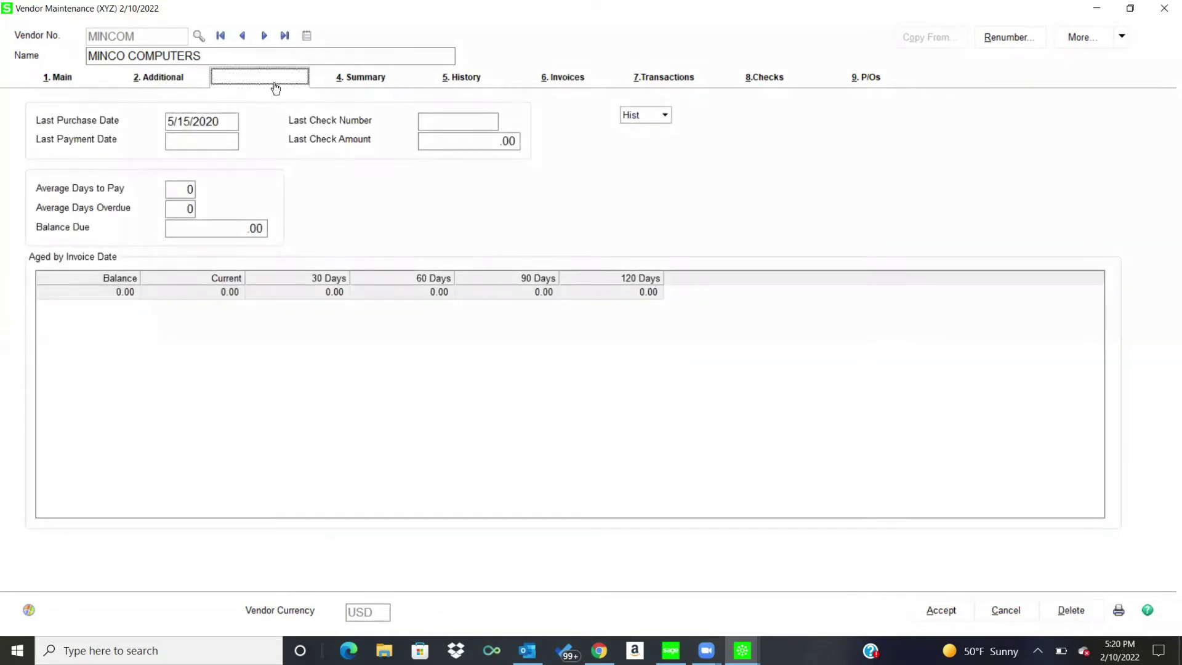
{"action": "left_click", "coordinate": [351, 85]}
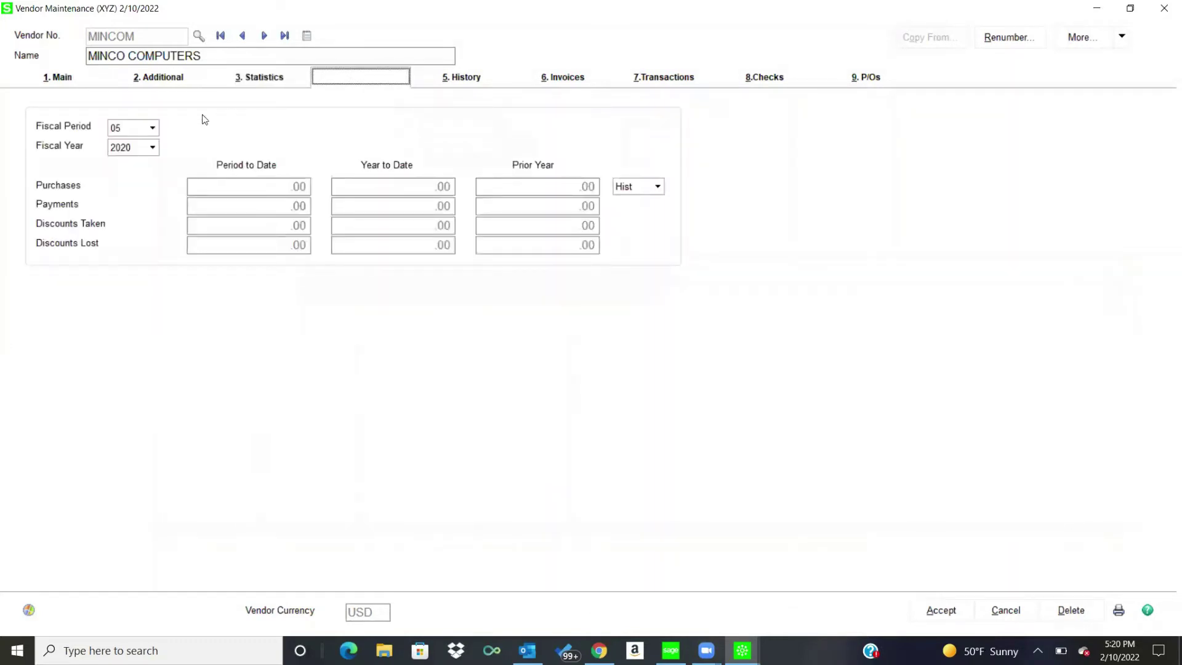
{"action": "left_click", "coordinate": [152, 148]}
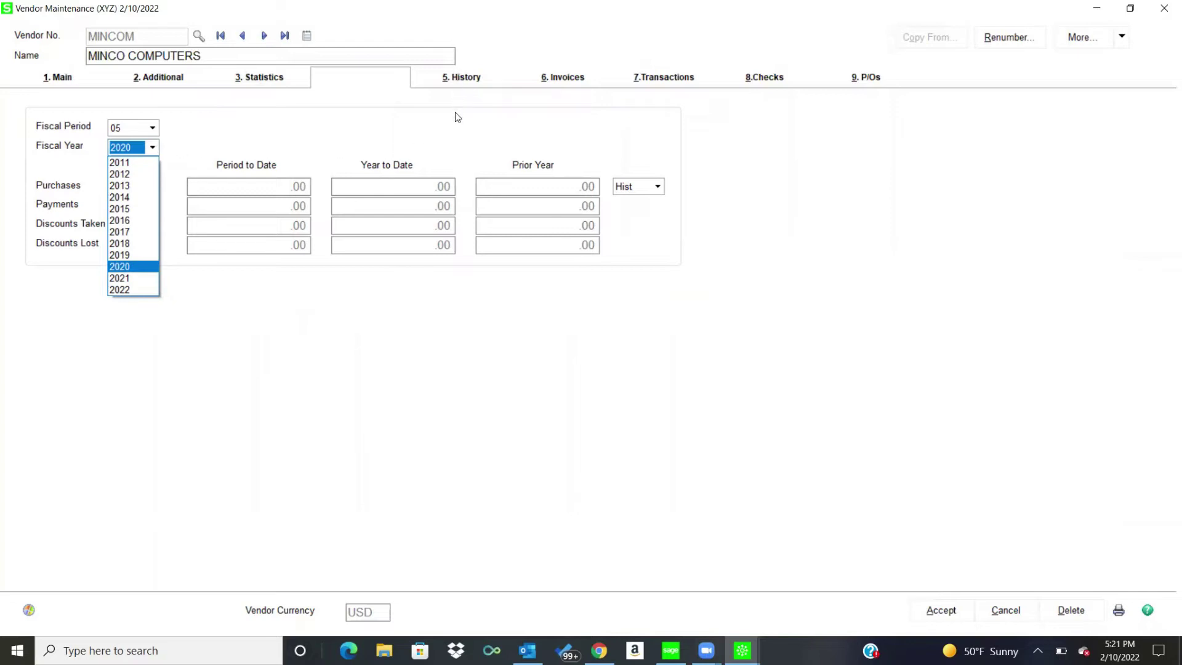
{"action": "left_click", "coordinate": [457, 86]}
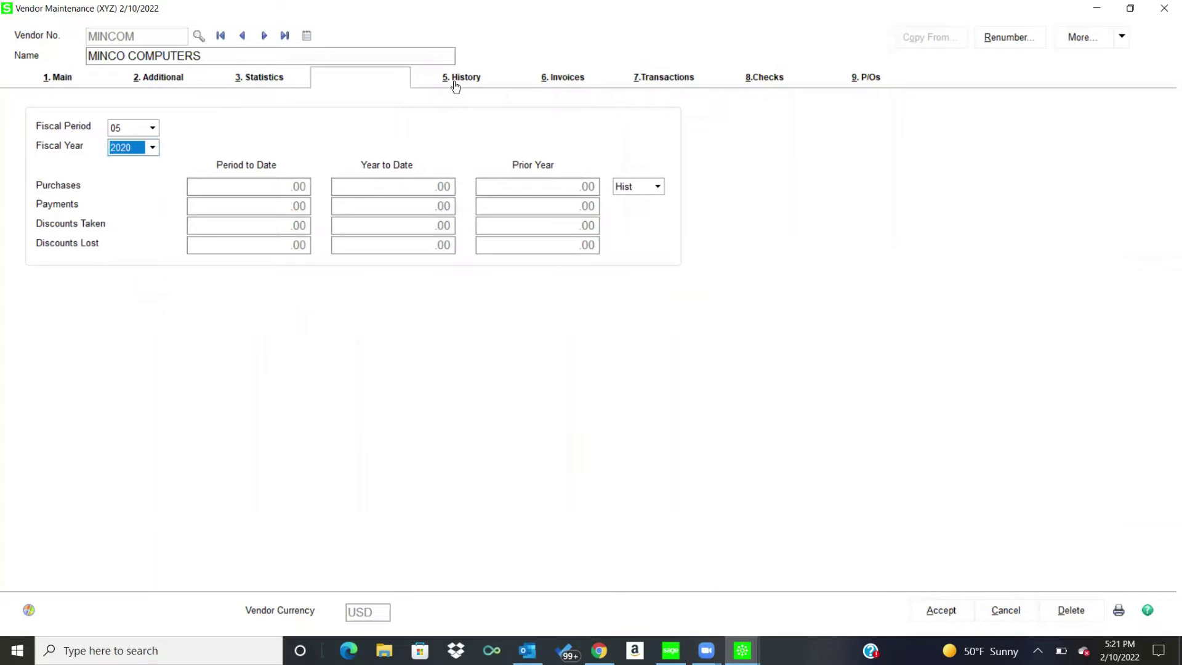
Step: Check the 2020 period history, toggling prior-year columns on and off, then view Invoices
{"action": "left_click", "coordinate": [456, 85]}
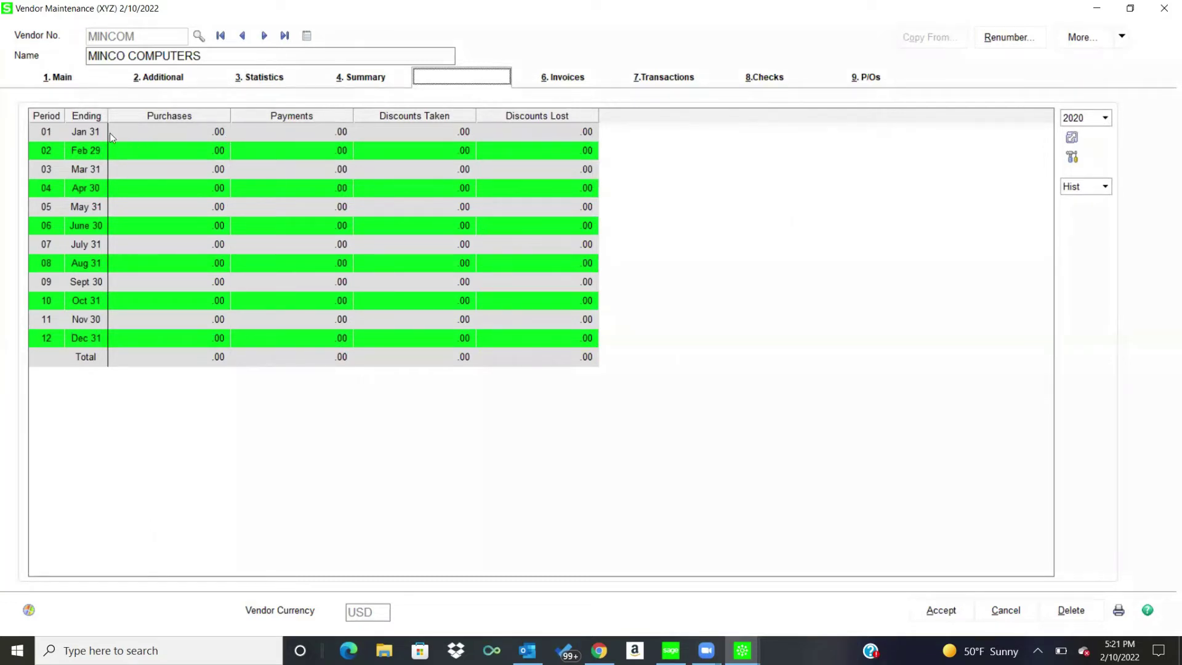
{"action": "left_click", "coordinate": [1106, 117]}
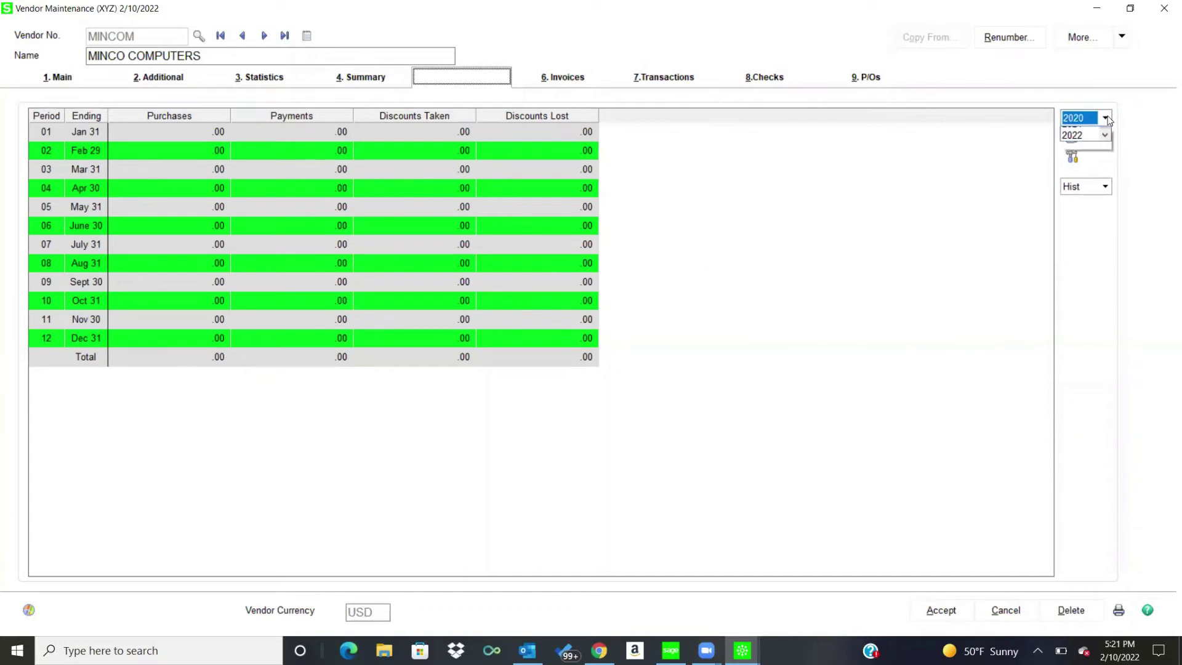
{"action": "left_click", "coordinate": [971, 165]}
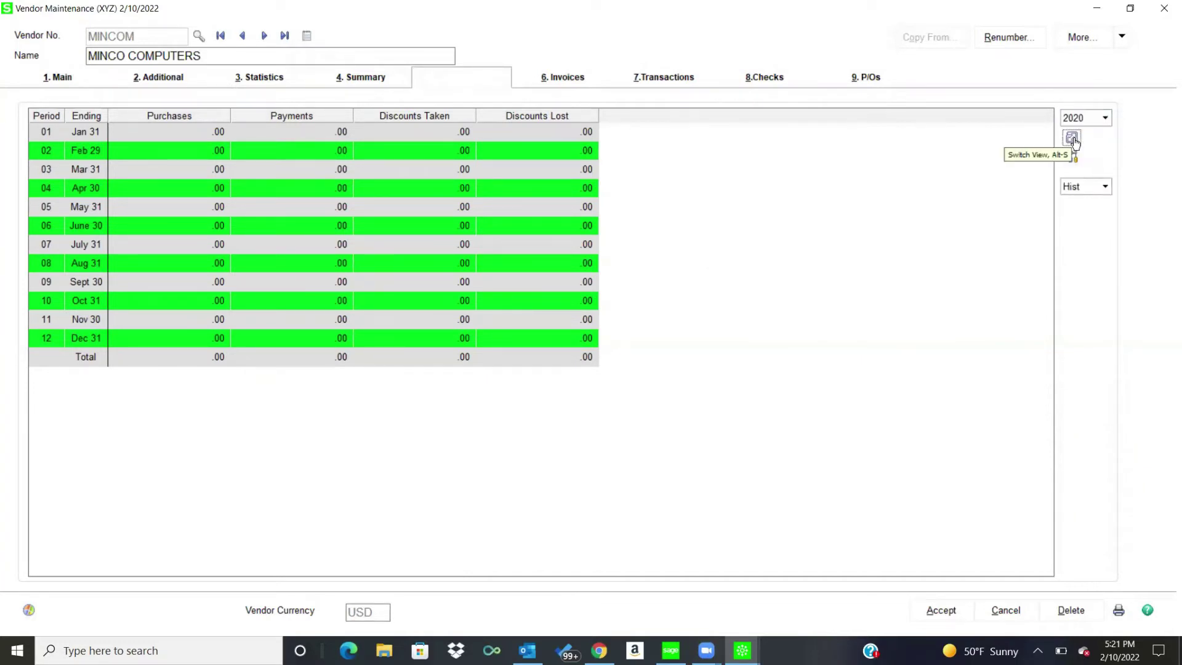
{"action": "left_click", "coordinate": [1073, 141]}
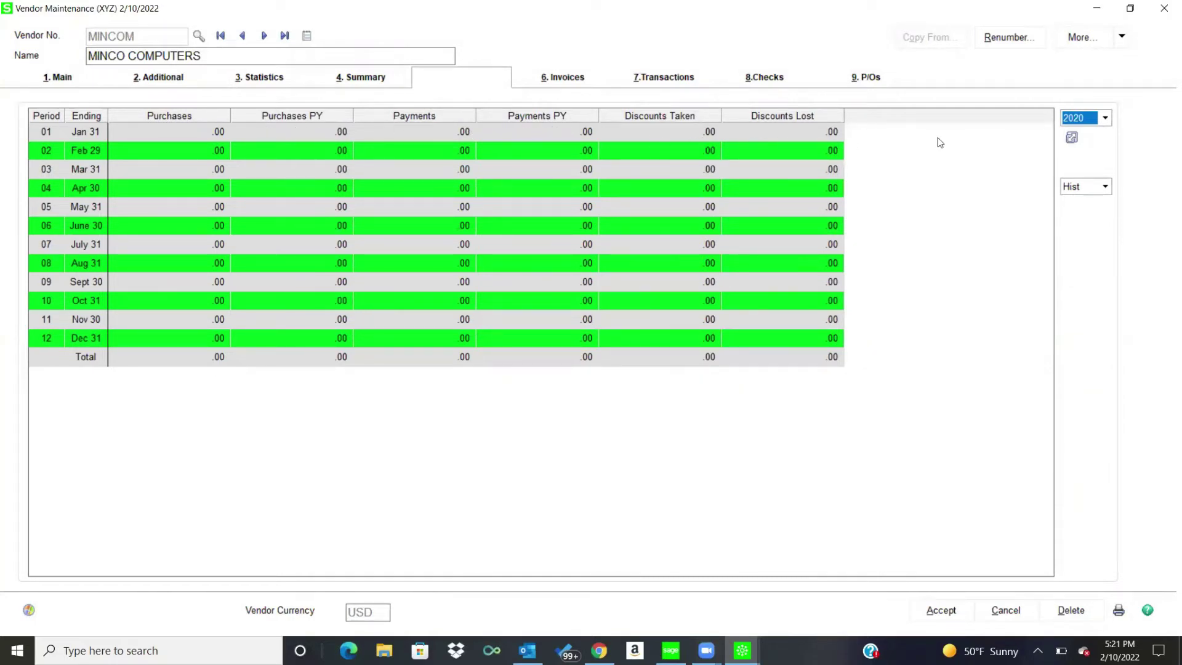
{"action": "left_click", "coordinate": [1071, 138]}
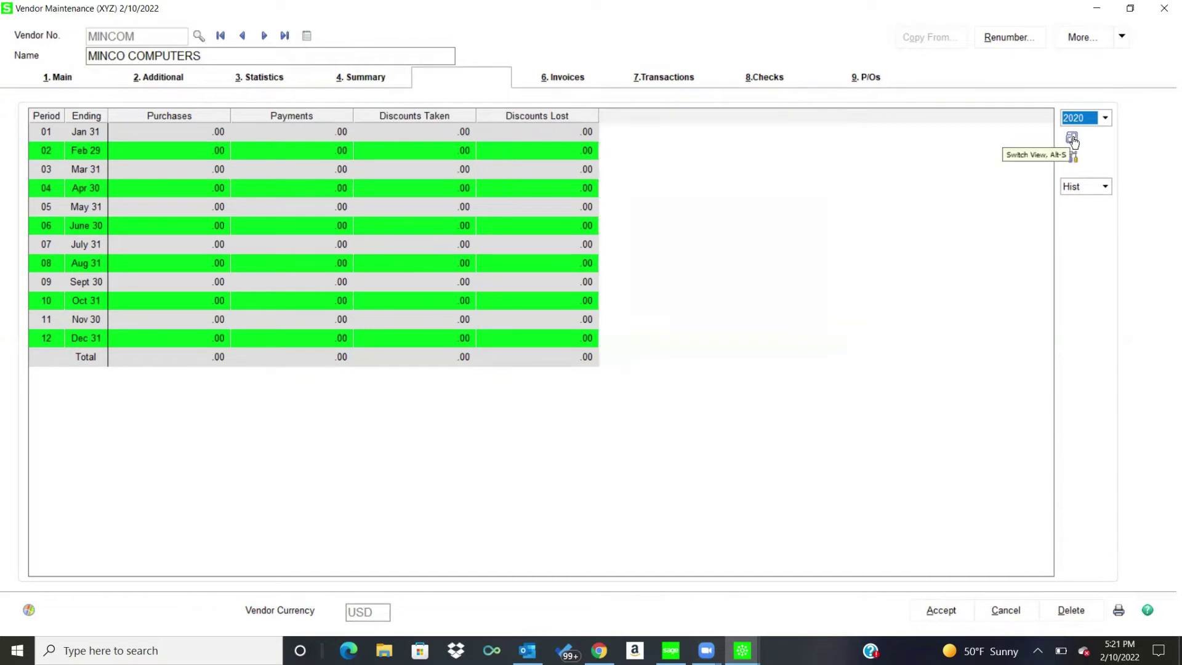
{"action": "left_click", "coordinate": [572, 87]}
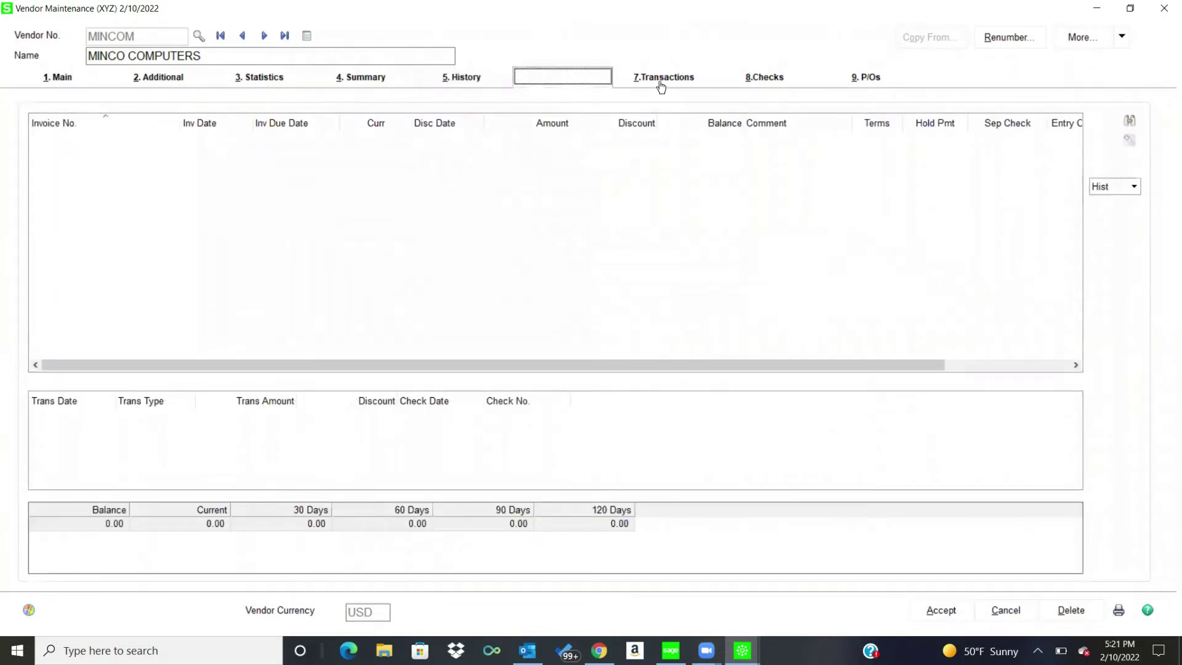
Step: Glance at transactions and checks, save, and move to COMPUTER ROOM SUPPLY STORE
{"action": "left_click", "coordinate": [662, 80]}
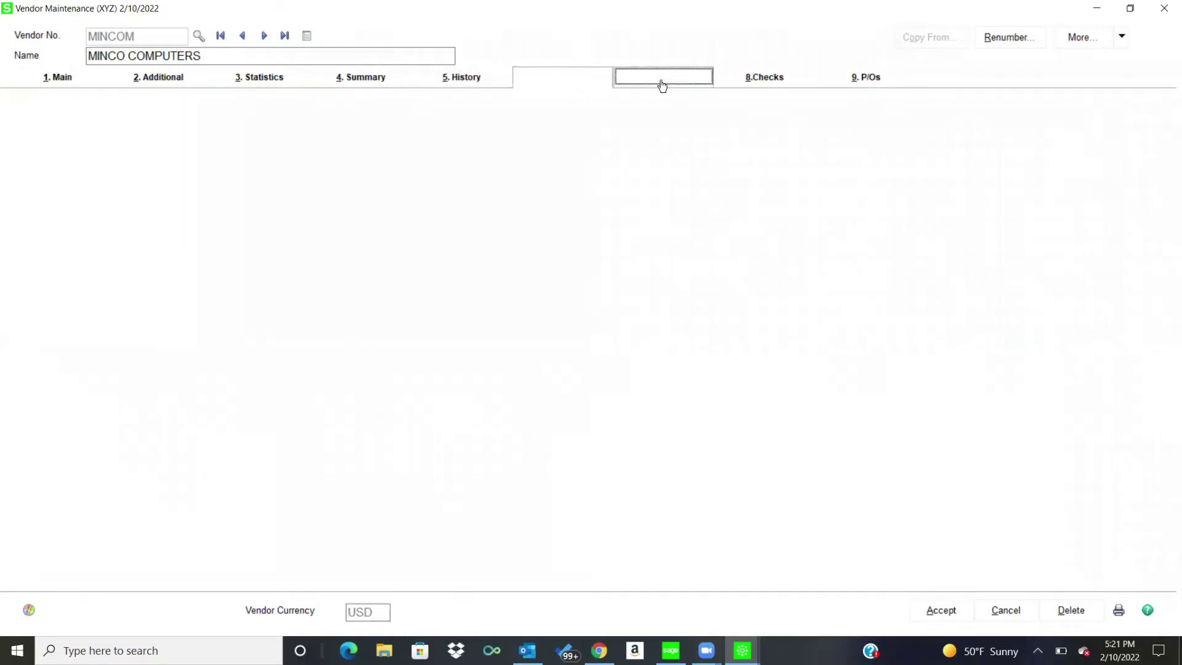
{"action": "left_click", "coordinate": [747, 80]}
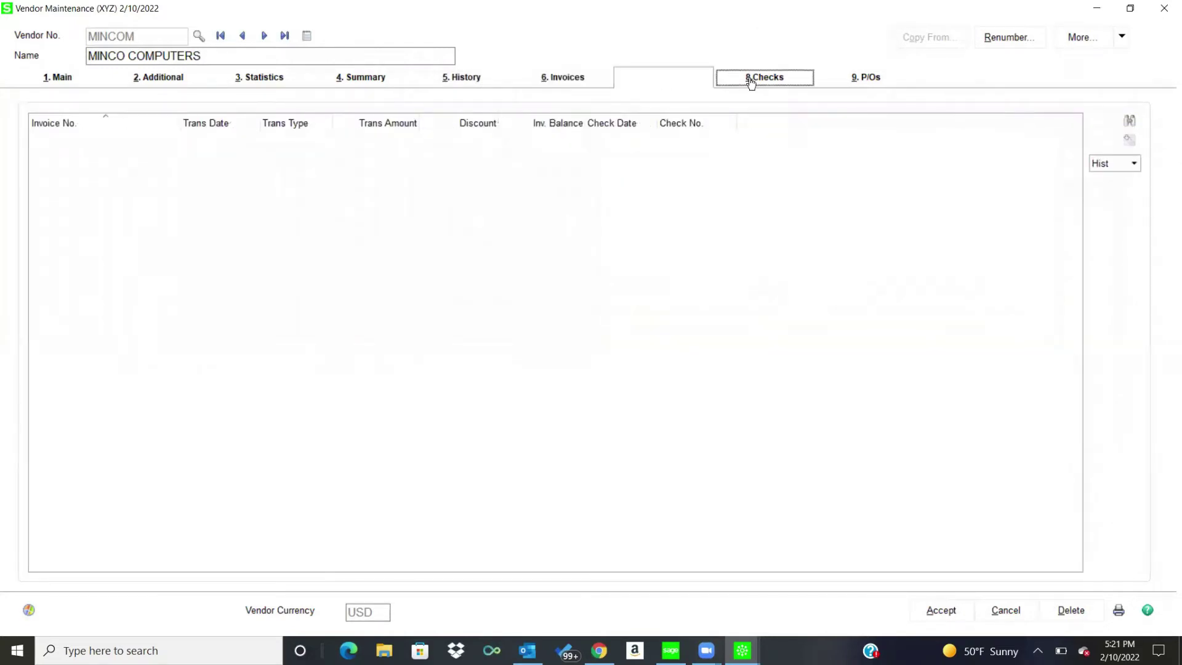
{"action": "left_click", "coordinate": [221, 36]}
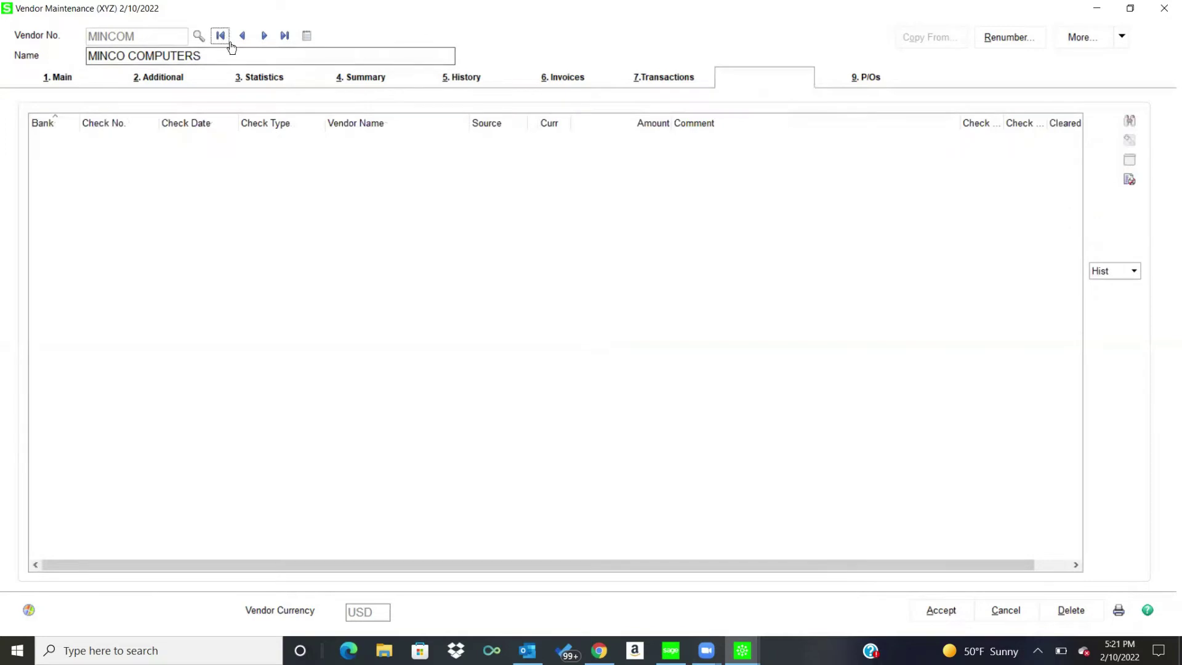
{"action": "left_click", "coordinate": [490, 250]}
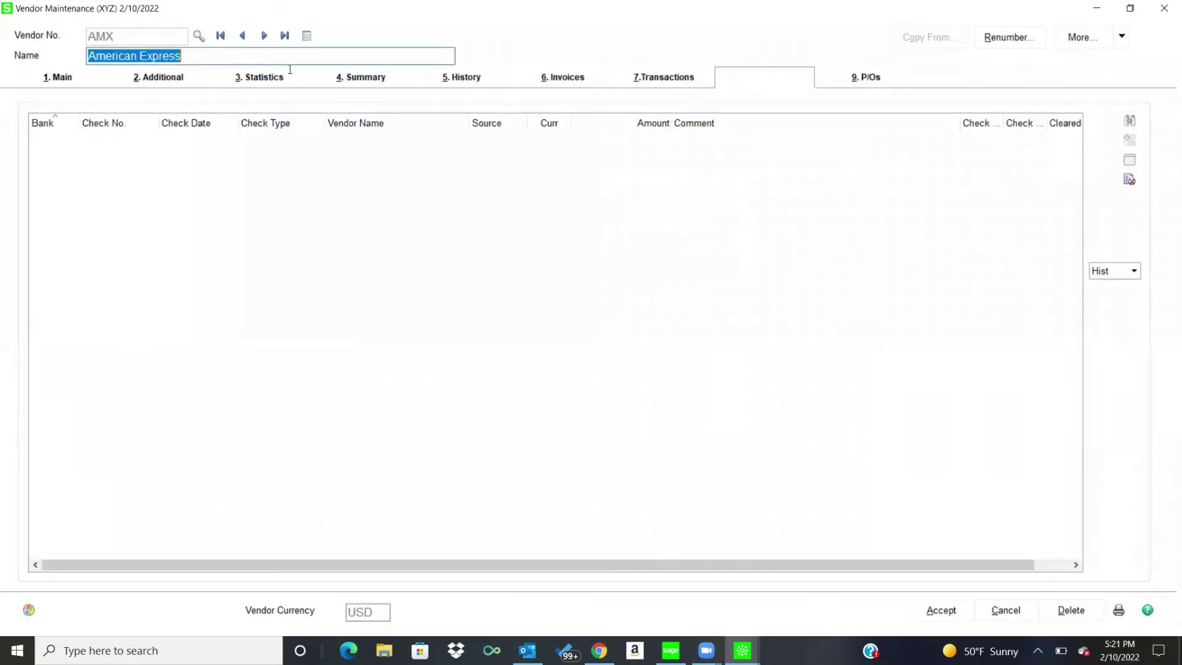
{"action": "left_click", "coordinate": [264, 36]}
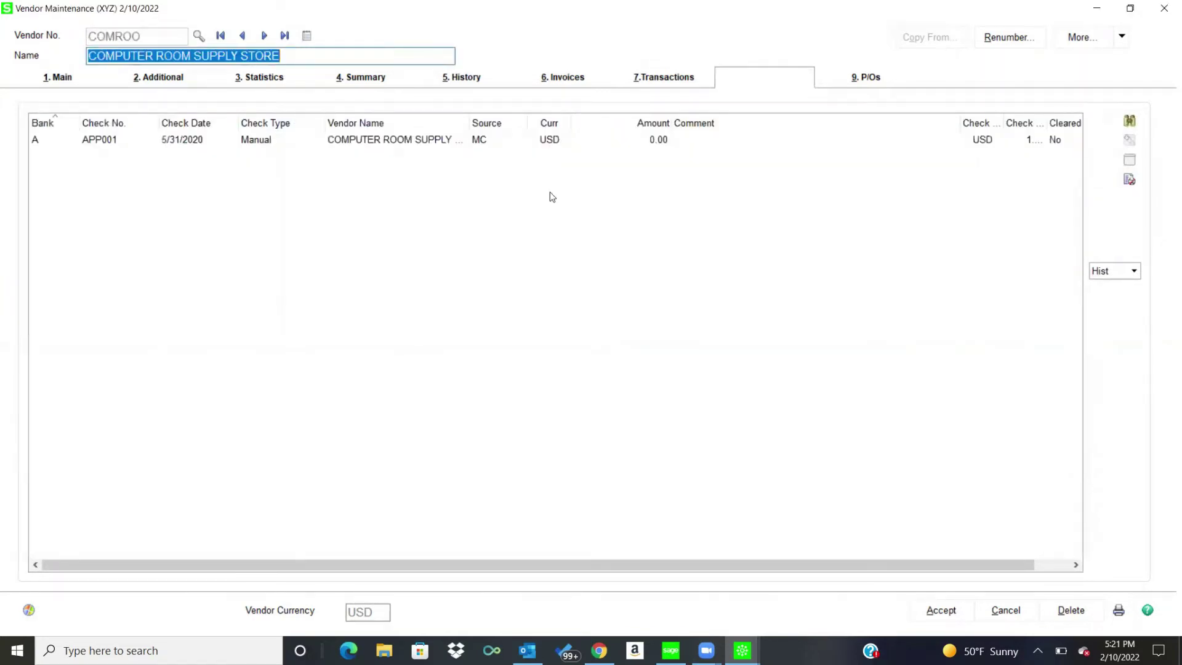
Step: Browse invoices 7412563 and 84125963, then open invoice 123456's history details
{"action": "left_click", "coordinate": [546, 83]}
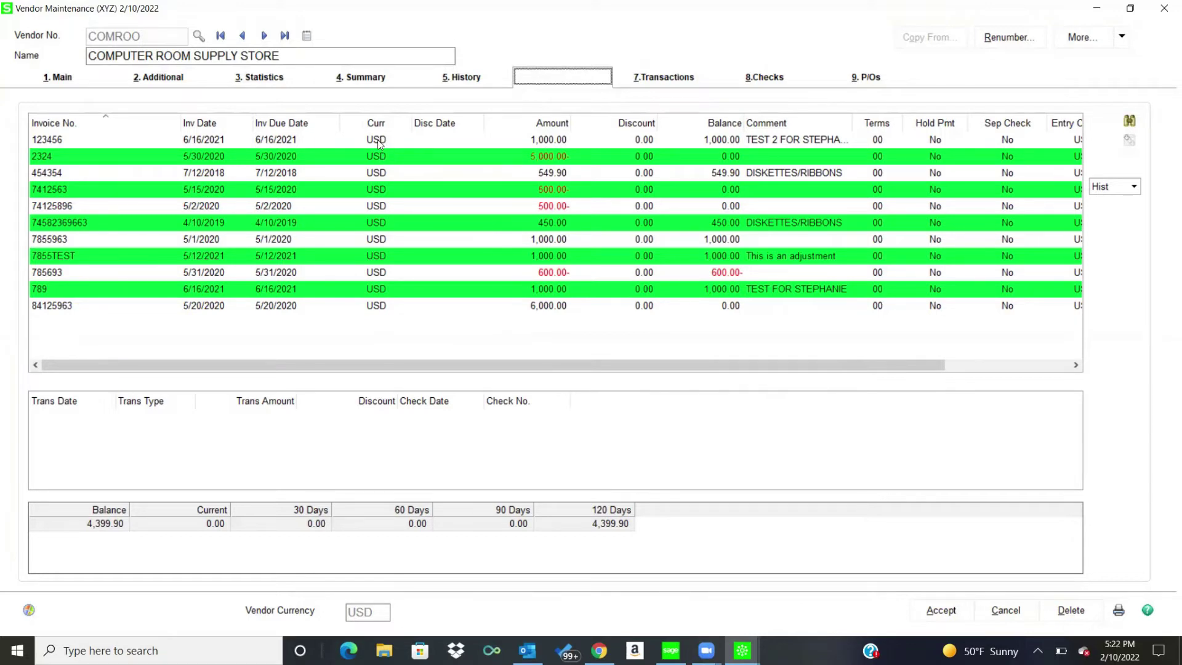
{"action": "left_click", "coordinate": [372, 193]}
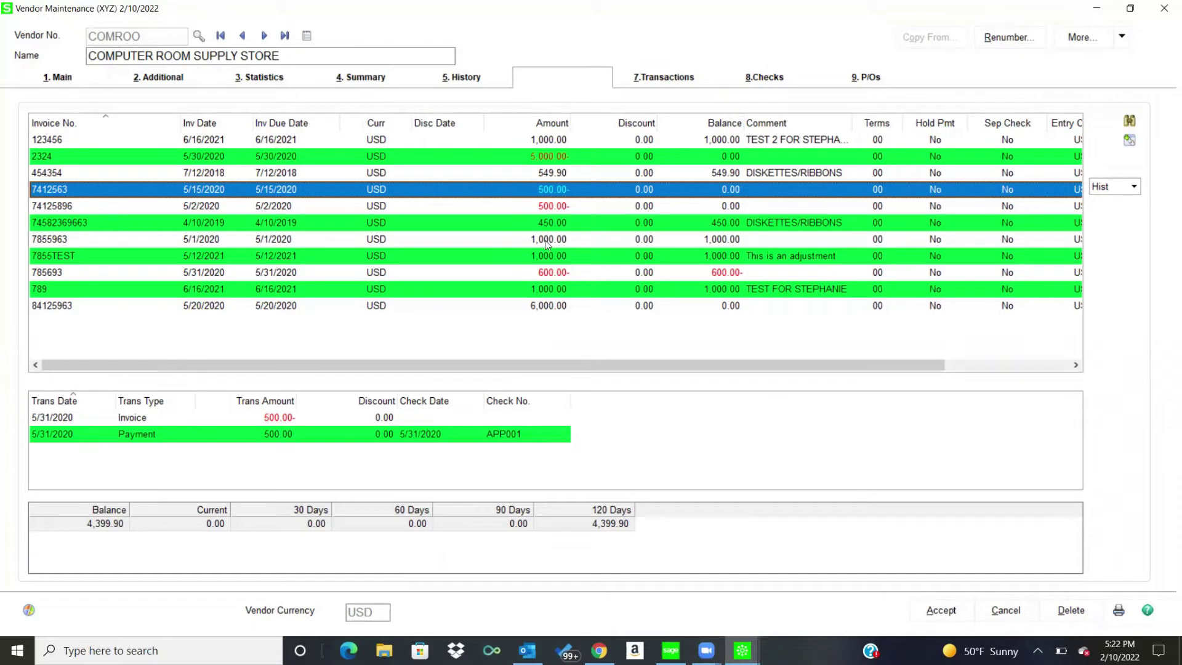
{"action": "left_click", "coordinate": [545, 311]}
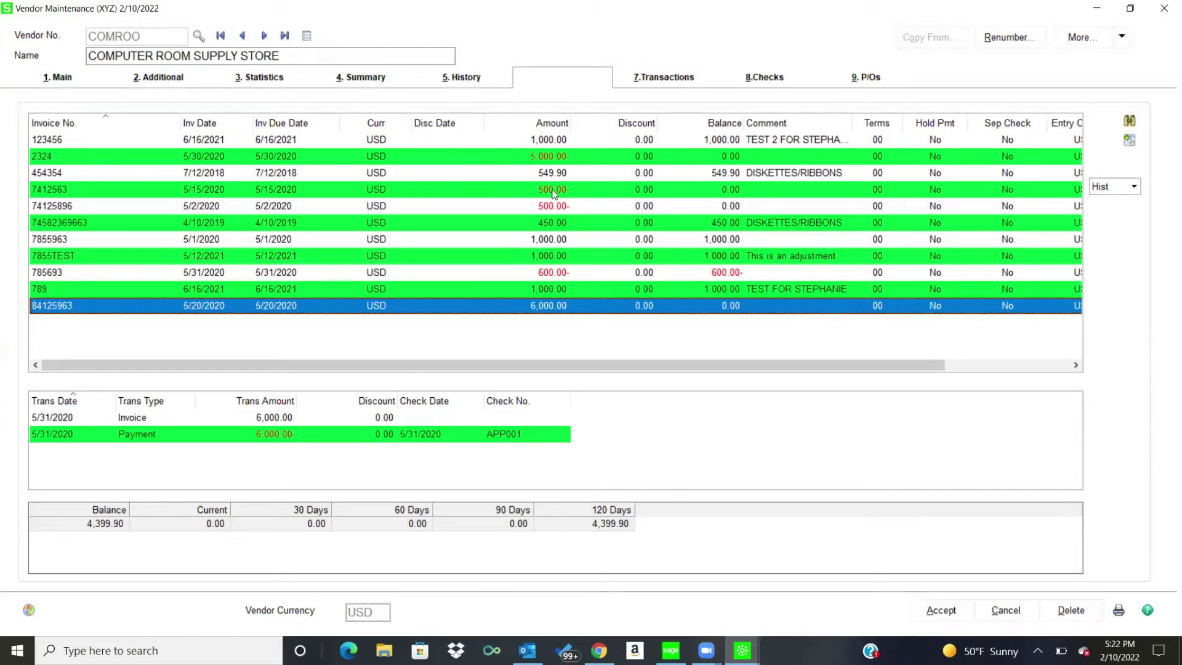
{"action": "left_click", "coordinate": [563, 142]}
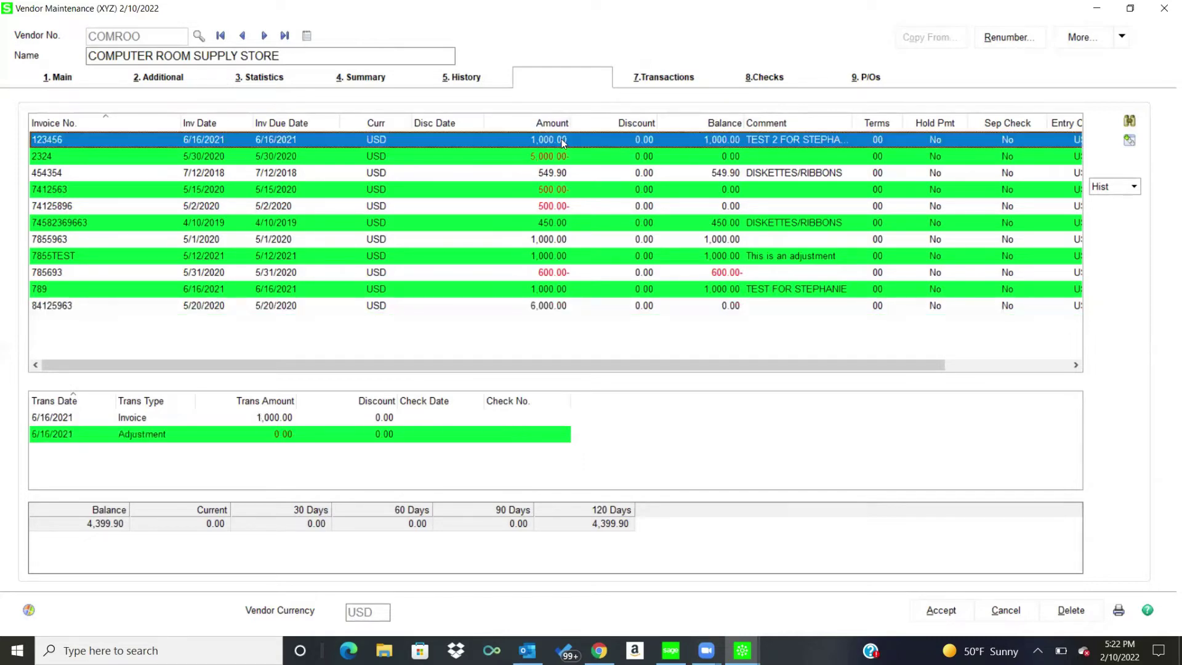
{"action": "double_click", "coordinate": [563, 140]}
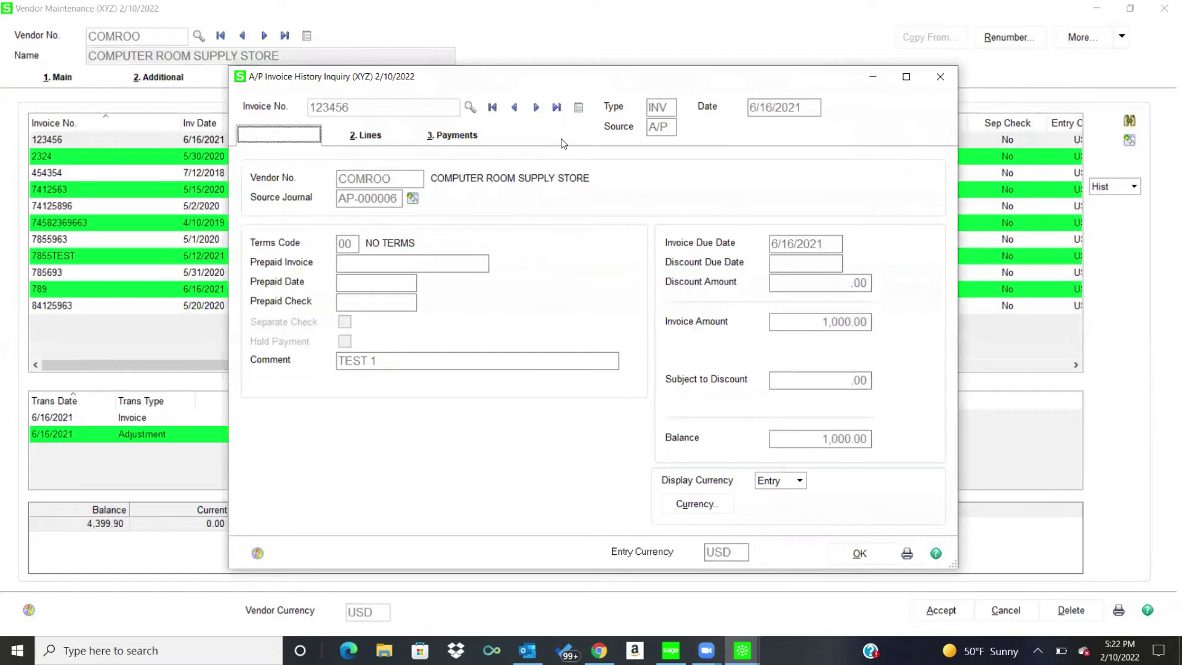
Step: Check invoice 123456's lines, source journal entry and payments, then close the inquiry
{"action": "left_click", "coordinate": [358, 137]}
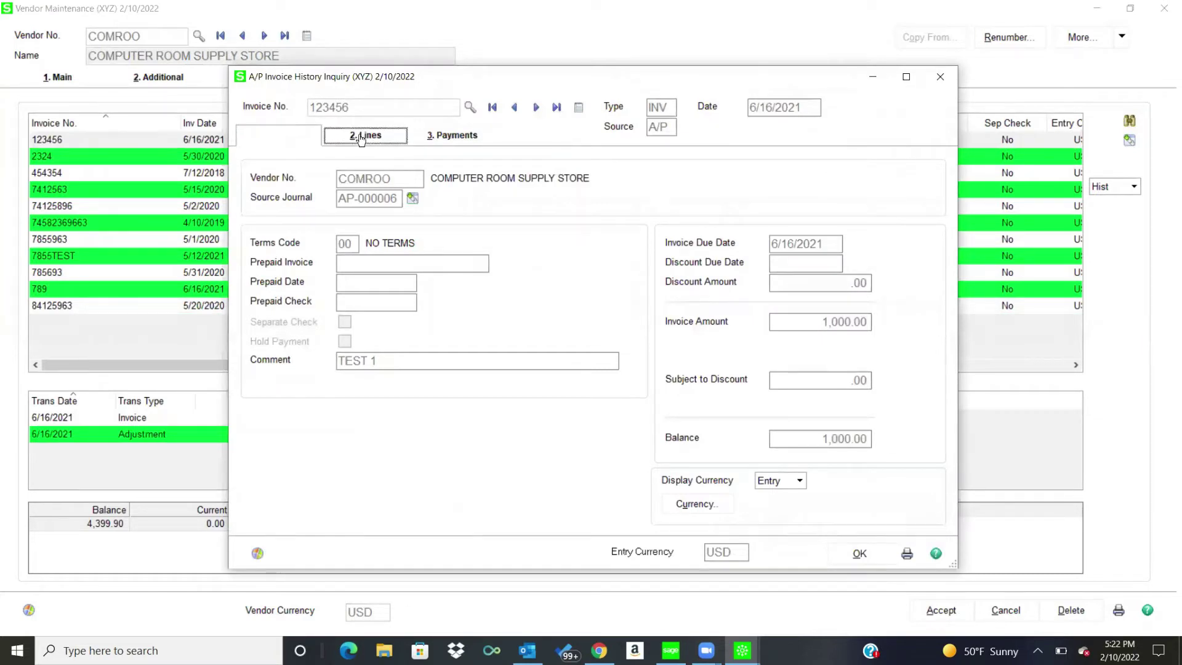
{"action": "left_click", "coordinate": [285, 138]}
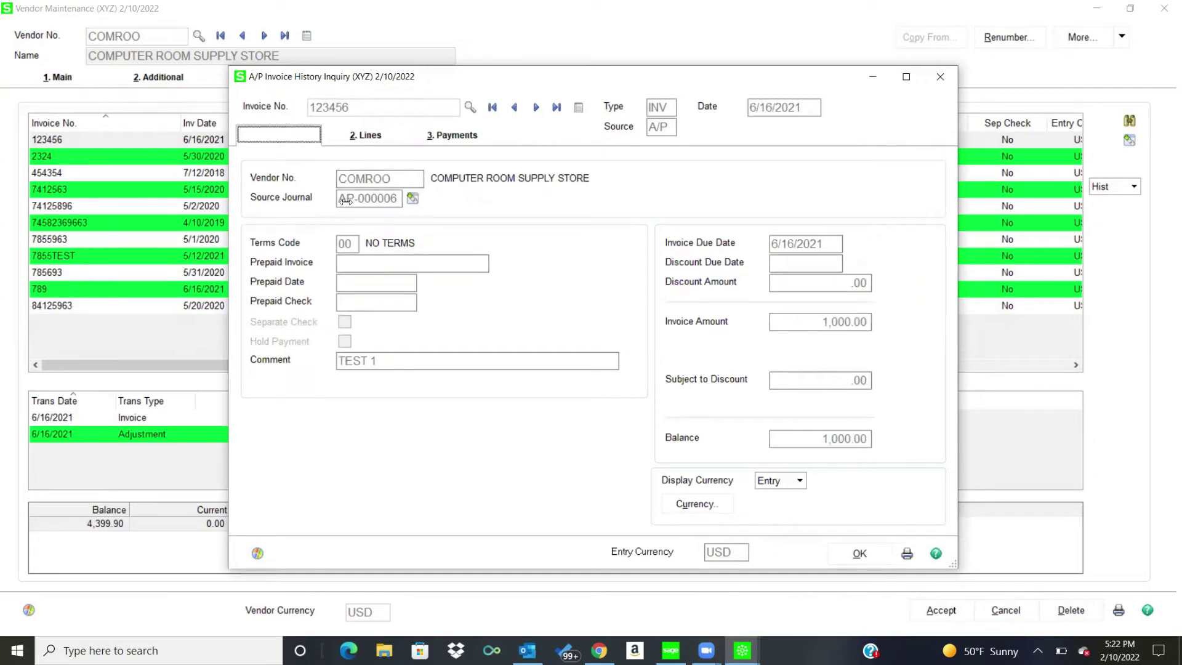
{"action": "left_click", "coordinate": [413, 200]}
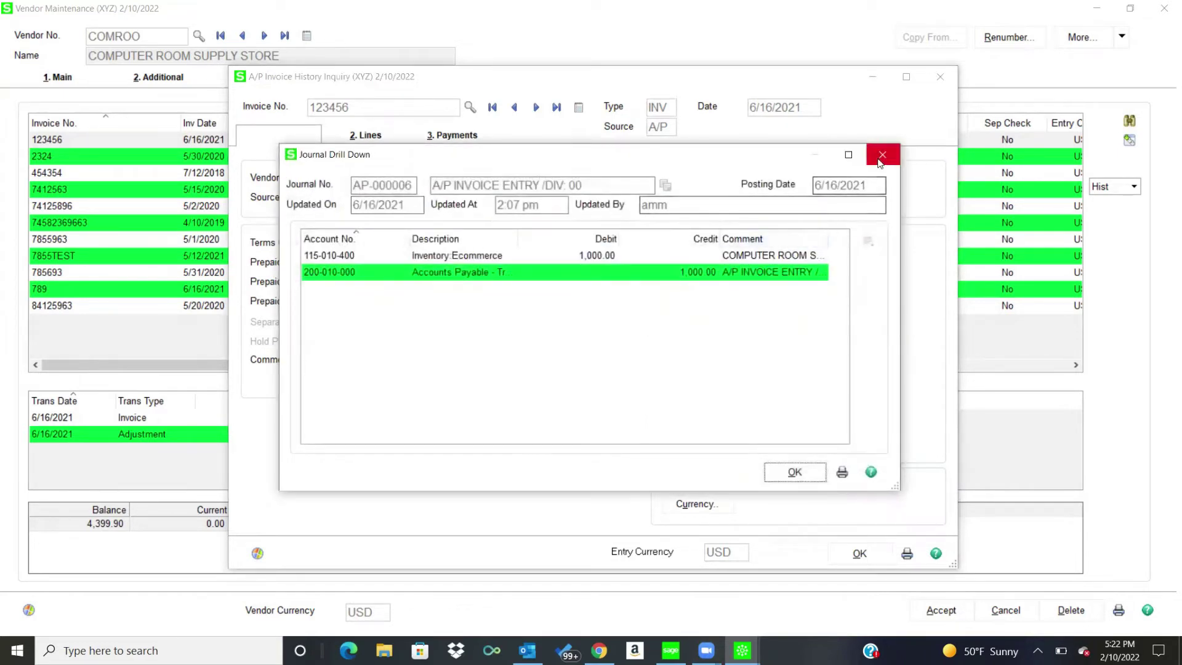
{"action": "left_click", "coordinate": [881, 157]}
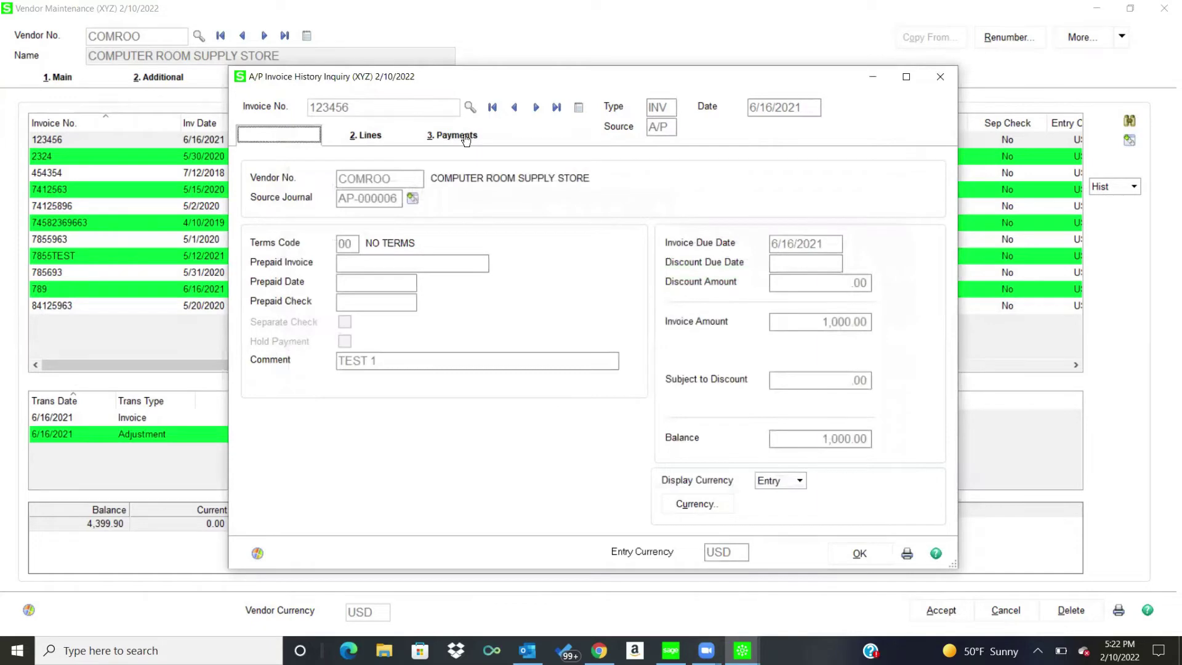
{"action": "left_click", "coordinate": [467, 141]}
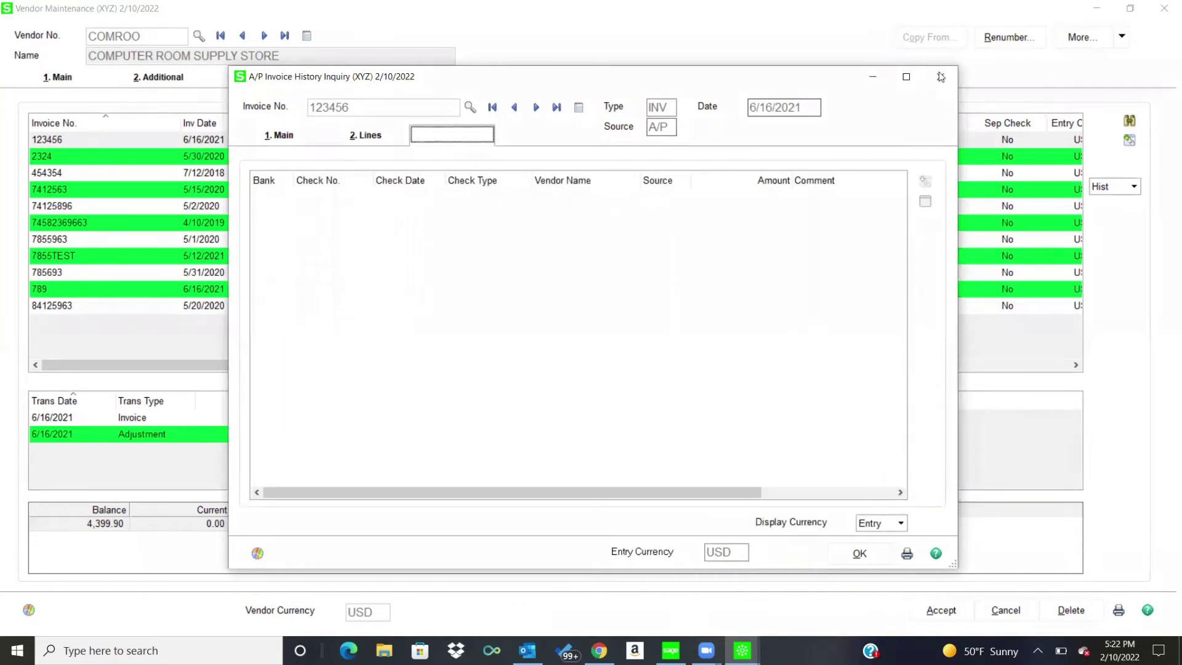
{"action": "left_click", "coordinate": [941, 76]}
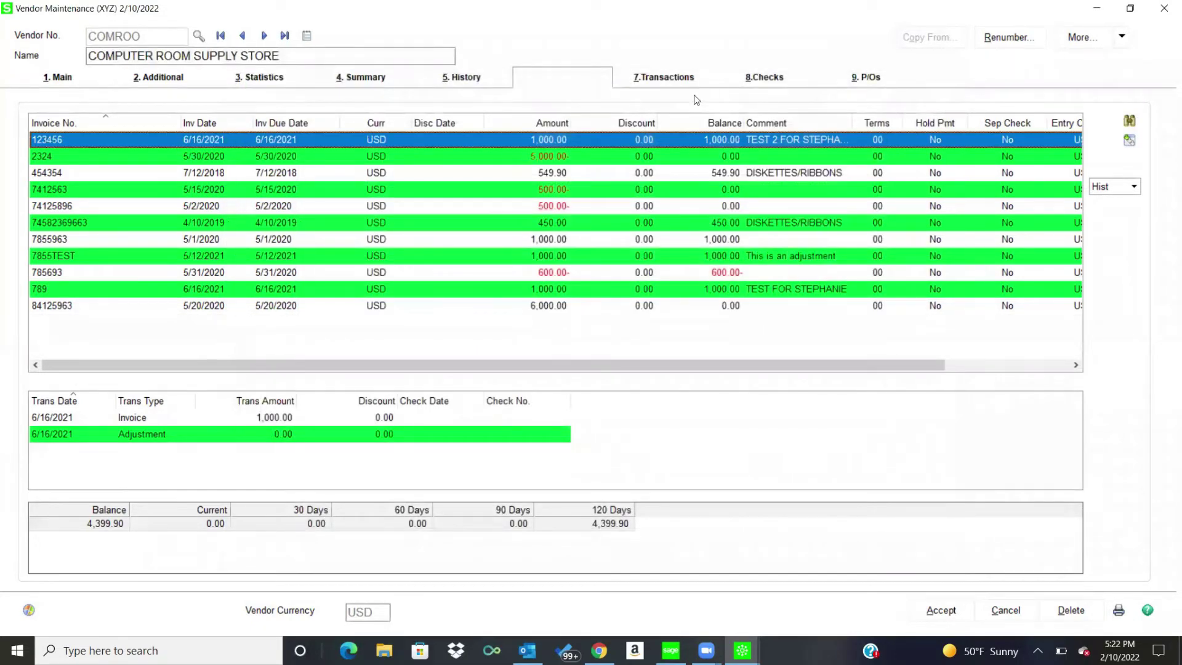
Step: List the vendor's transactions and checks, scrolling to check APP001, then its purchase orders
{"action": "left_click", "coordinate": [674, 83]}
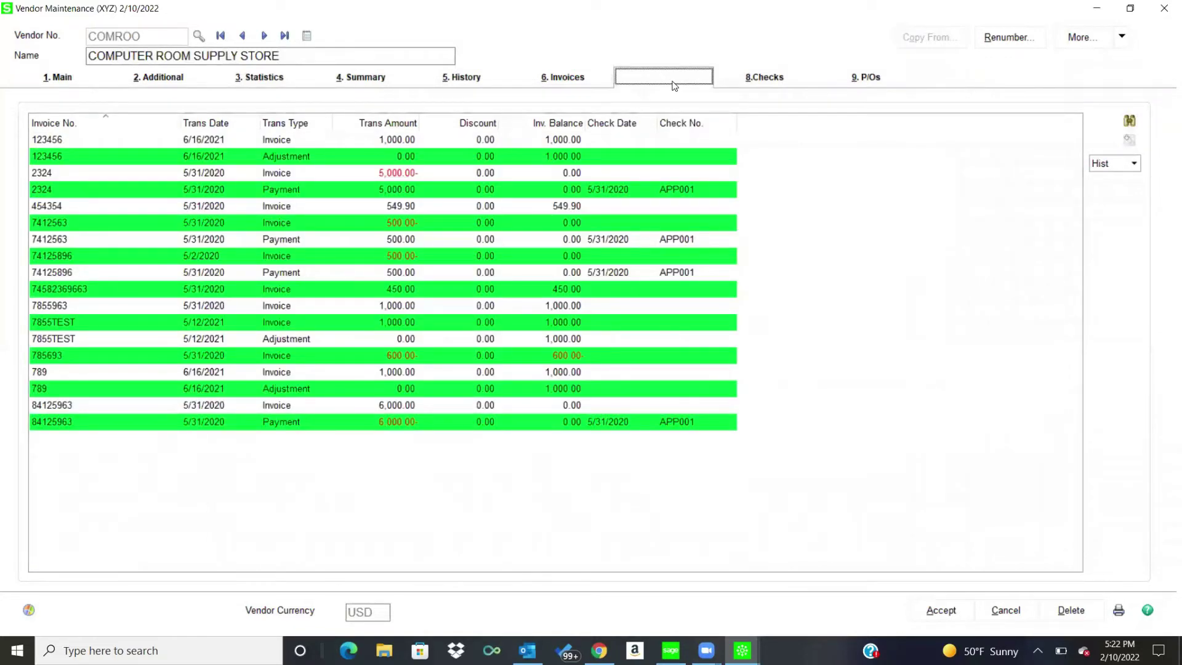
{"action": "left_click", "coordinate": [769, 83]}
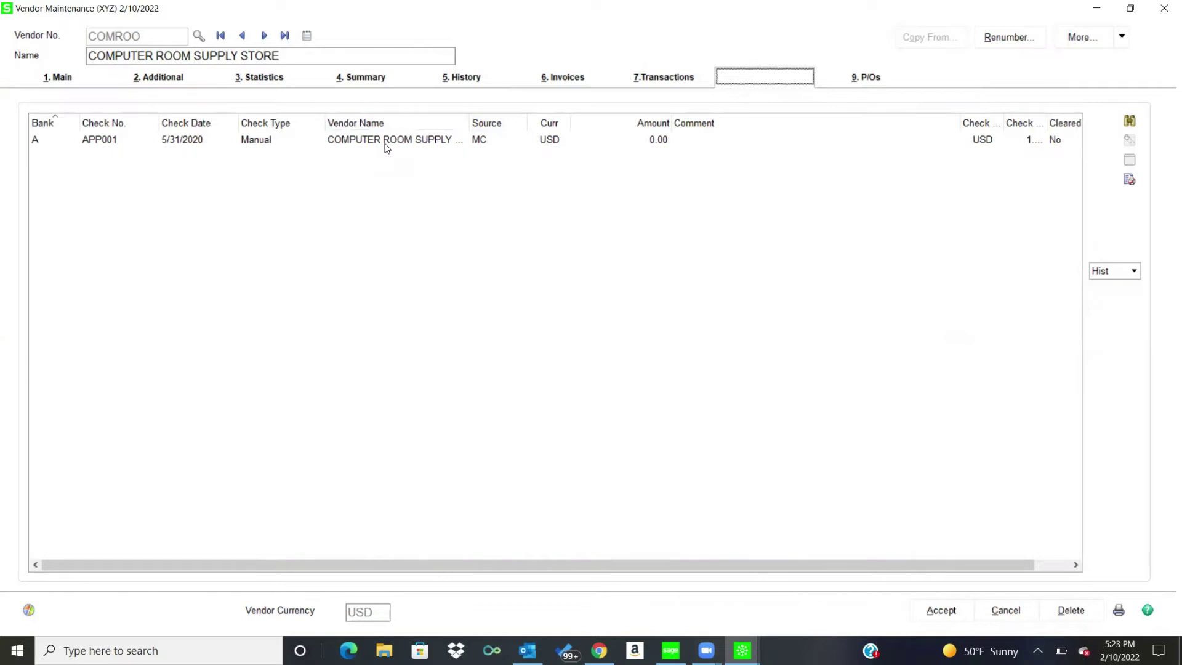
{"action": "left_click_drag", "start_coordinate": [670, 562], "coordinate": [781, 541]}
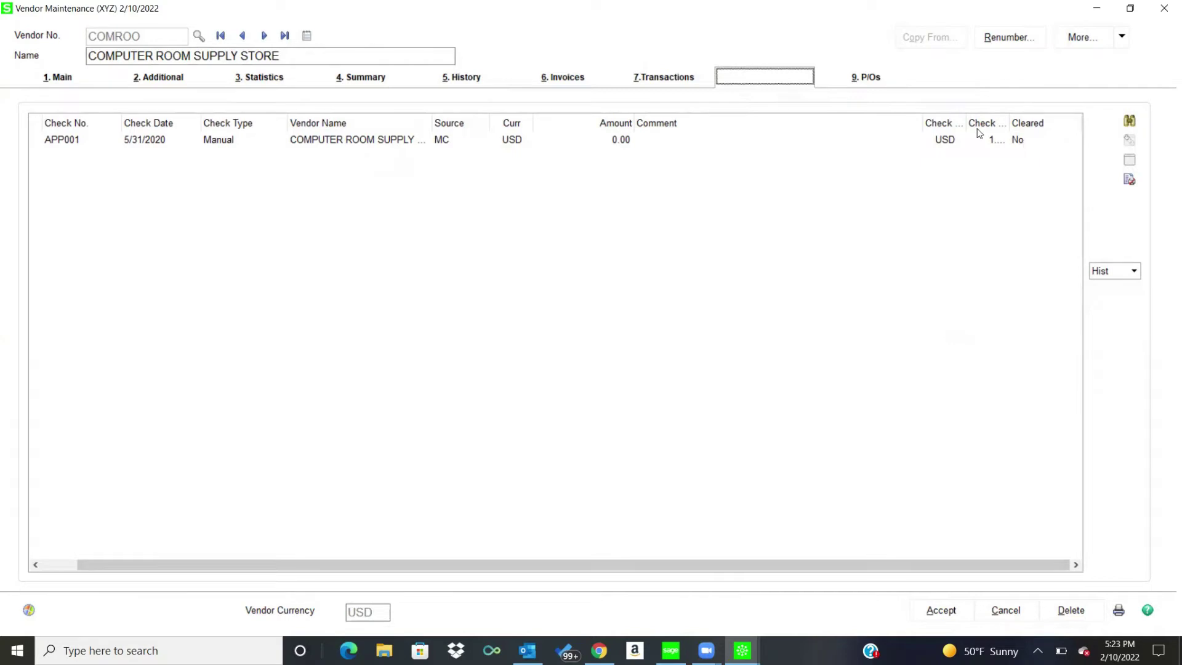
{"action": "left_click", "coordinate": [874, 82]}
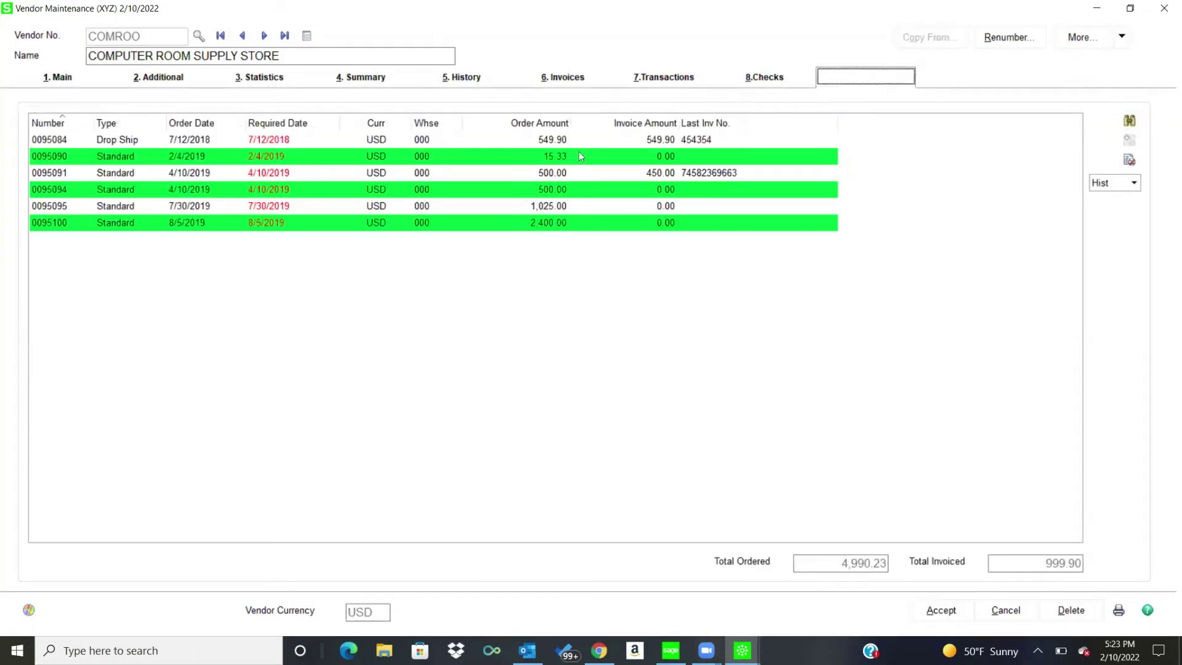
Step: Open purchase order 0095090, review its line items, and close it
{"action": "left_click", "coordinate": [380, 158]}
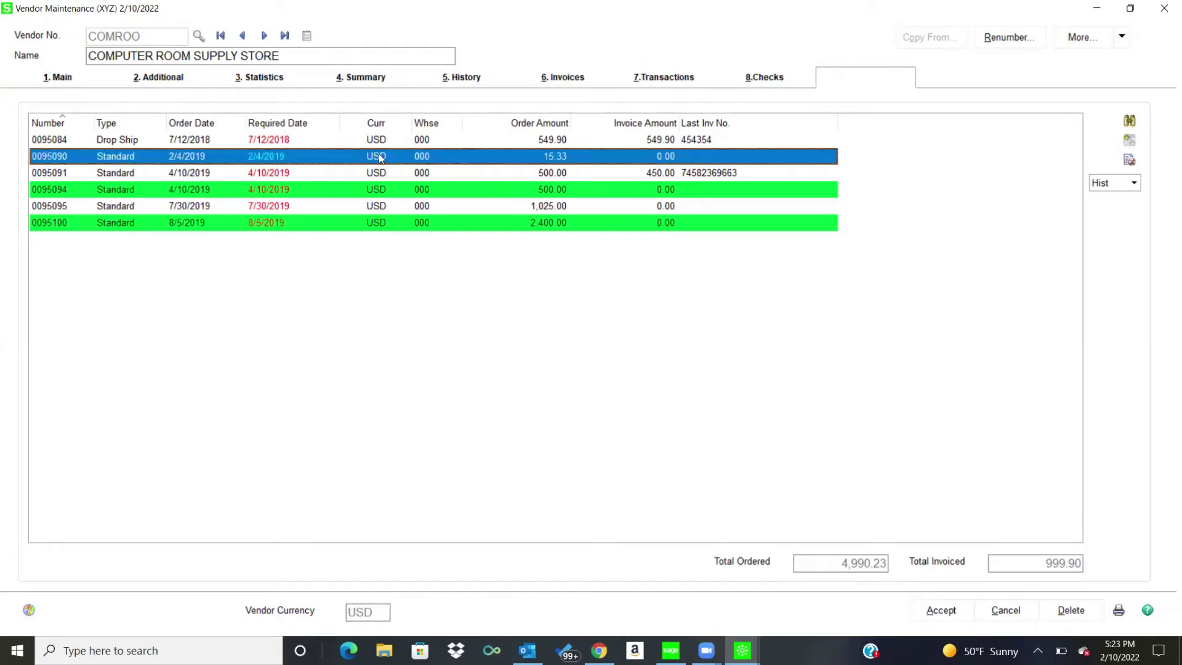
{"action": "double_click", "coordinate": [380, 158]}
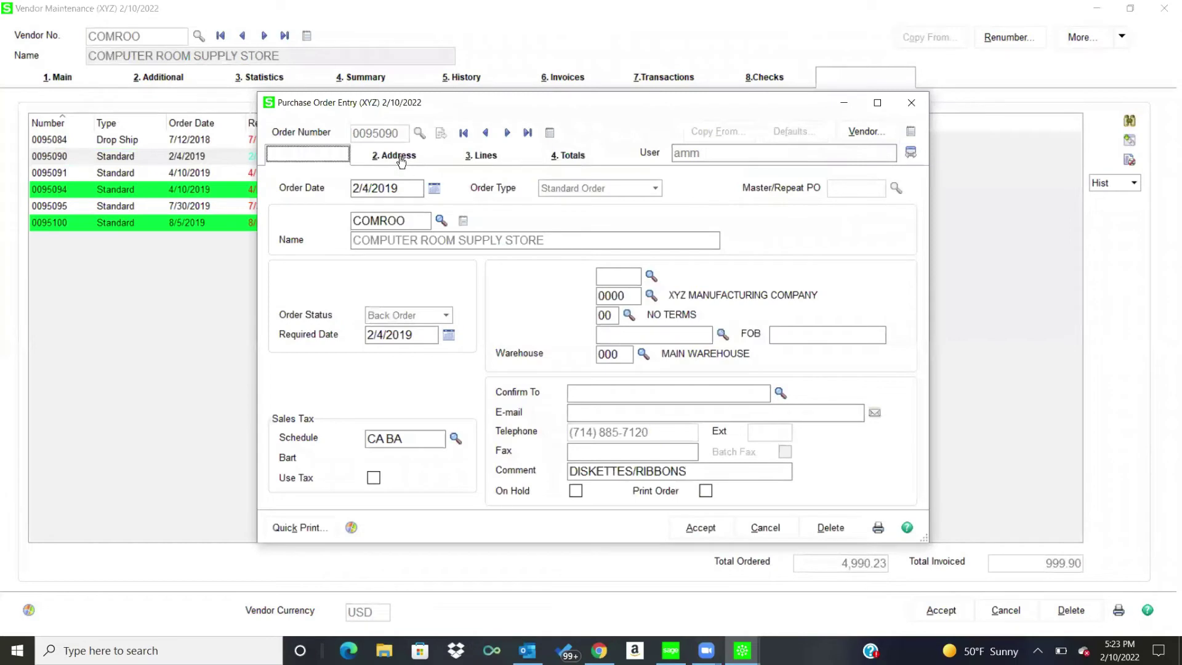
{"action": "left_click", "coordinate": [483, 158]}
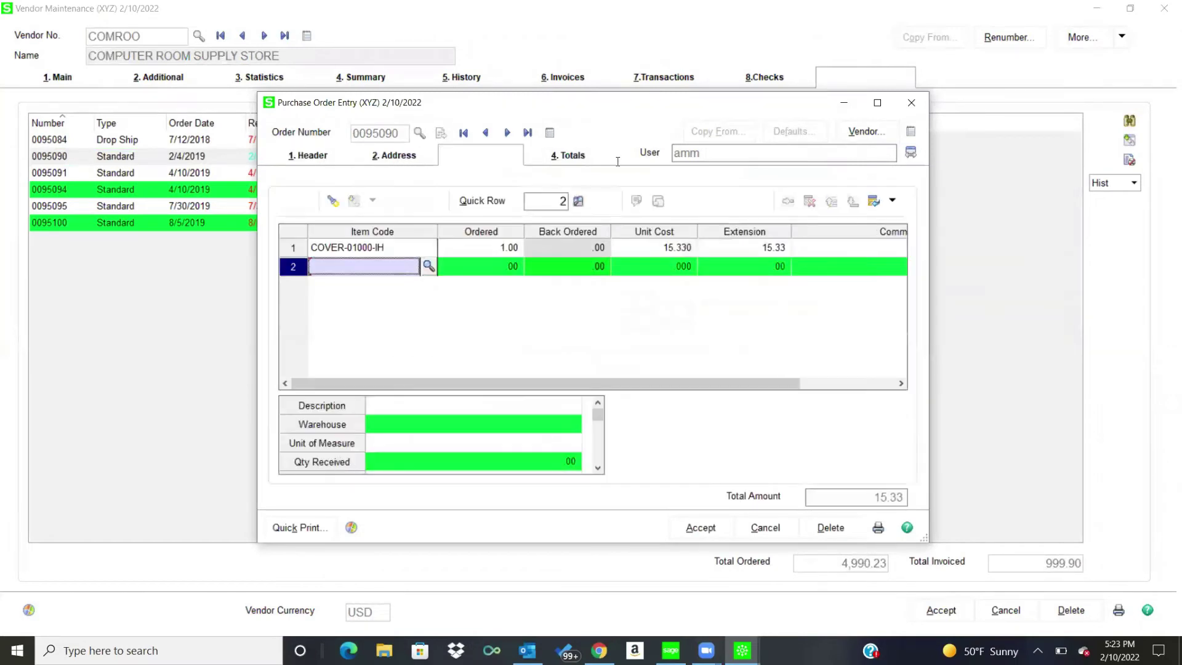
{"action": "left_click", "coordinate": [911, 102]}
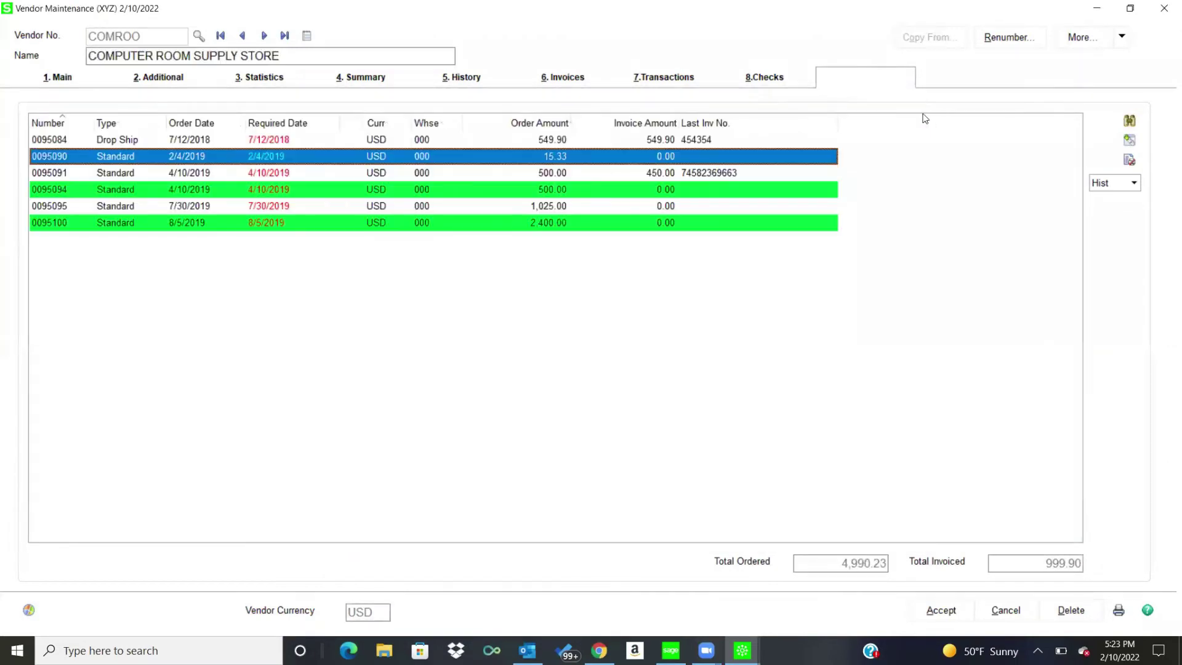
{"action": "left_click", "coordinate": [1122, 37]}
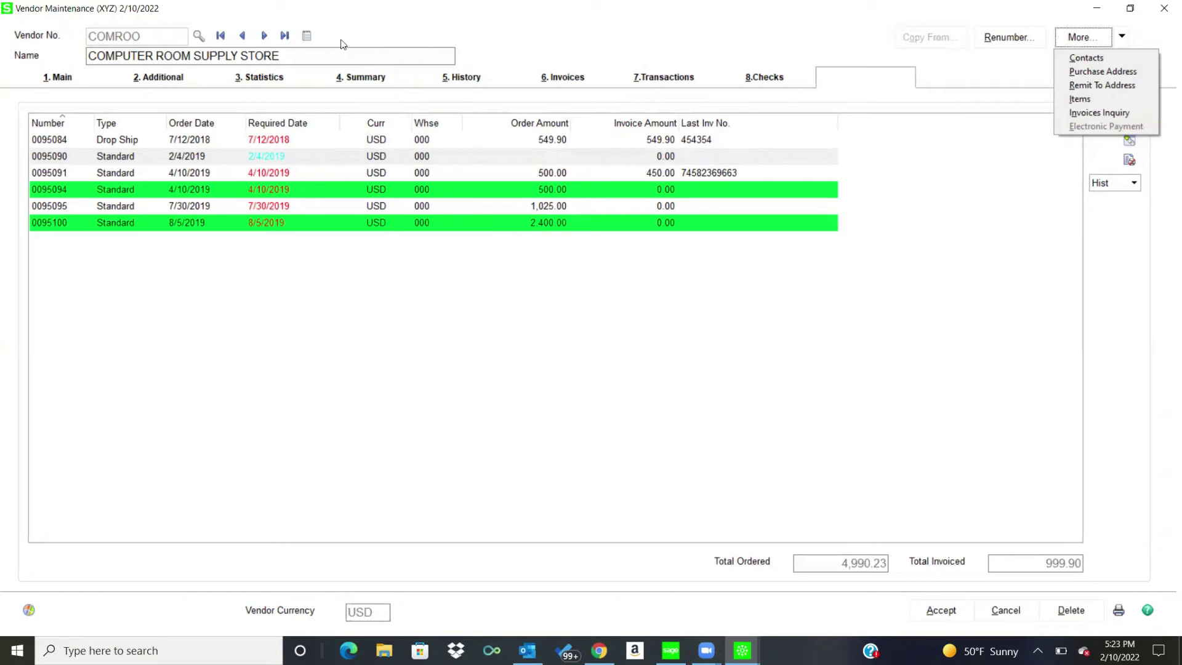
Step: Start a CALLS vendor memo described 'calls', with a note dated 02/10/2022 about a phone call
{"action": "left_click", "coordinate": [307, 36]}
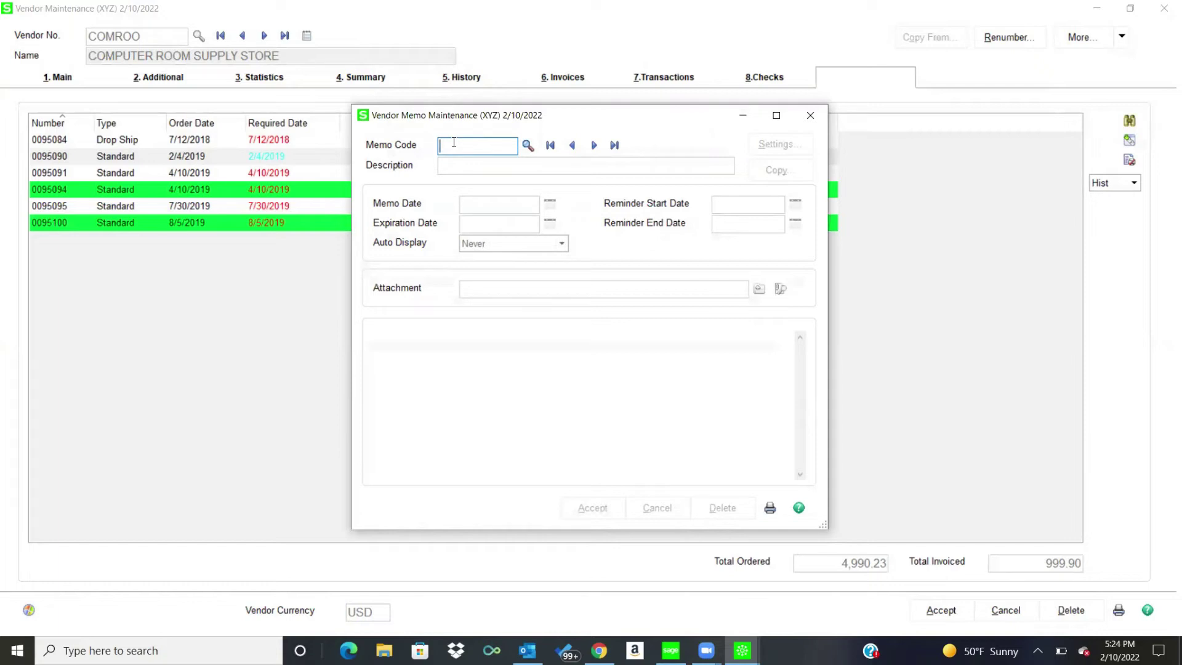
{"action": "type", "text": "CALLS"}
{"action": "key", "text": "Tab"}
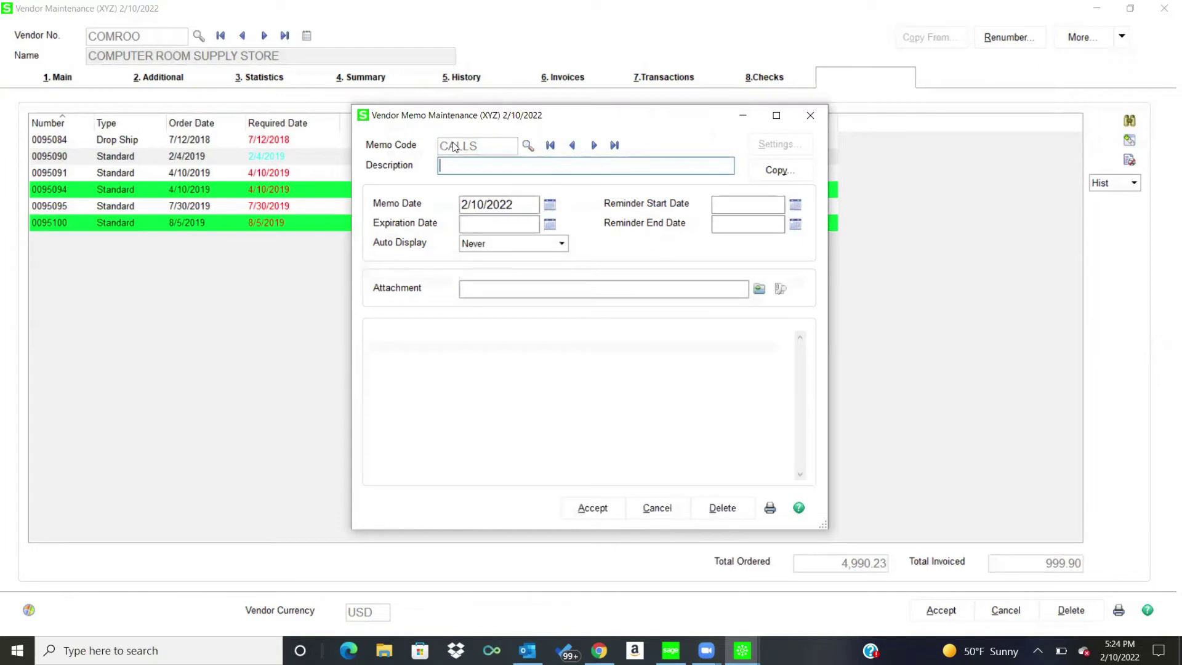
{"action": "type", "text": "ca;;s"}
{"action": "key", "text": "BackSpace"}
{"action": "key", "text": "BackSpace"}
{"action": "key", "text": "BackSpace"}
{"action": "type", "text": "lls"}
{"action": "key", "text": "Tab"}
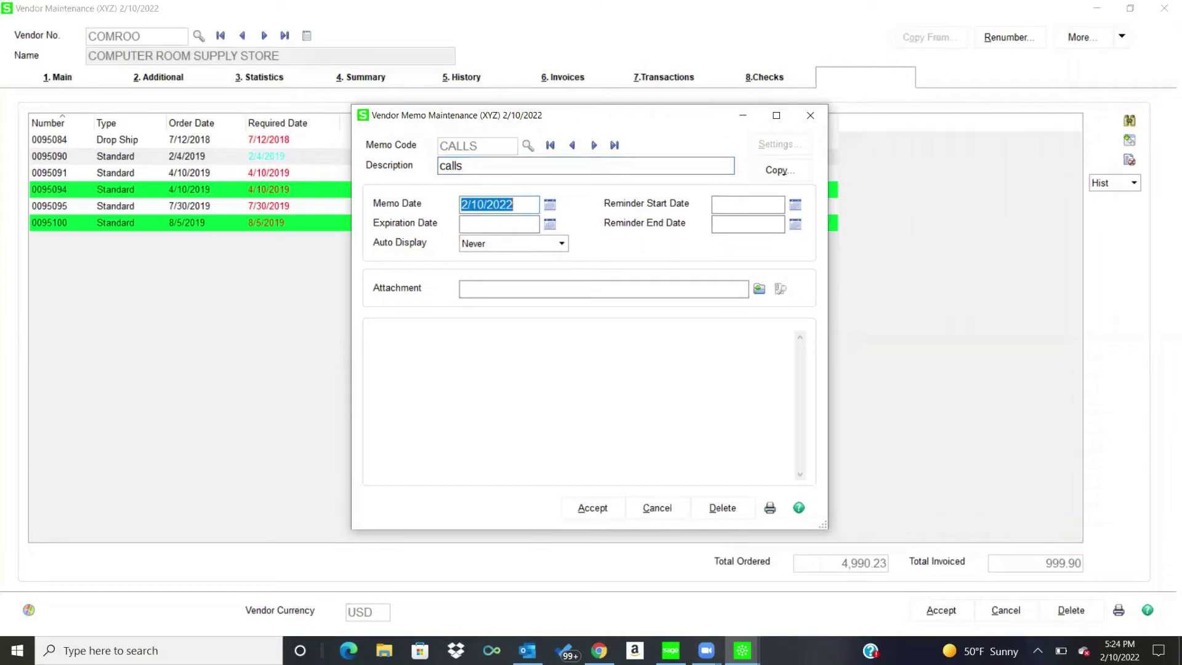
{"action": "left_click", "coordinate": [381, 334]}
{"action": "type", "text": "02/10"}
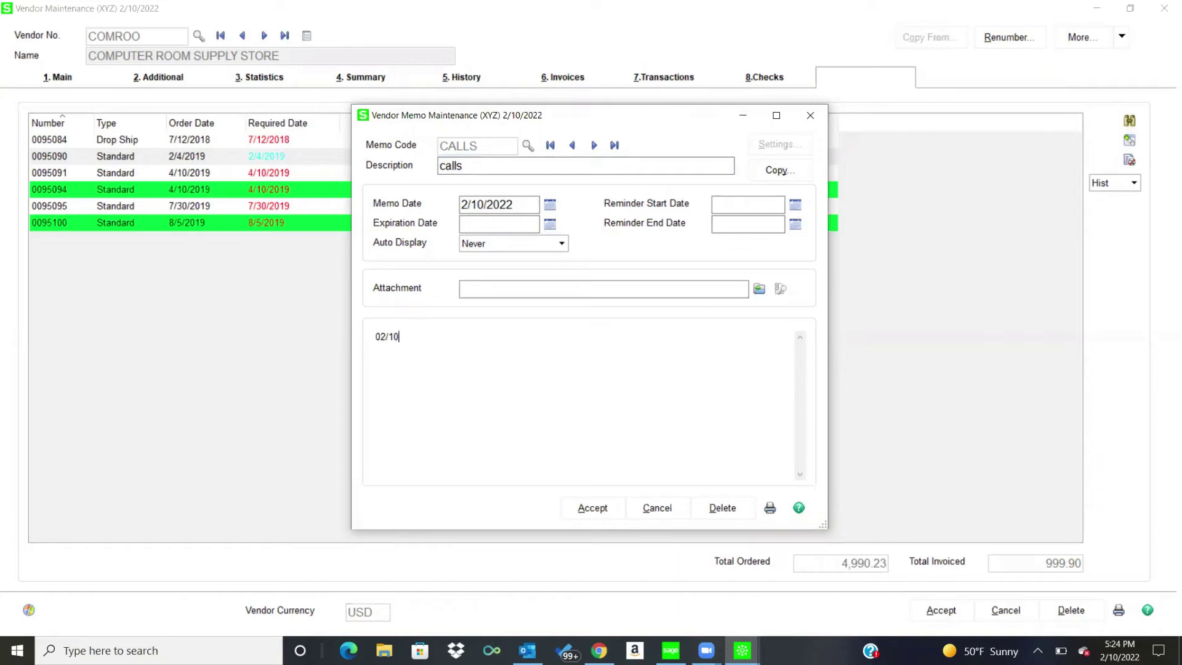
{"action": "type", "text": "/2022  mary called ck"}
Step: Save the CALLS memo and start a new memo coded AGREE
{"action": "left_click", "coordinate": [582, 510]}
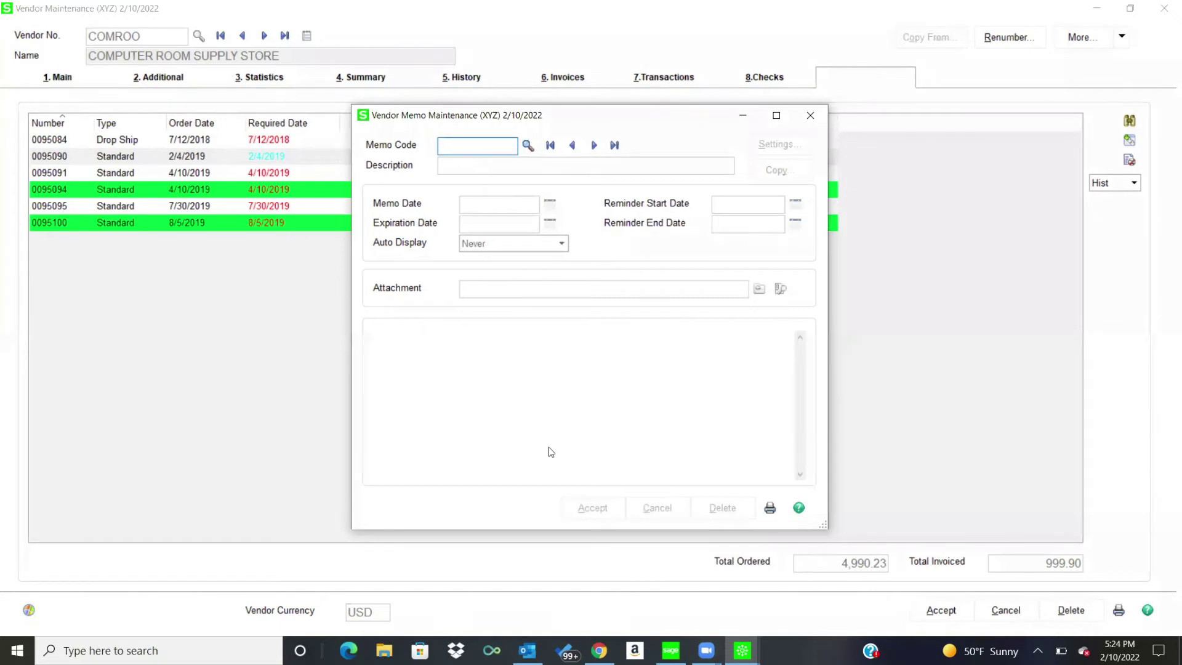
{"action": "type", "text": "AGREE"}
{"action": "key", "text": "Tab"}
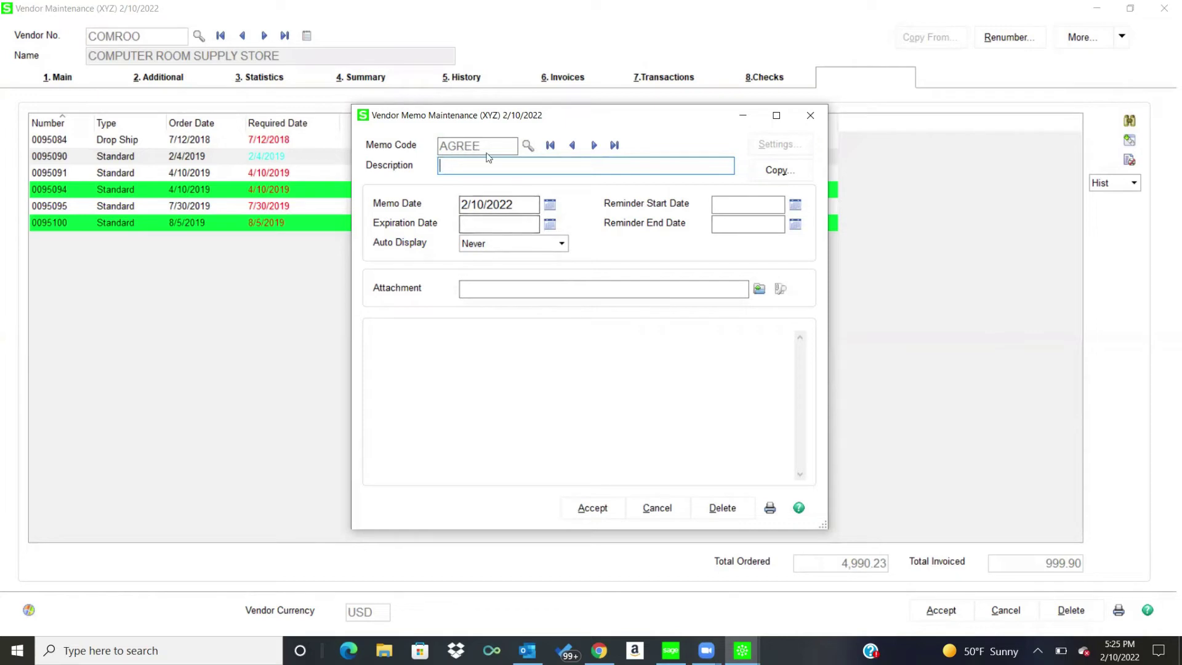
Step: Leave Auto Display at Never and close the memo window without saving the AGREE memo
{"action": "left_click", "coordinate": [562, 244]}
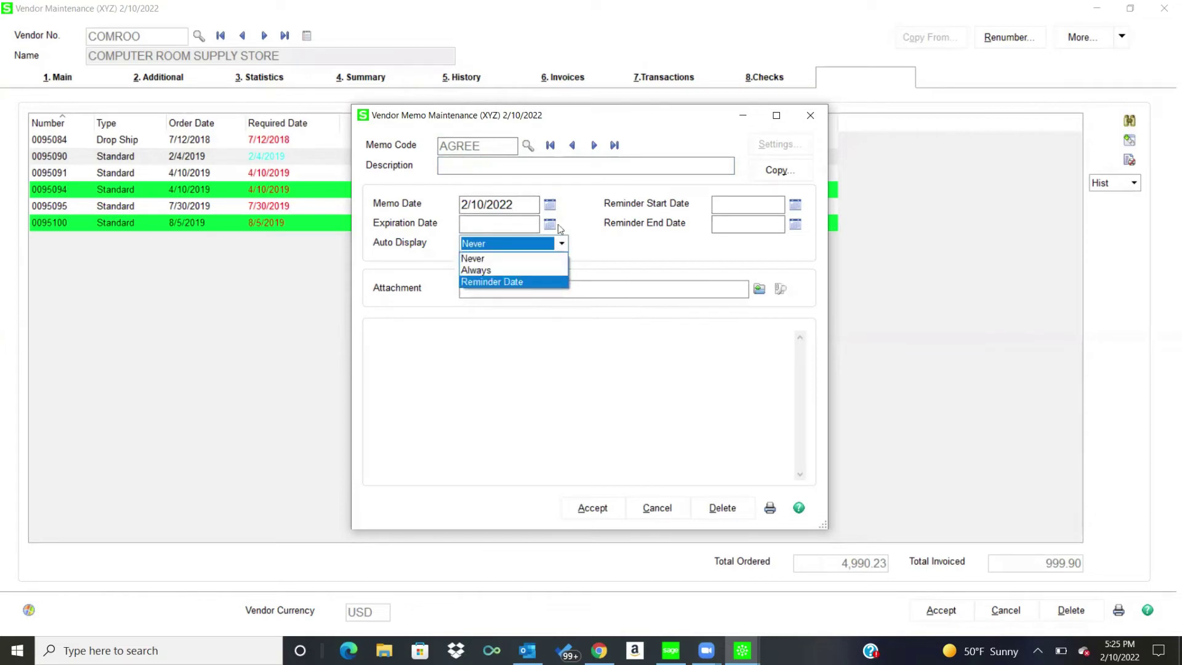
{"action": "left_click", "coordinate": [808, 117]}
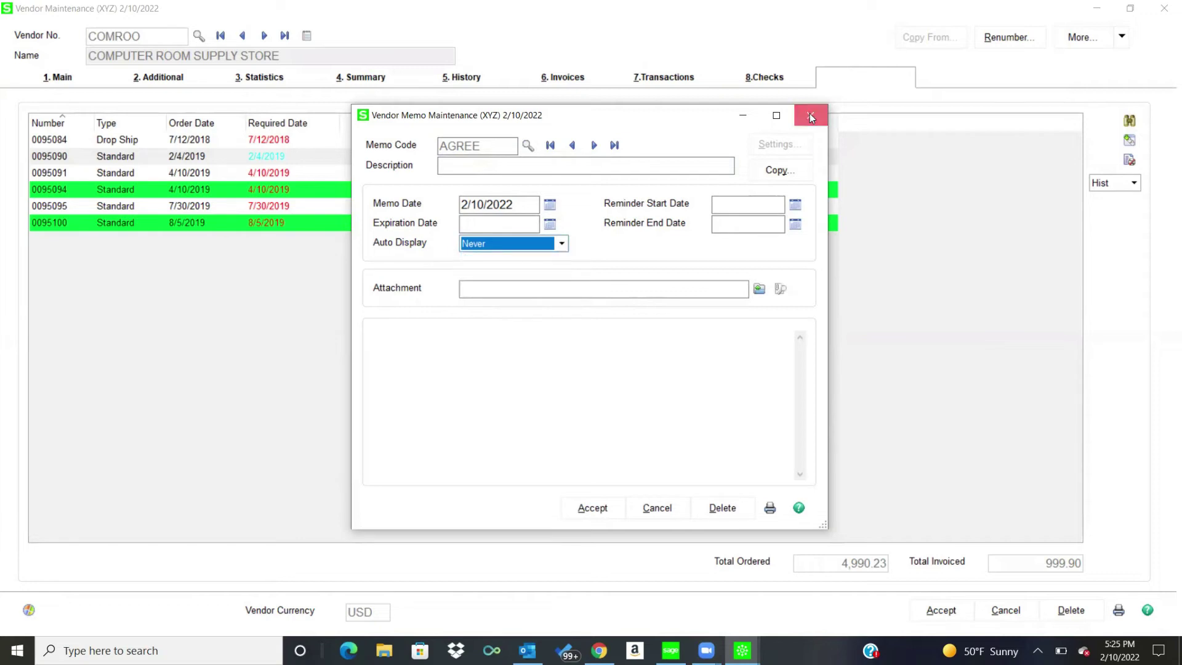
{"action": "left_click", "coordinate": [811, 116]}
{"action": "left_click", "coordinate": [585, 250]}
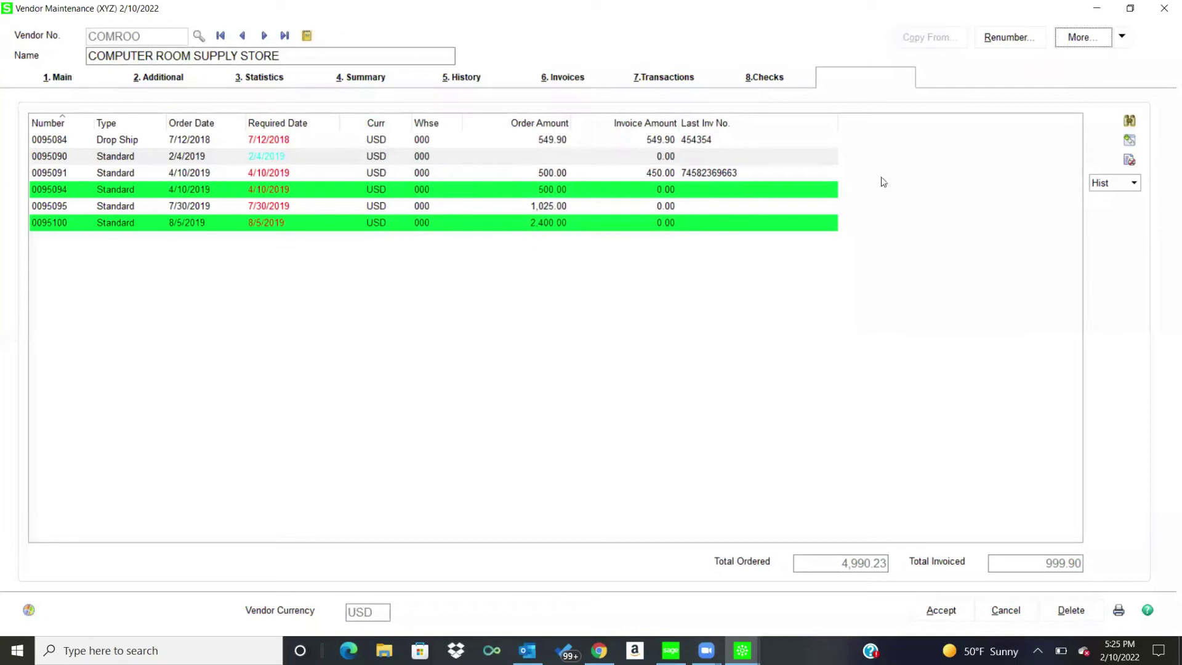
Step: Set aside the vendor windows and open A/P Invoice Data Entry from the main screen
{"action": "left_click", "coordinate": [1088, 15]}
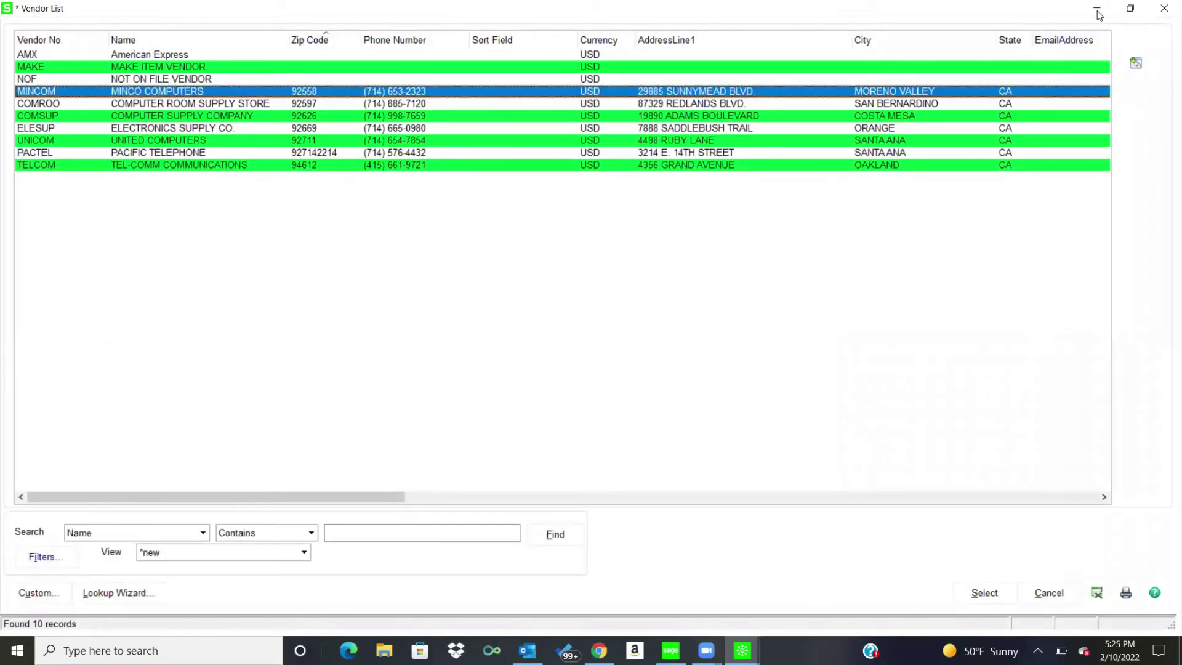
{"action": "left_click", "coordinate": [1097, 8]}
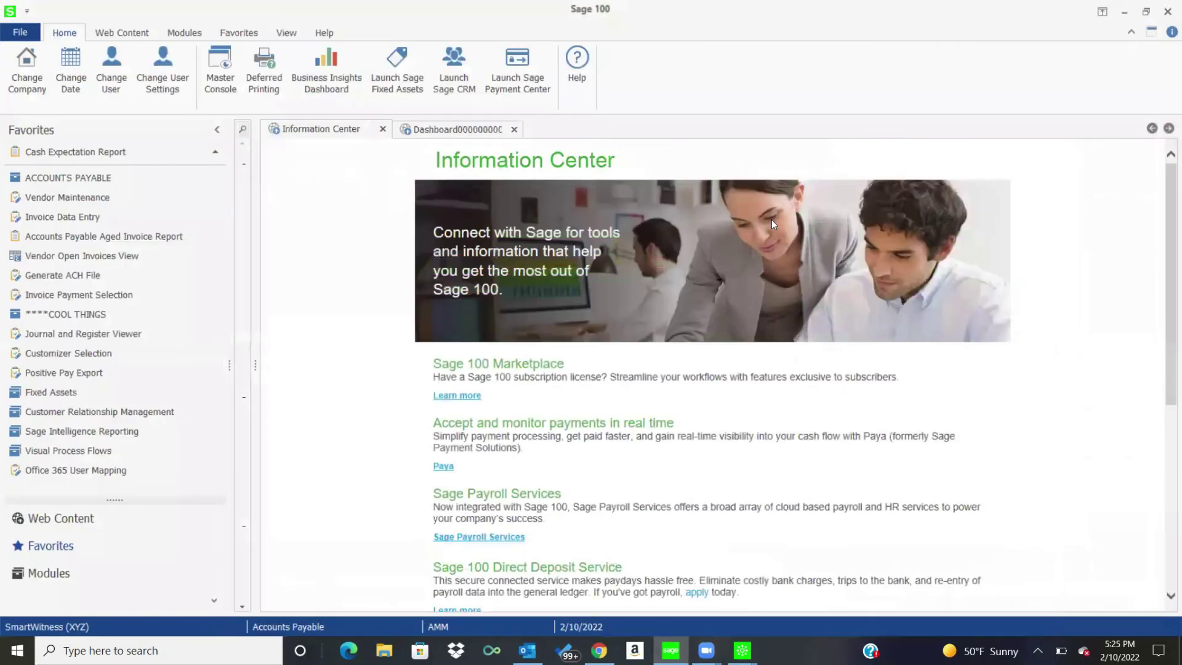
{"action": "left_click", "coordinate": [88, 219]}
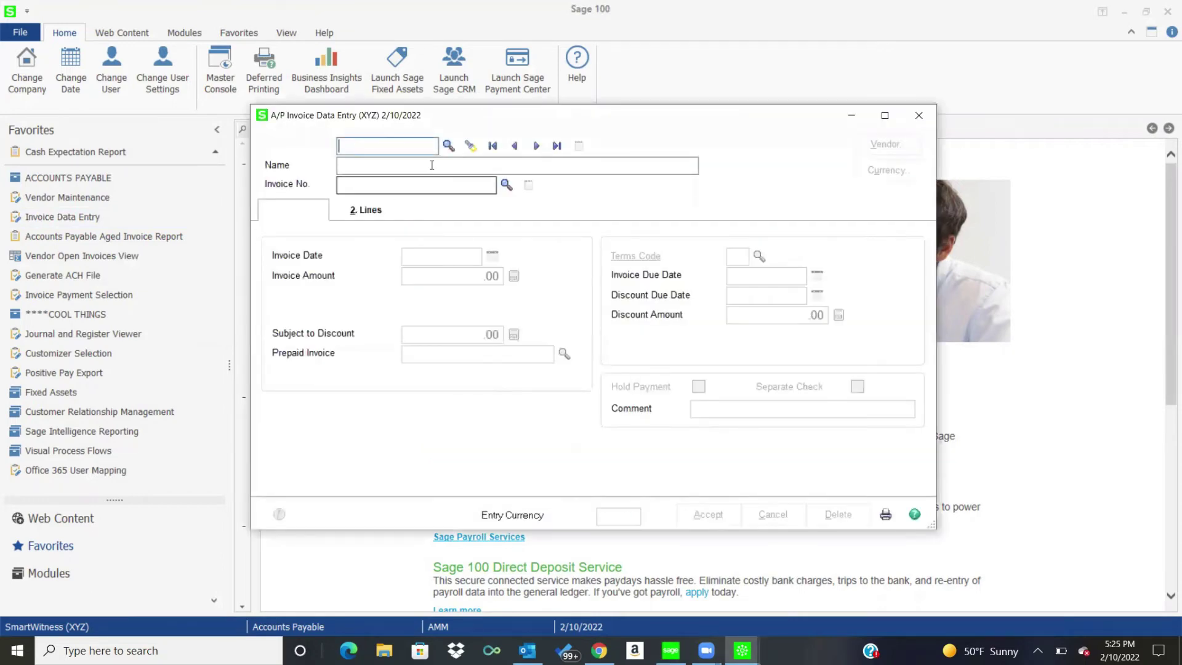
Step: Enter invoice 74885 for Computer Room Supply Store for 1,000.00 with comment 'paper'
{"action": "left_click", "coordinate": [448, 145]}
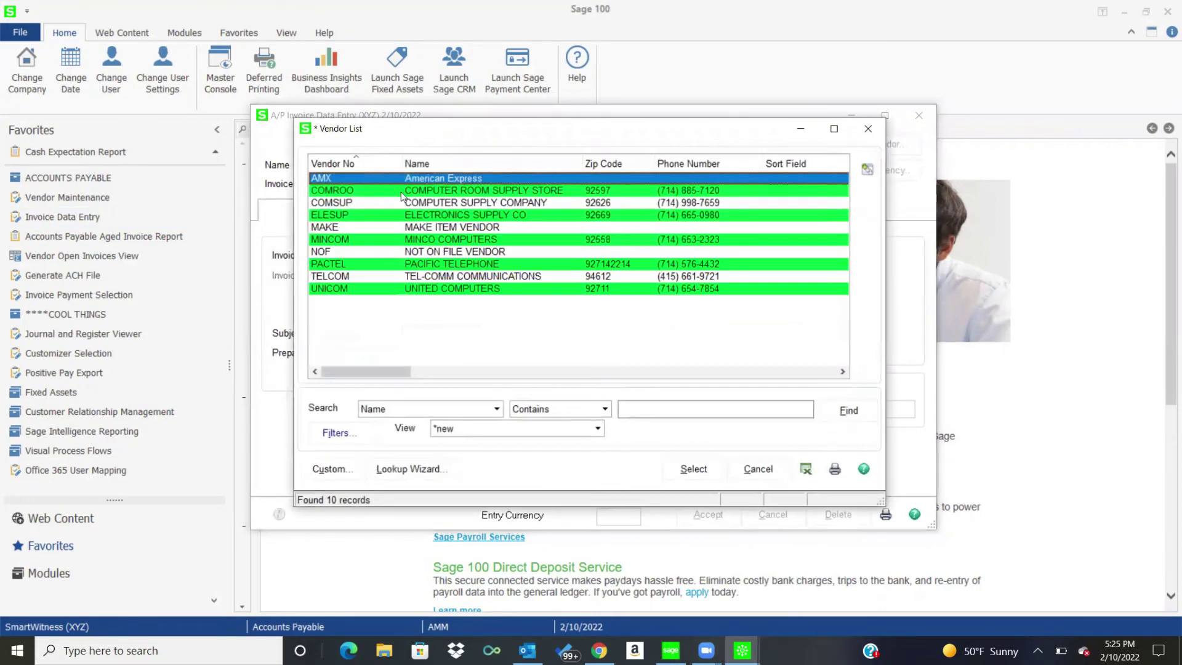
{"action": "double_click", "coordinate": [401, 191]}
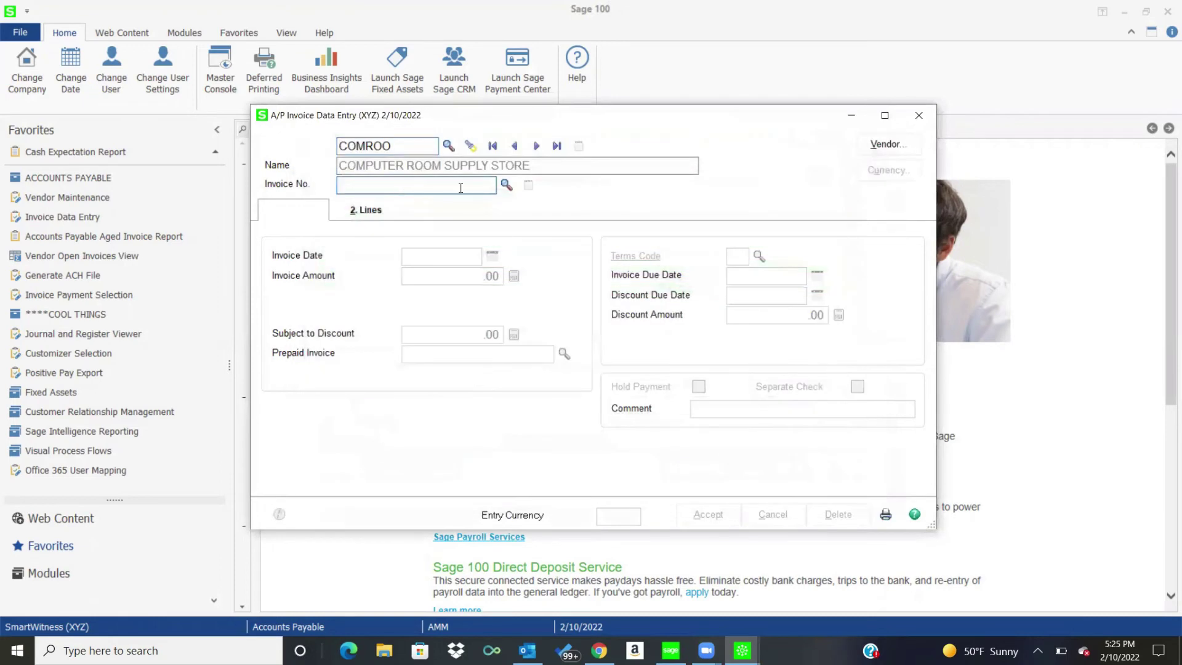
{"action": "type", "text": "74885"}
{"action": "key", "text": "Tab"}
{"action": "key", "text": "Tab"}
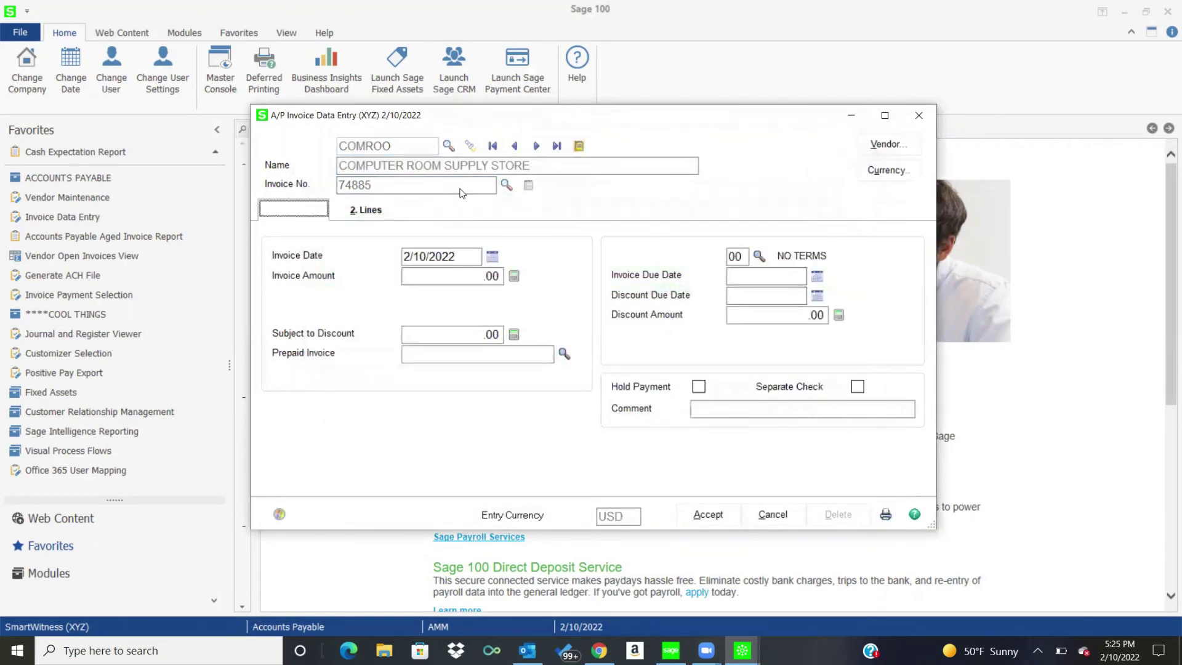
{"action": "type", "text": "1000"}
{"action": "key", "text": "Tab"}
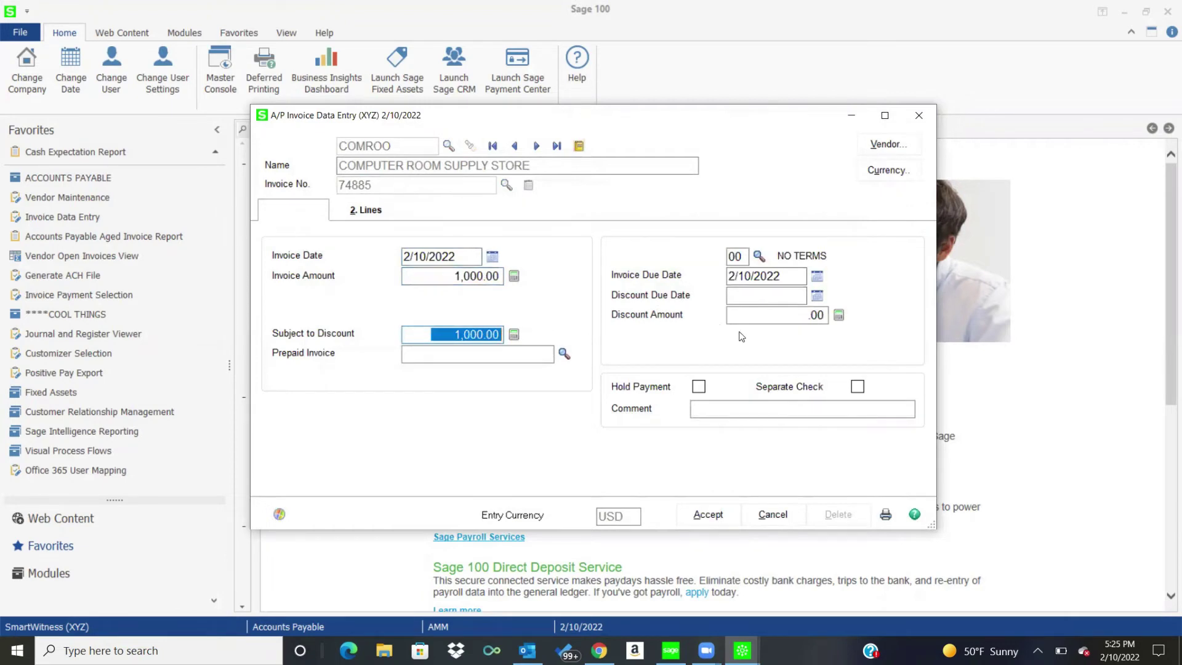
{"action": "left_click", "coordinate": [709, 408]}
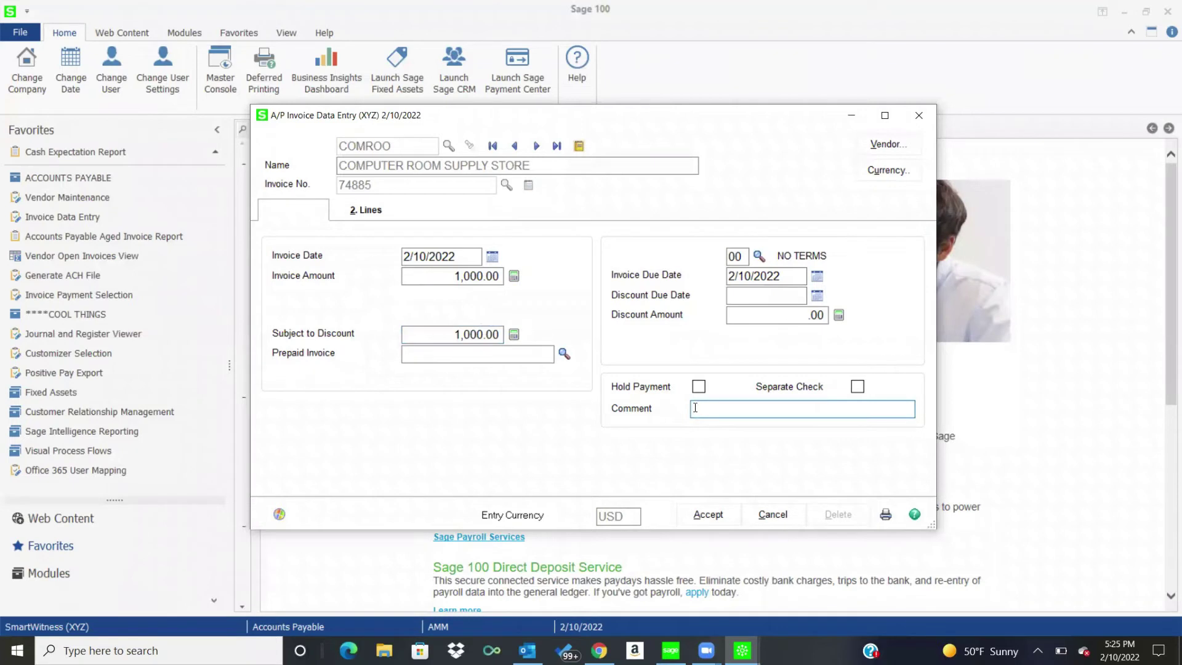
{"action": "type", "text": "paper"}
Step: Add a distribution line to G/L 565-000-300 Miscellaneous Expense for 500.00
{"action": "left_click", "coordinate": [381, 214]}
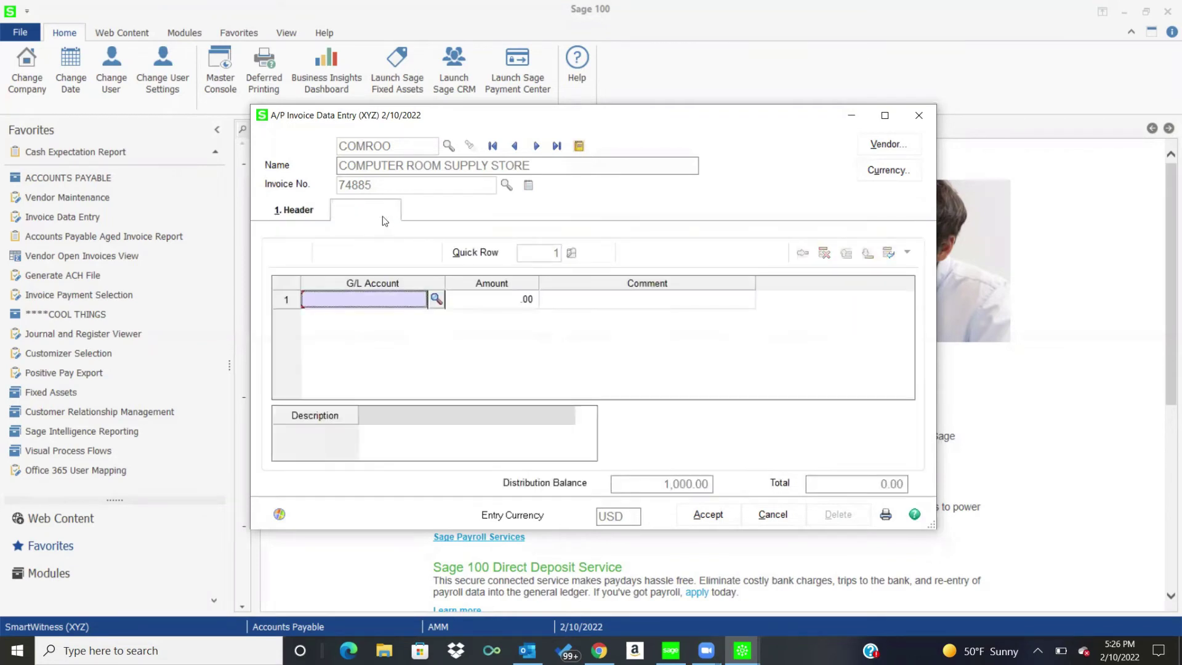
{"action": "left_click", "coordinate": [435, 299]}
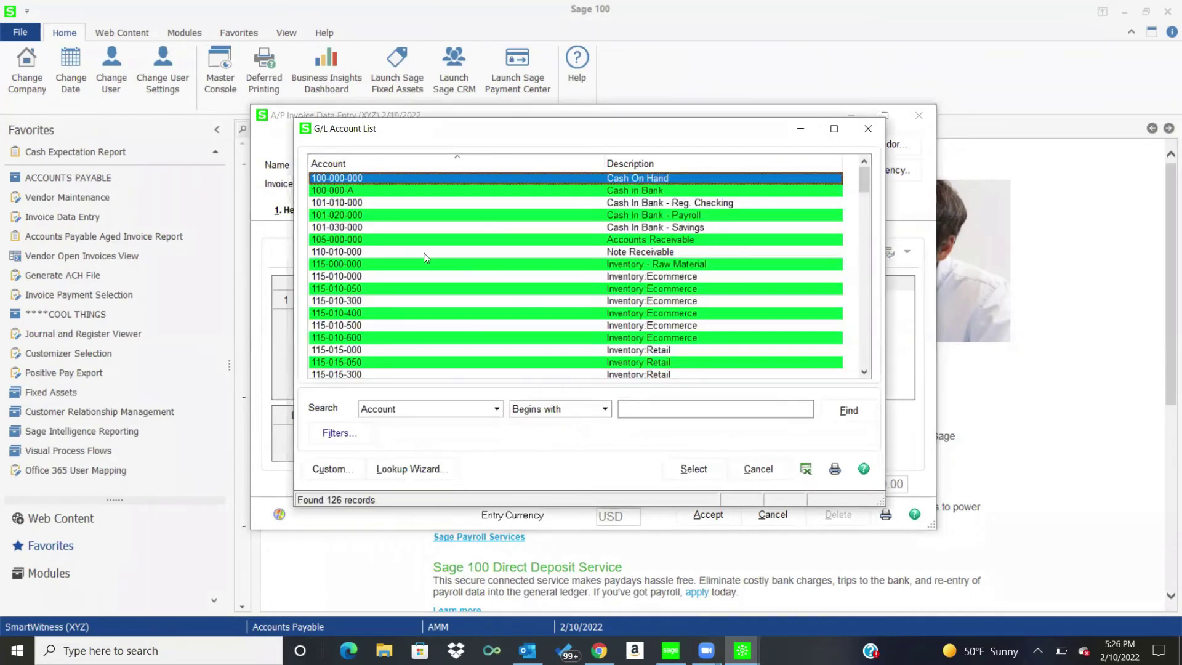
{"action": "scroll", "coordinate": [424, 257], "scroll_direction": "down", "scroll_amount": 15}
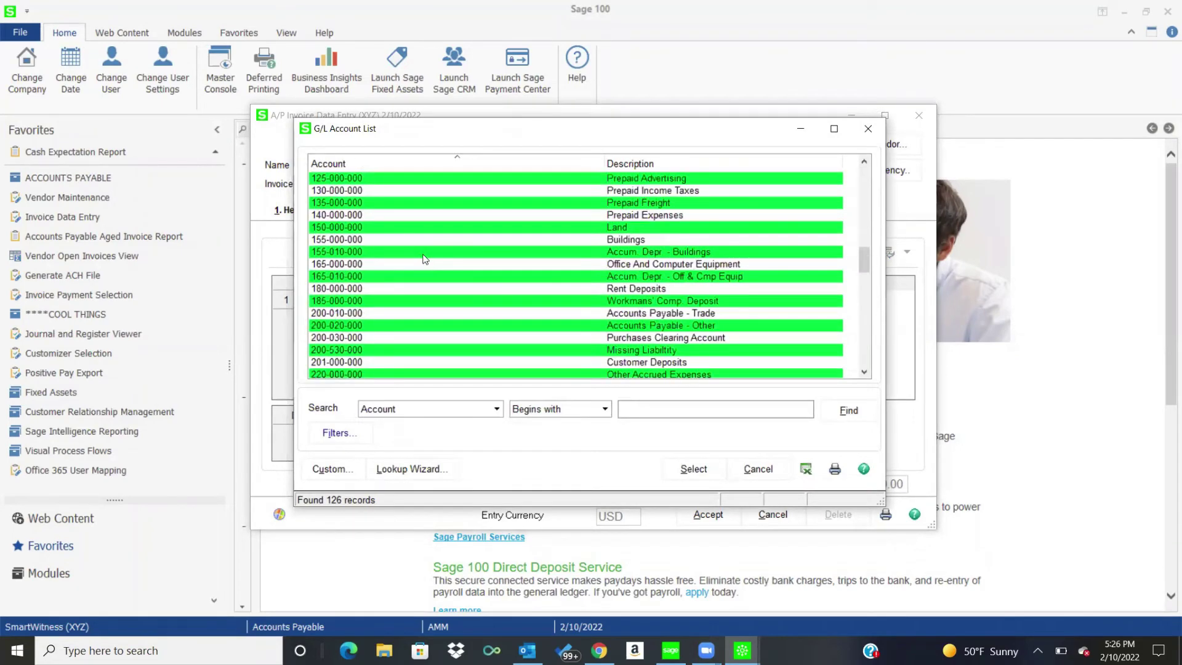
{"action": "scroll", "coordinate": [423, 258], "scroll_direction": "down", "scroll_amount": 10}
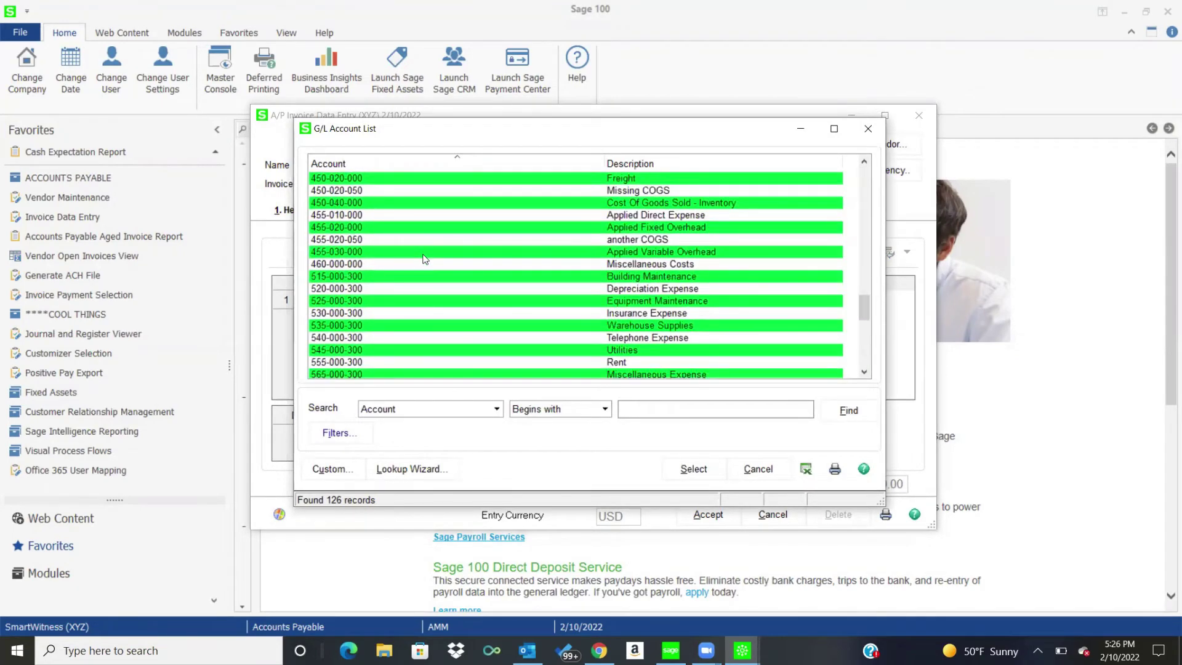
{"action": "scroll", "coordinate": [423, 265], "scroll_direction": "down", "scroll_amount": 2}
{"action": "double_click", "coordinate": [421, 300]}
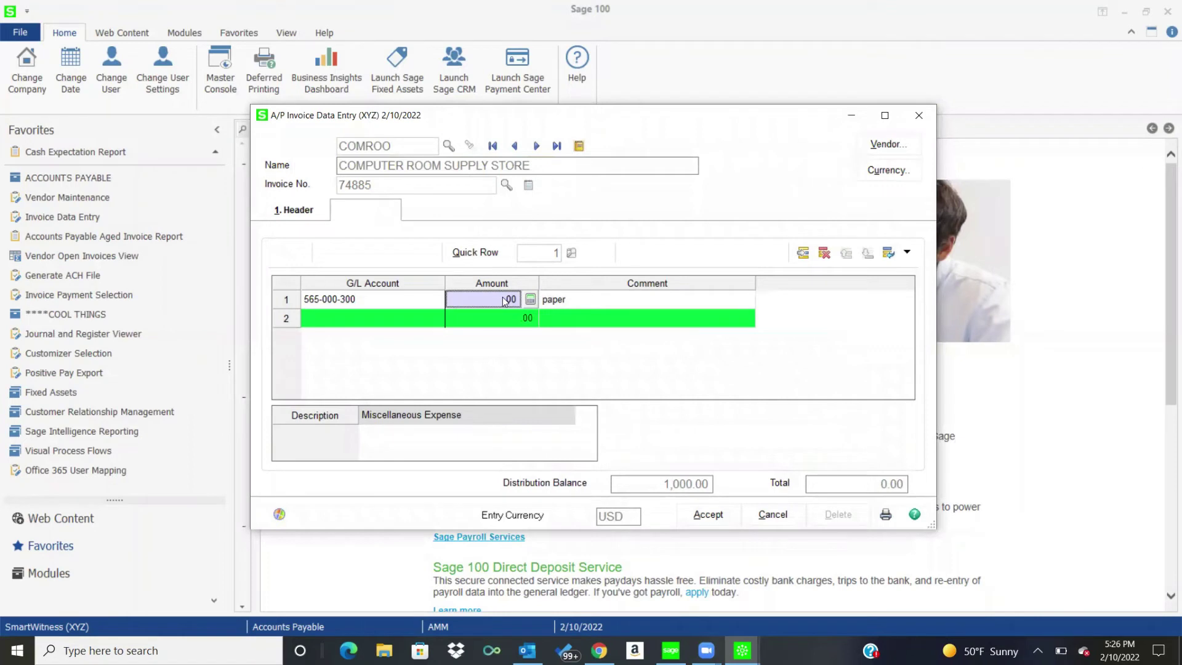
{"action": "type", "text": "500"}
{"action": "key", "text": "Tab"}
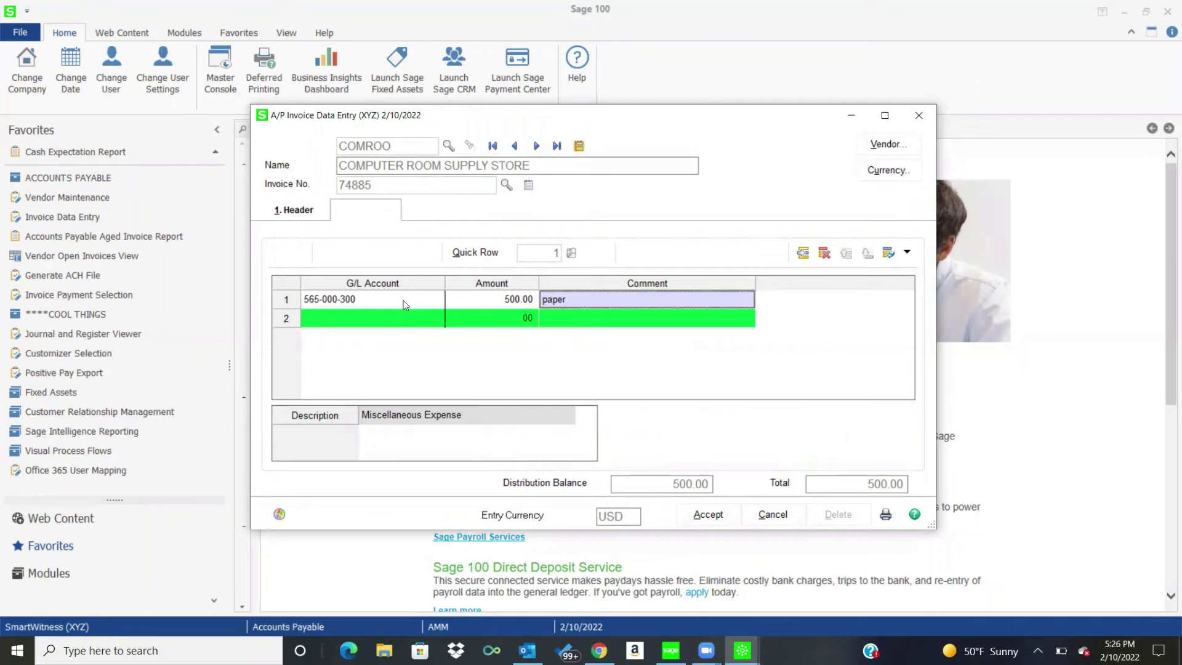
Step: Accept the out-of-balance invoice, agree to delete it, and close Invoice Data Entry
{"action": "left_click", "coordinate": [707, 515]}
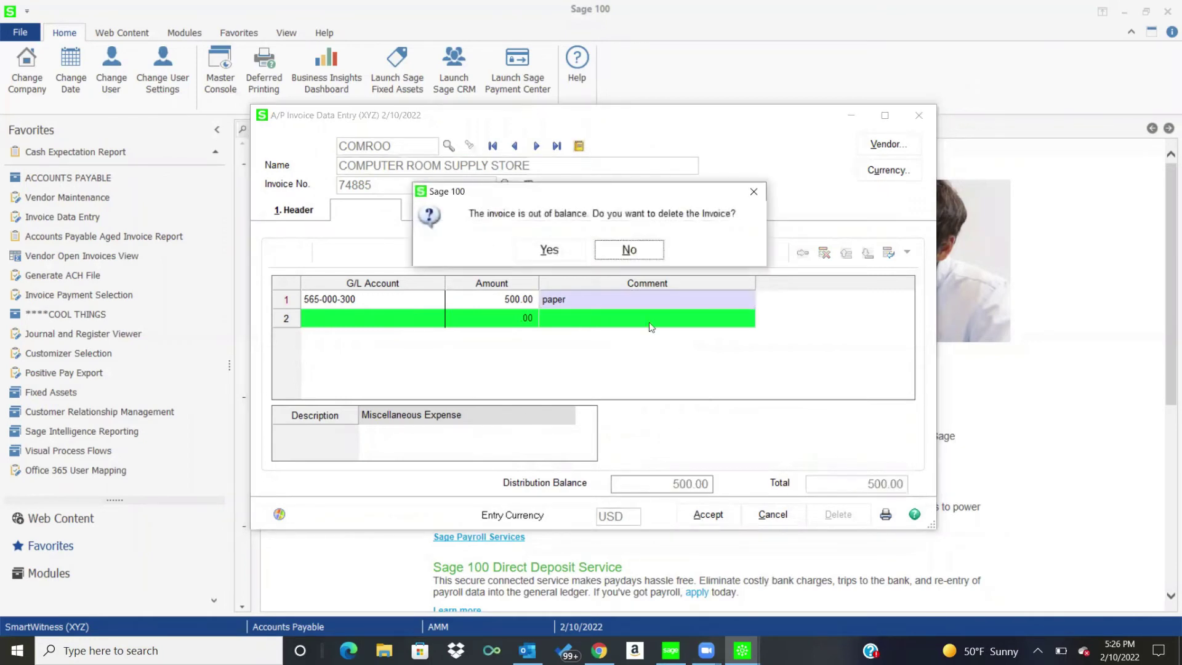
{"action": "left_click", "coordinate": [558, 251]}
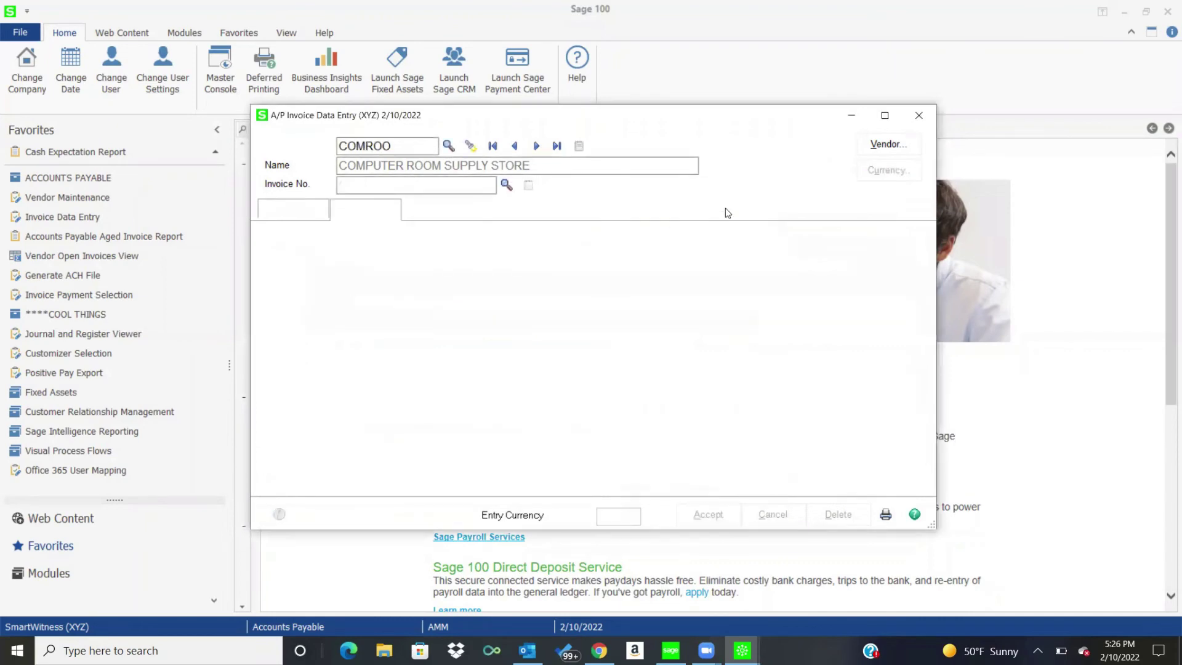
{"action": "left_click", "coordinate": [919, 117]}
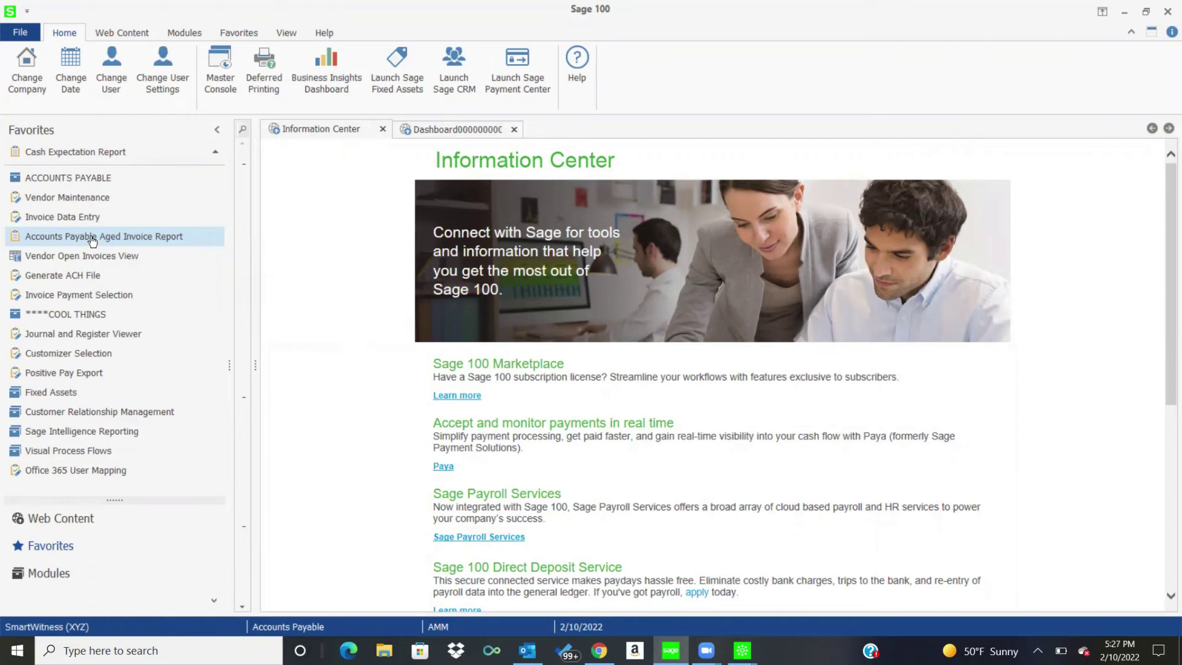
Step: Open the A/P Aged Invoice Report and save a new report setting named '30 DAYS'
{"action": "left_click", "coordinate": [185, 236]}
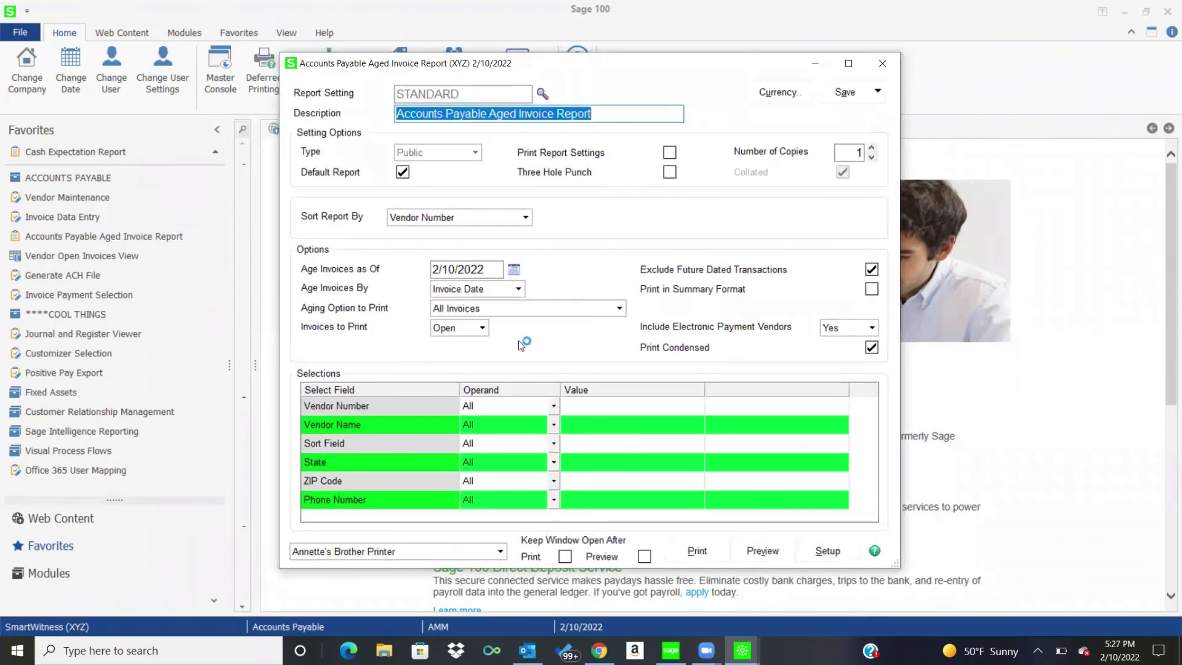
{"action": "left_click", "coordinate": [542, 96]}
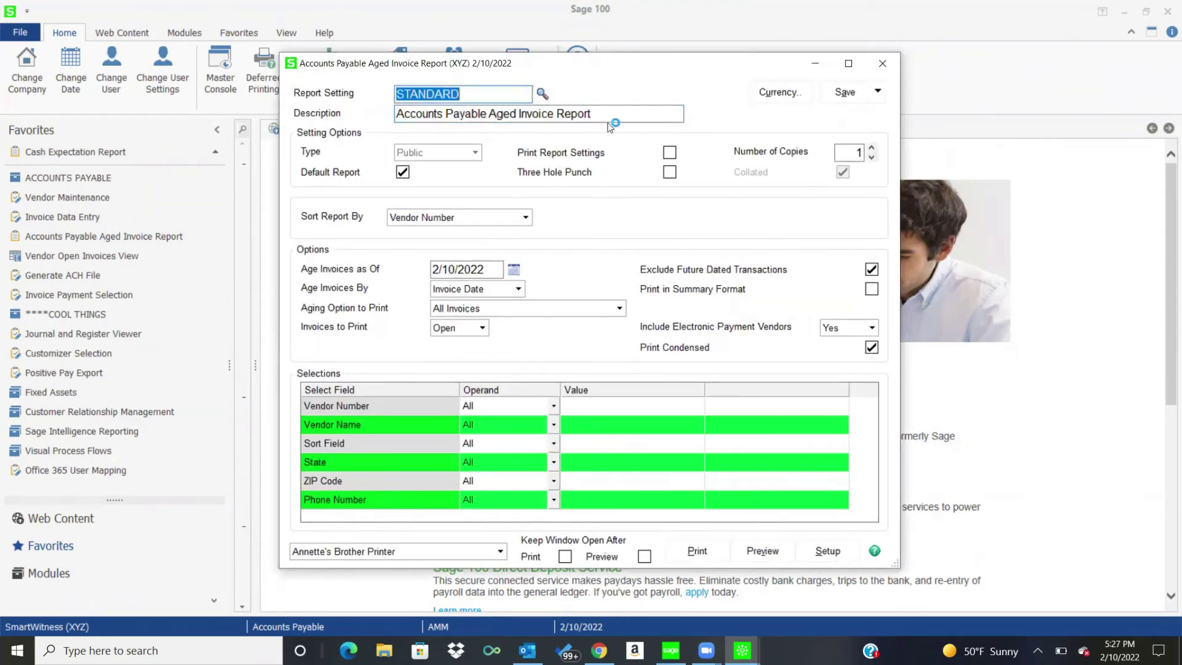
{"action": "left_click", "coordinate": [868, 130]}
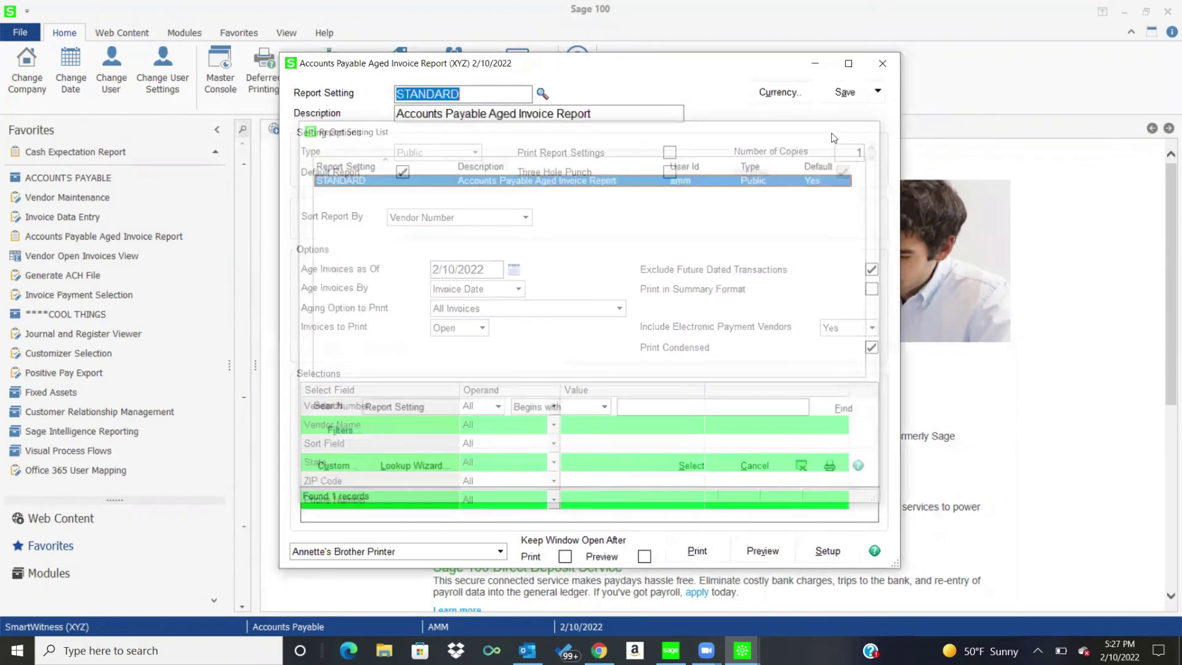
{"action": "left_click", "coordinate": [878, 92]}
{"action": "left_click", "coordinate": [862, 126]}
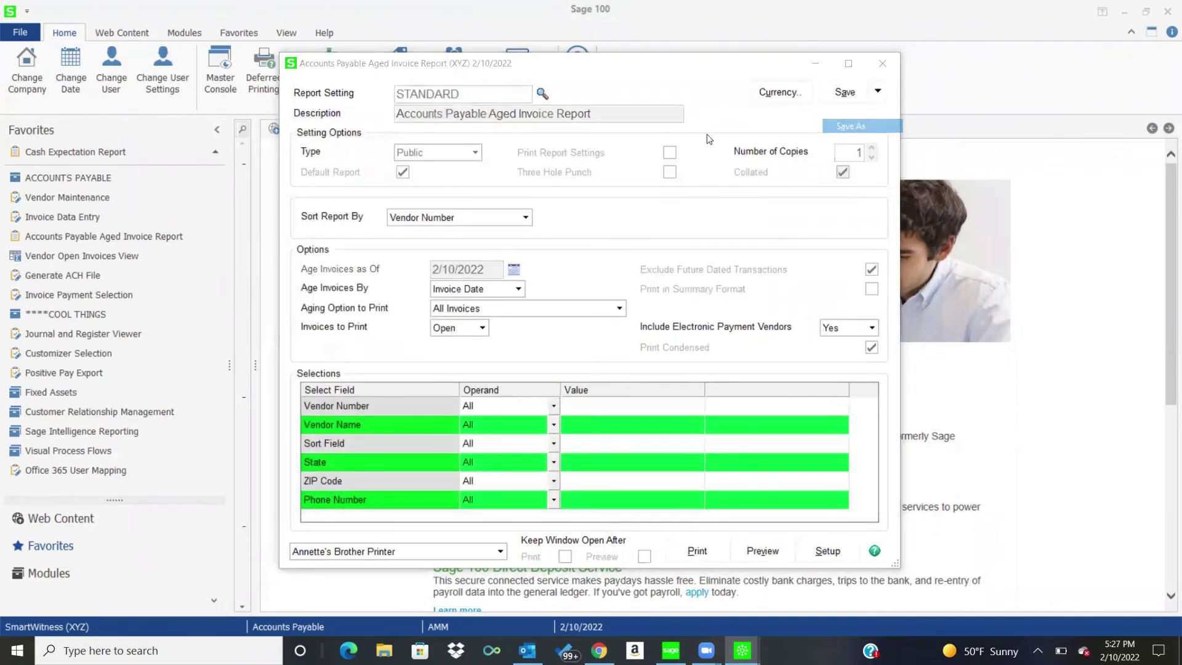
{"action": "type", "text": "30 D"}
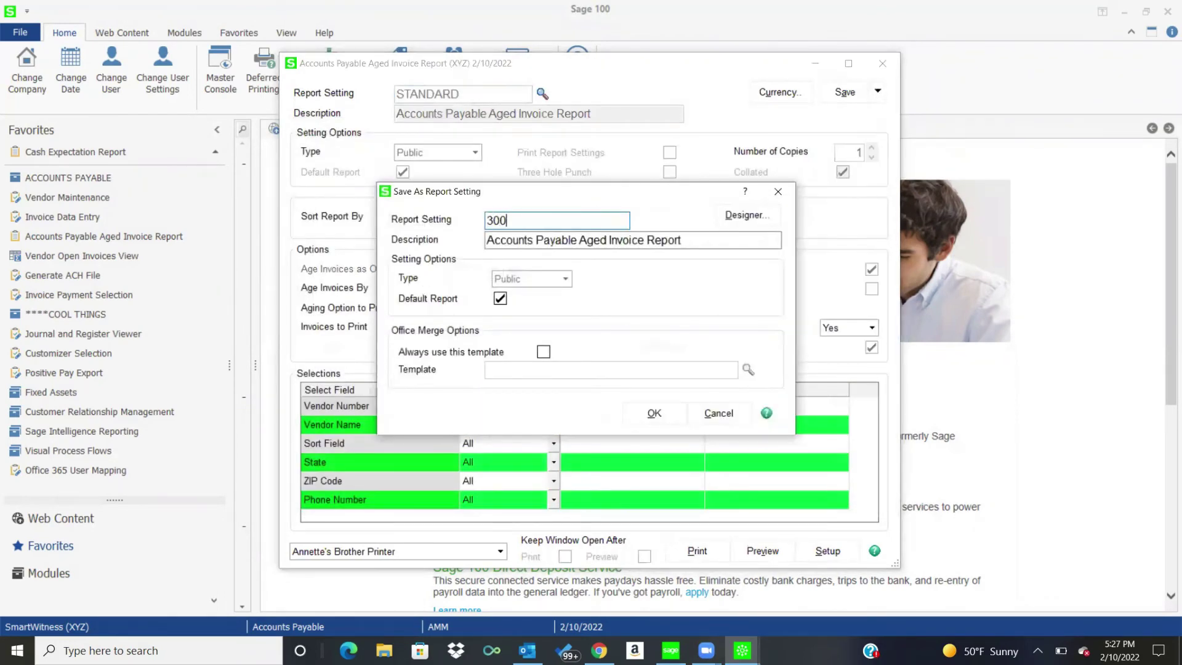
{"action": "type", "text": "AYS"}
{"action": "left_click", "coordinate": [654, 413]}
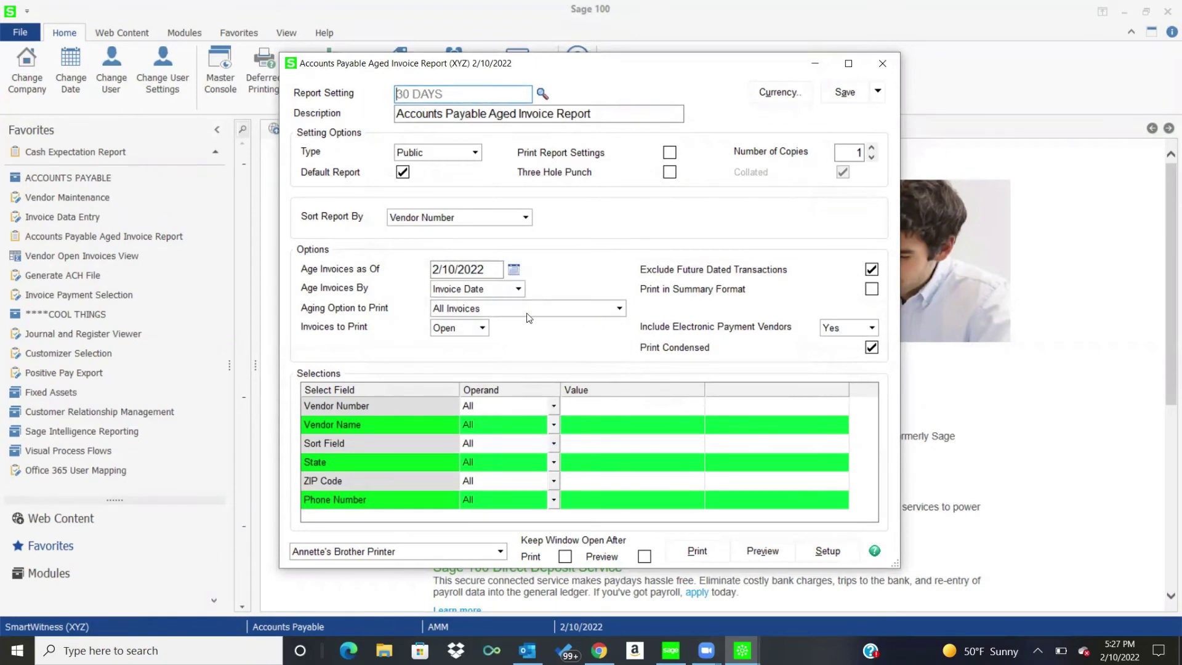
Step: Set aging to Only Invoices 30 Days and Over, save, verify the setting list, and close
{"action": "left_click", "coordinate": [620, 310]}
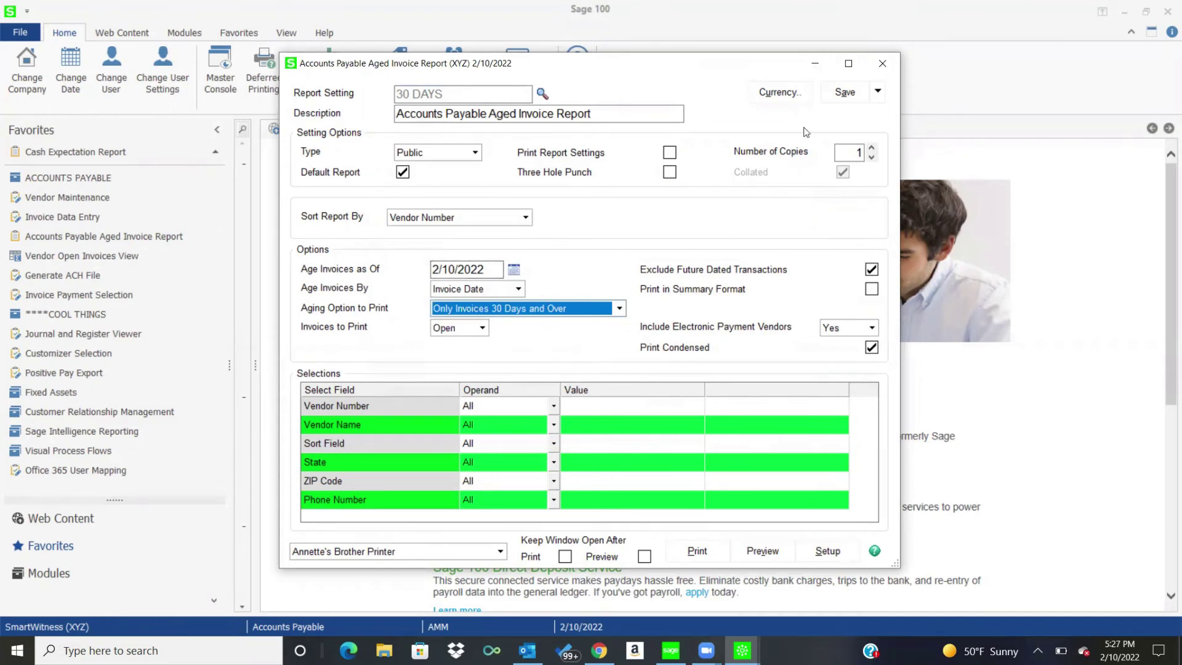
{"action": "left_click", "coordinate": [844, 92]}
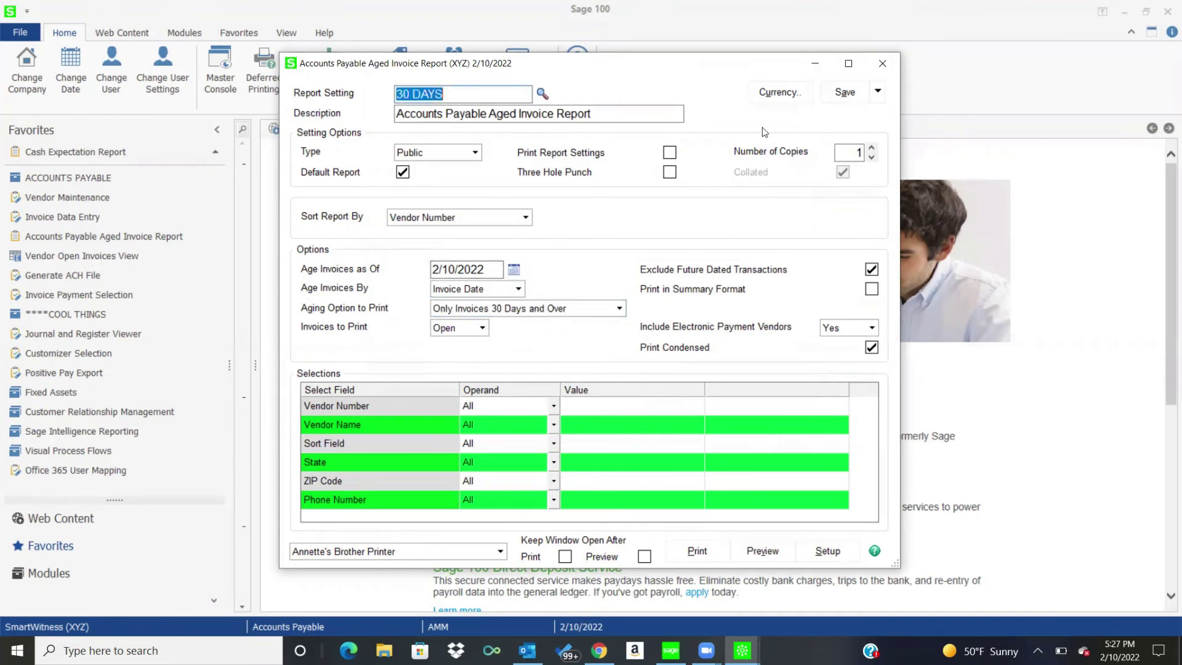
{"action": "left_click", "coordinate": [542, 95]}
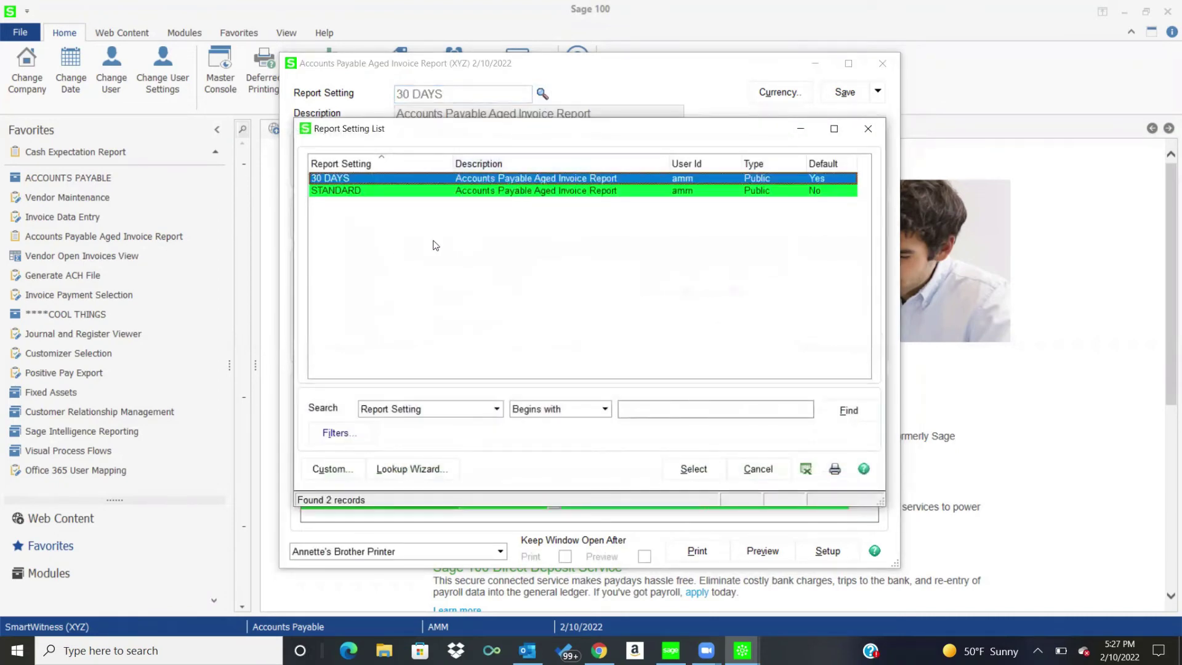
{"action": "left_click", "coordinate": [867, 131]}
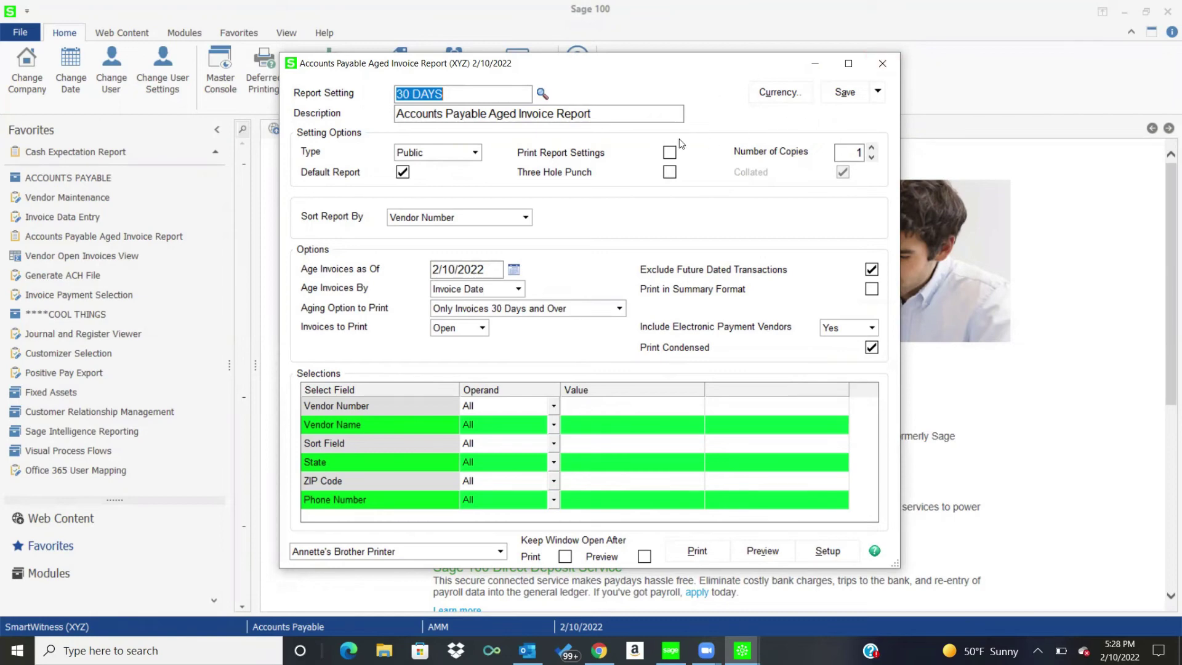
{"action": "left_click", "coordinate": [882, 64]}
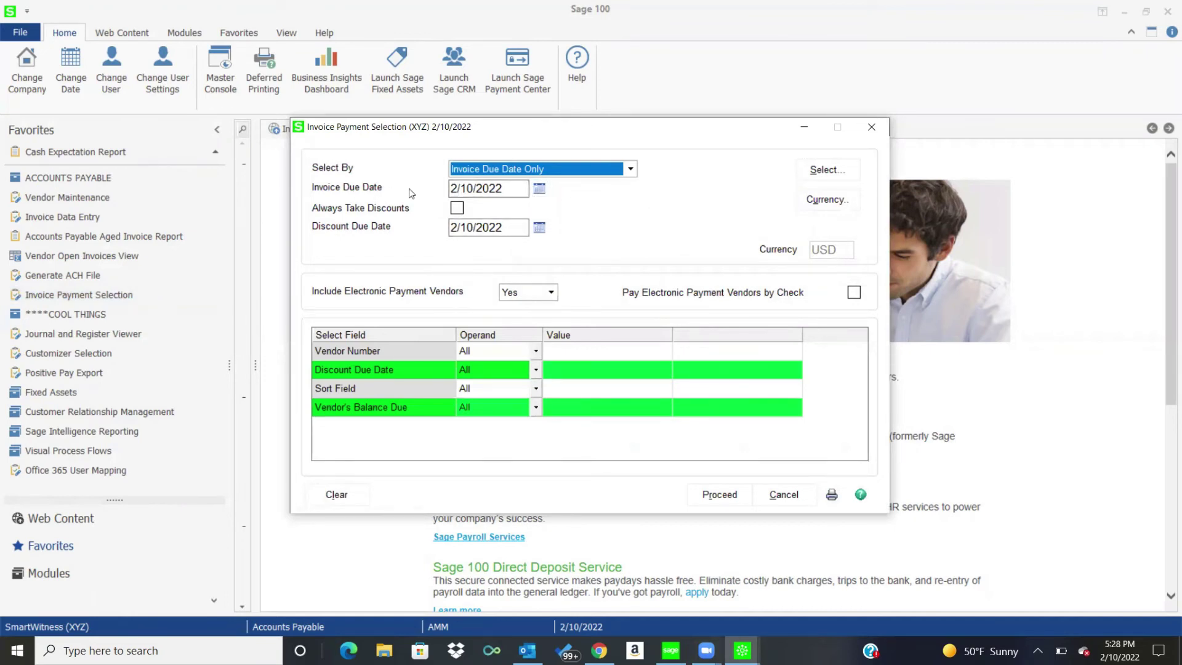
Step: Select then unselect all invoices, close the payment selection windows, and open Vendor Open Invoices
{"action": "left_click", "coordinate": [814, 179]}
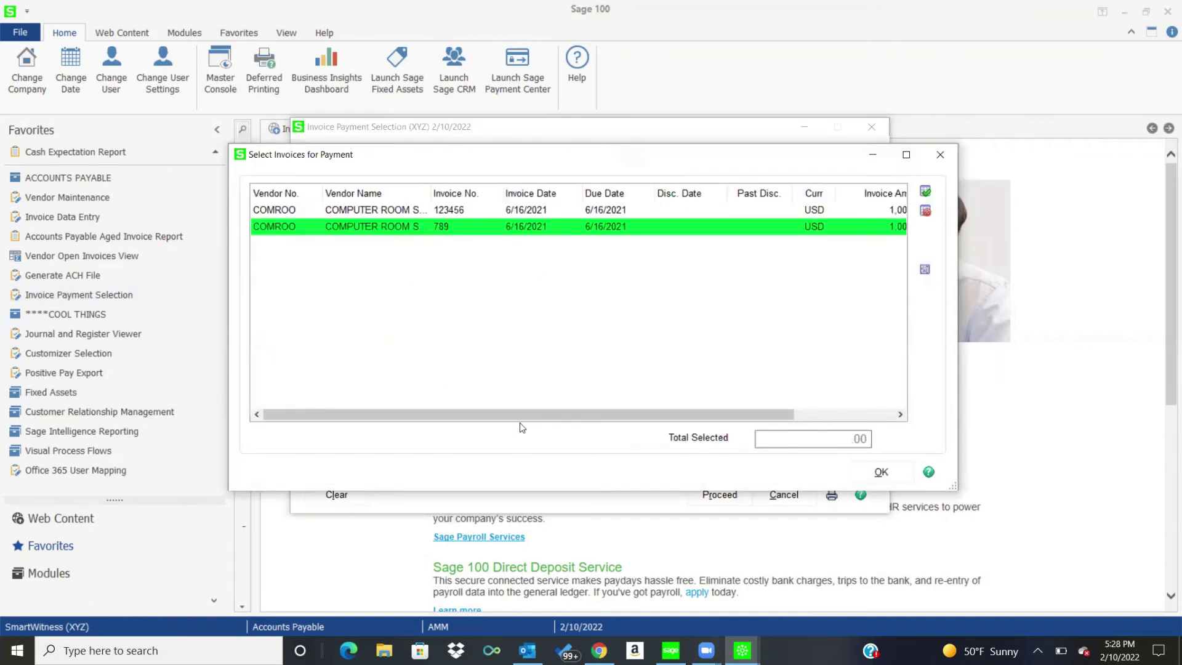
{"action": "left_click", "coordinate": [923, 194]}
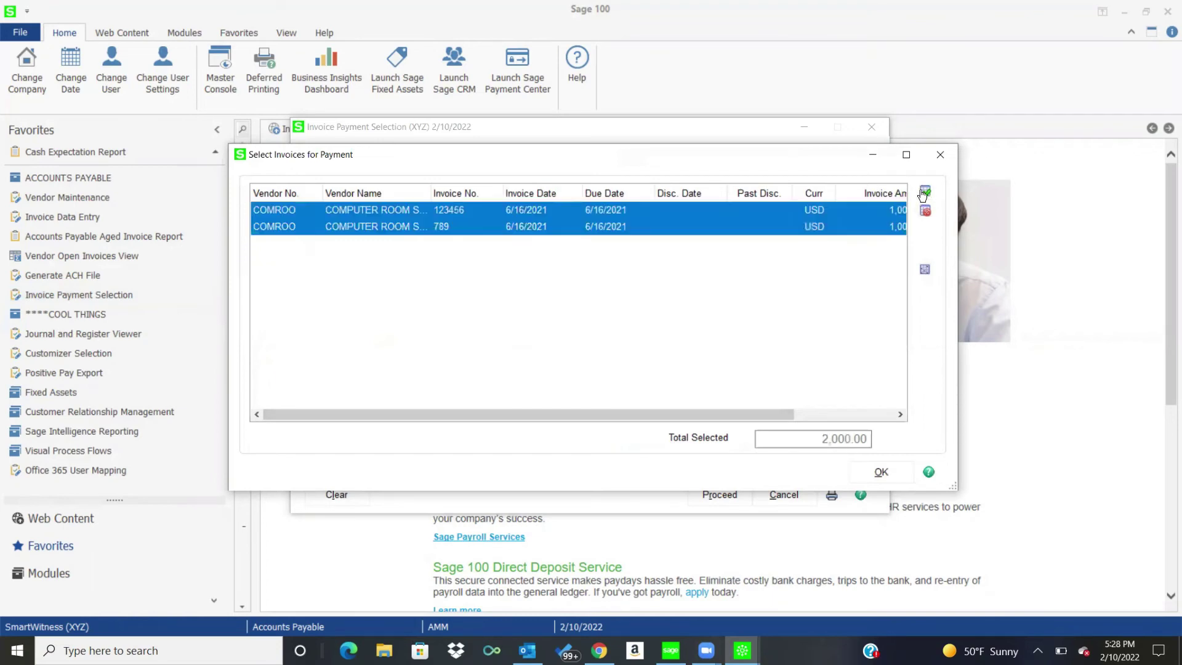
{"action": "left_click", "coordinate": [917, 215]}
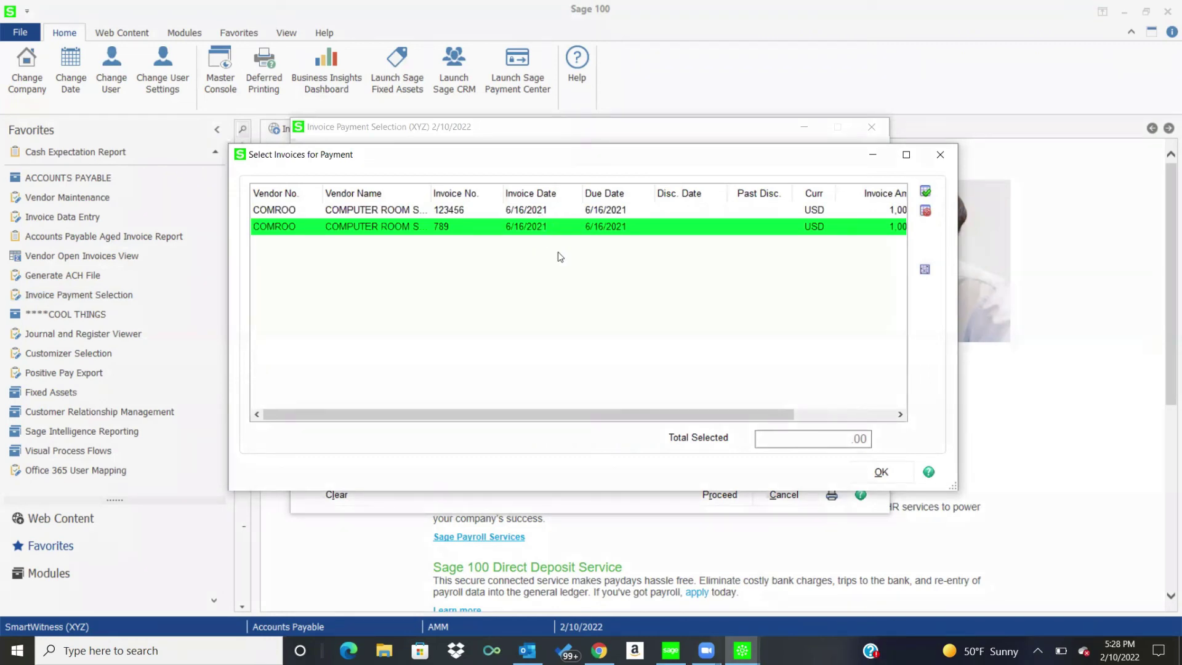
{"action": "left_click", "coordinate": [941, 155]}
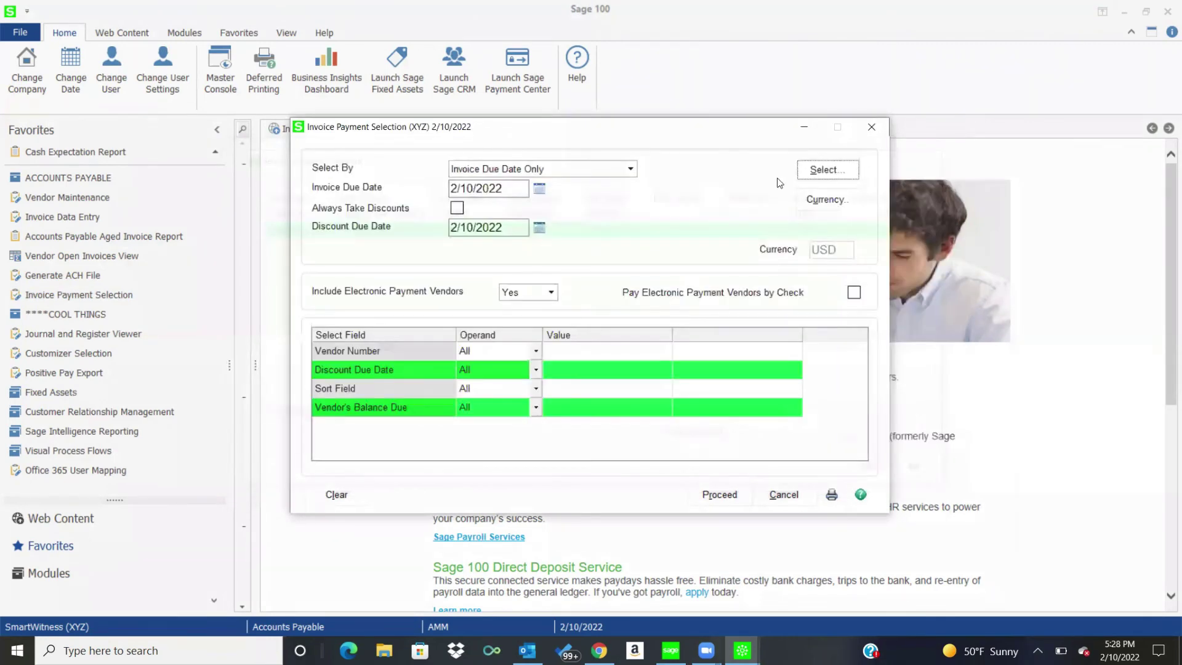
{"action": "left_click", "coordinate": [871, 127]}
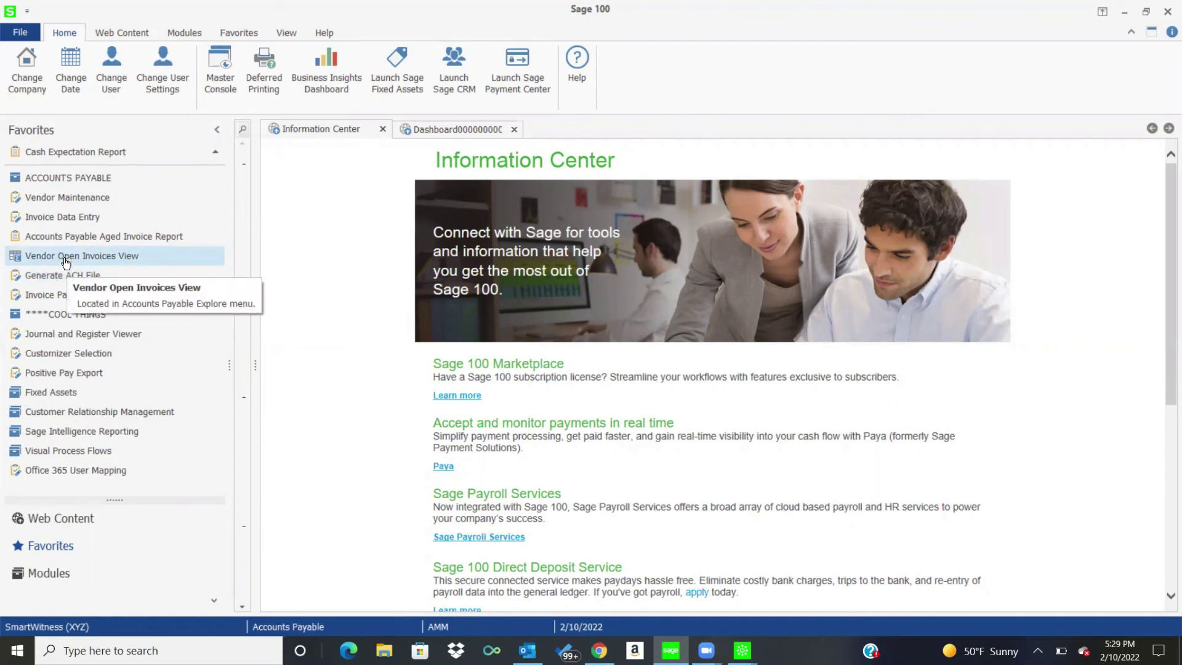
{"action": "left_click", "coordinate": [66, 261]}
Step: Group the open invoices grid by vendor Name
{"action": "left_click", "coordinate": [407, 237]}
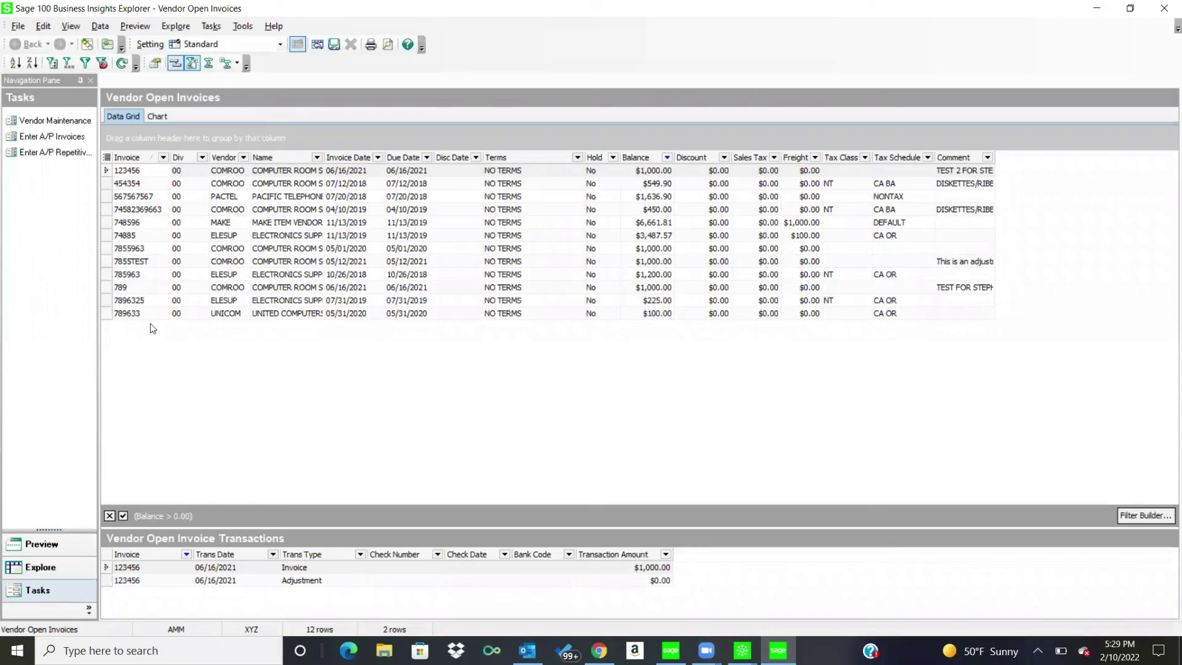
{"action": "left_click", "coordinate": [278, 157]}
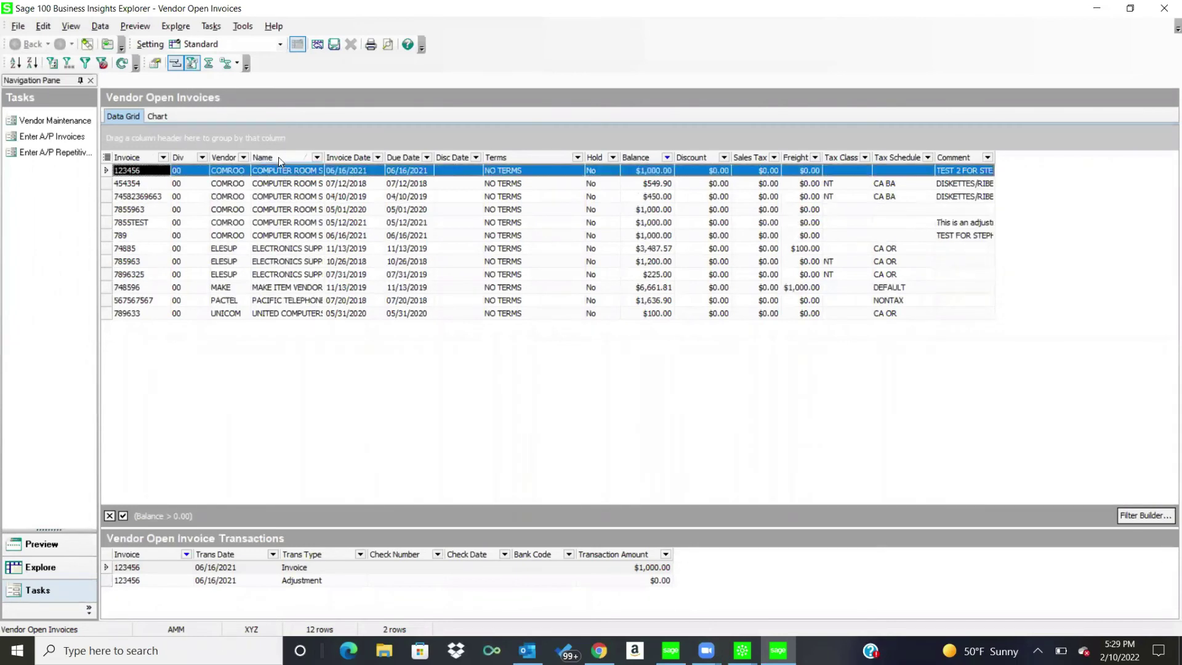
{"action": "left_click", "coordinate": [542, 160]}
{"action": "left_click_drag", "start_coordinate": [271, 158], "coordinate": [151, 150]}
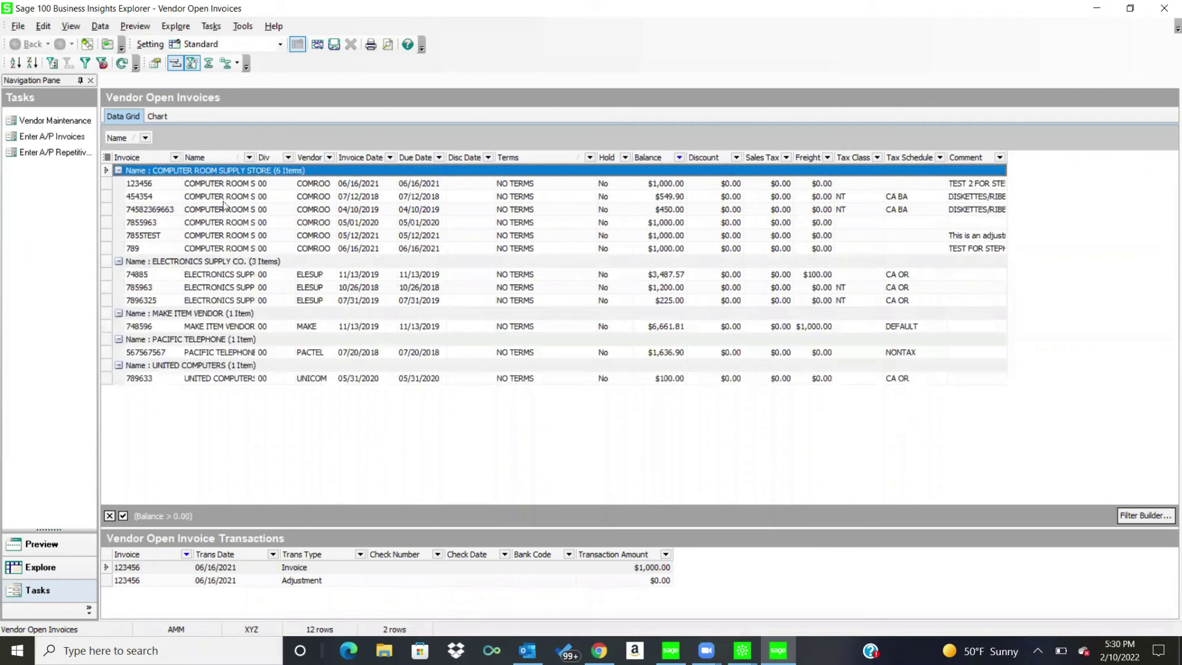
Step: Add a group summary footer showing the Balance sum for each vendor
{"action": "left_click", "coordinate": [648, 262]}
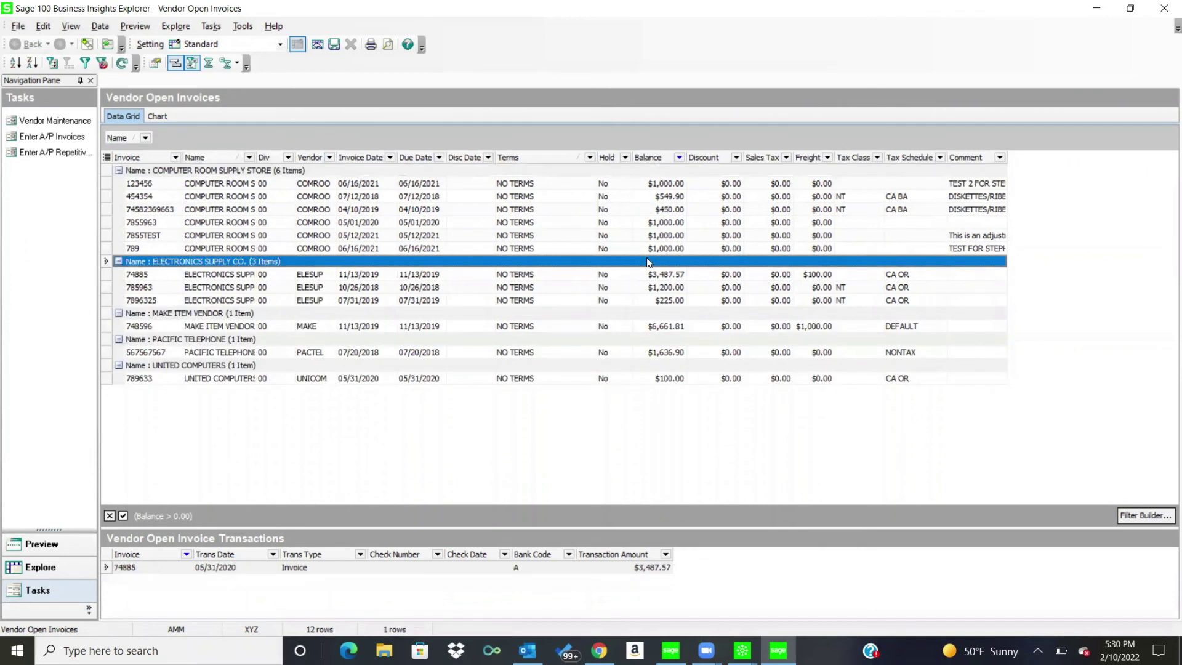
{"action": "right_click", "coordinate": [648, 262]}
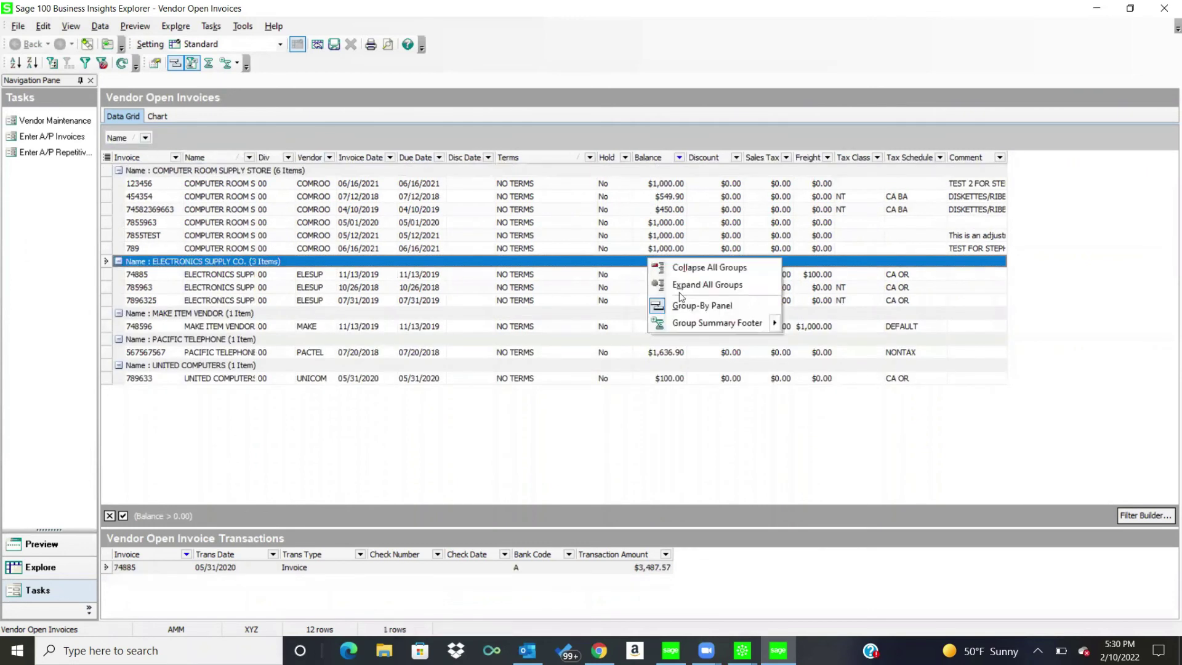
{"action": "left_click", "coordinate": [686, 327]}
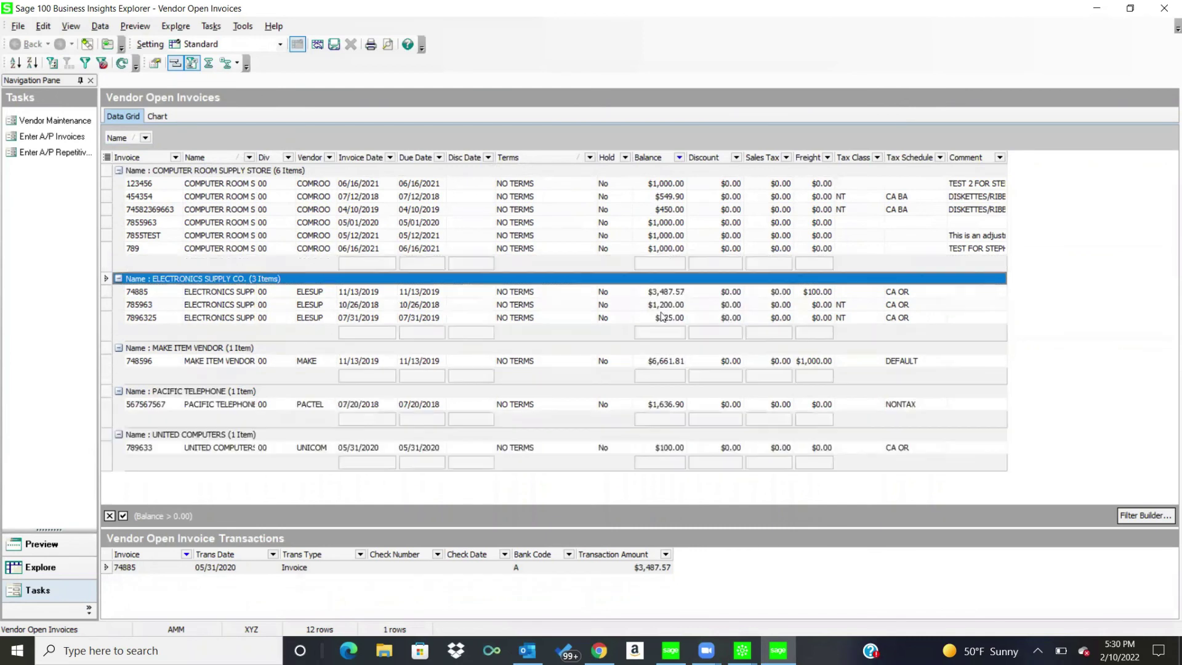
{"action": "right_click", "coordinate": [656, 273]}
{"action": "left_click", "coordinate": [684, 275]}
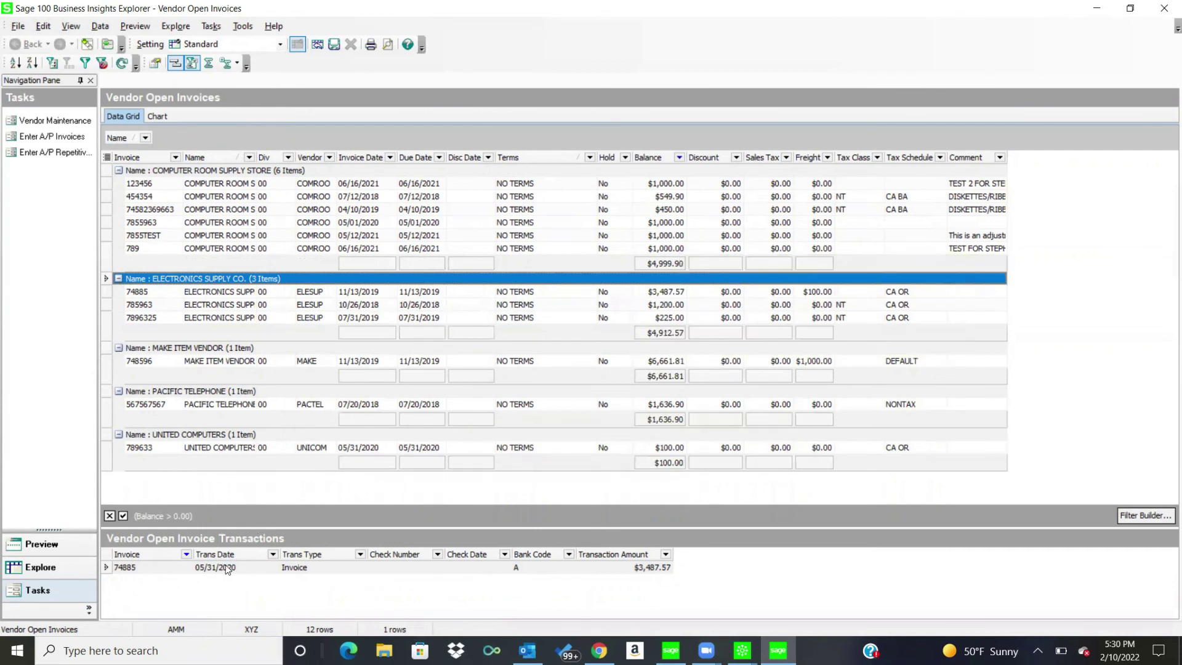
Step: Expand the transactions for invoices 7855963, 785963 and 7896325
{"action": "key", "text": "Up"}
{"action": "key", "text": "Up"}
{"action": "key", "text": "Up"}
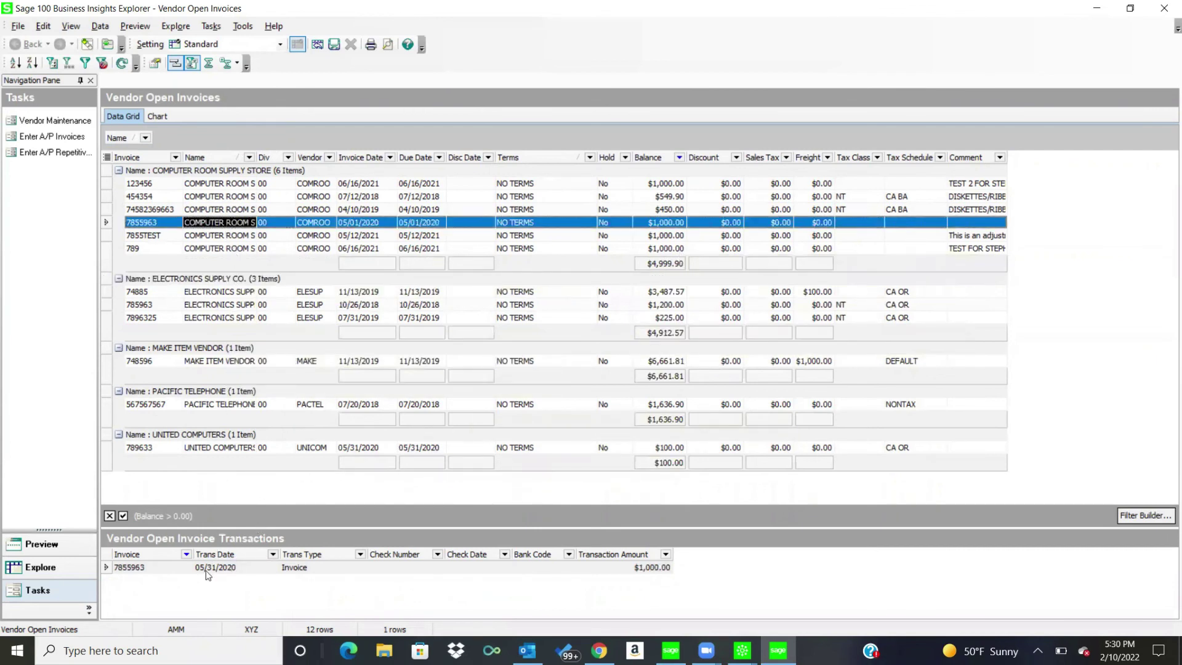
{"action": "left_click", "coordinate": [202, 306]}
{"action": "left_click", "coordinate": [205, 318]}
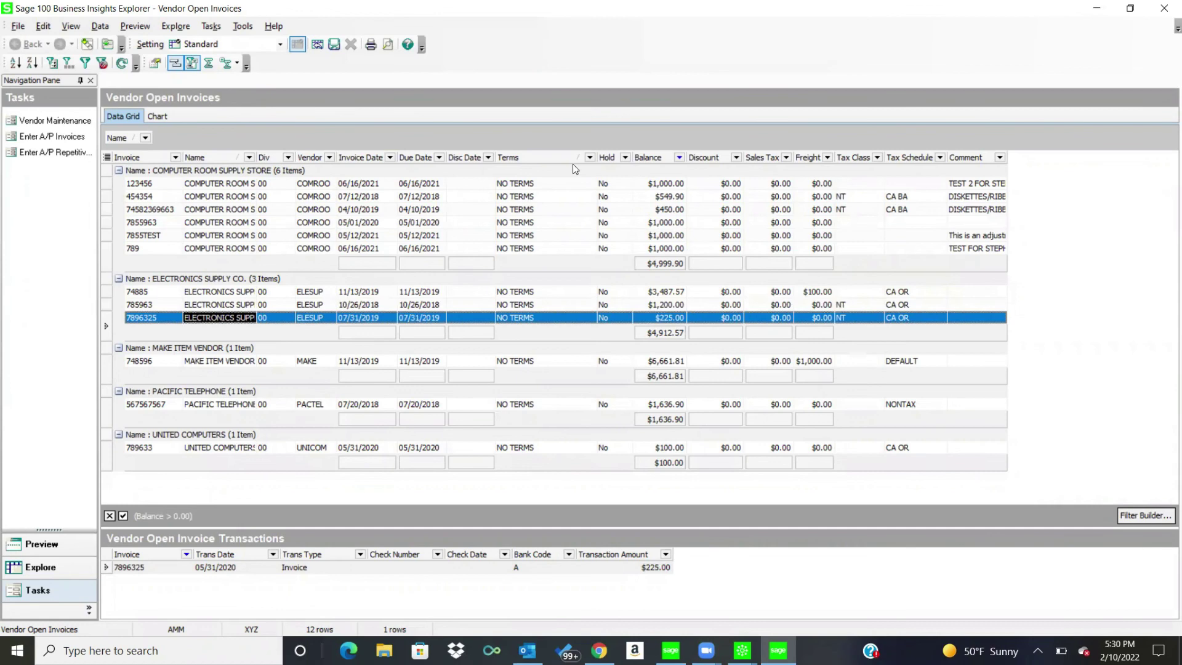
Step: Hide the Discount, Freight and Sales Tax columns in Column Settings and apply the change
{"action": "right_click", "coordinate": [555, 157]}
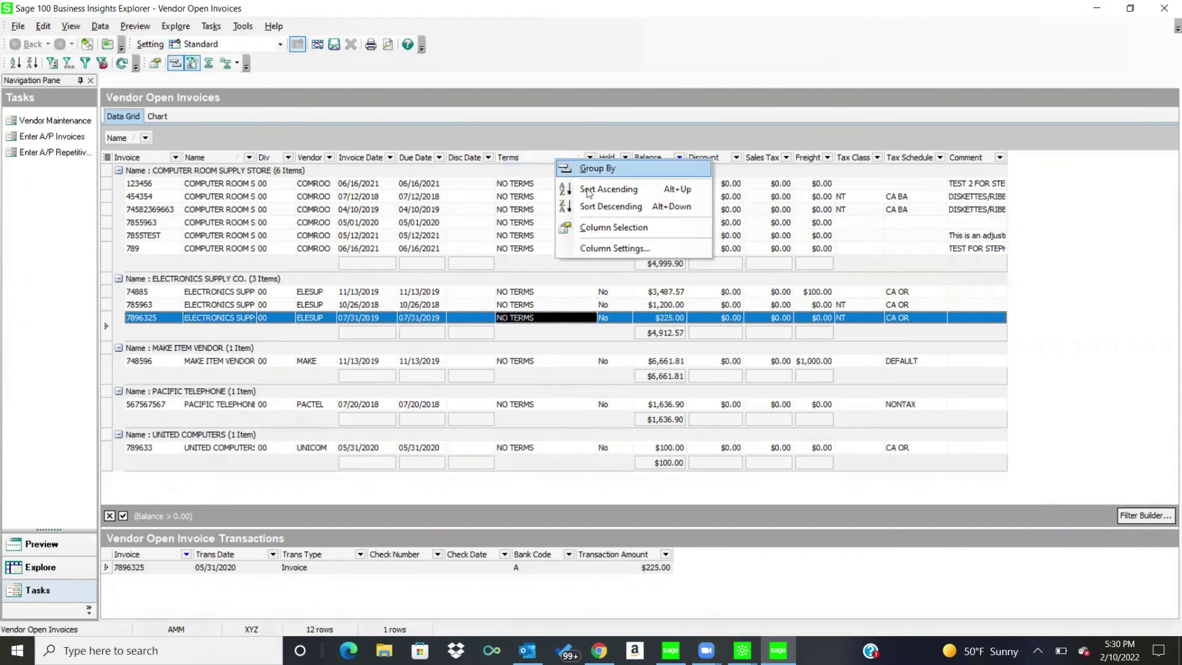
{"action": "left_click", "coordinate": [602, 246]}
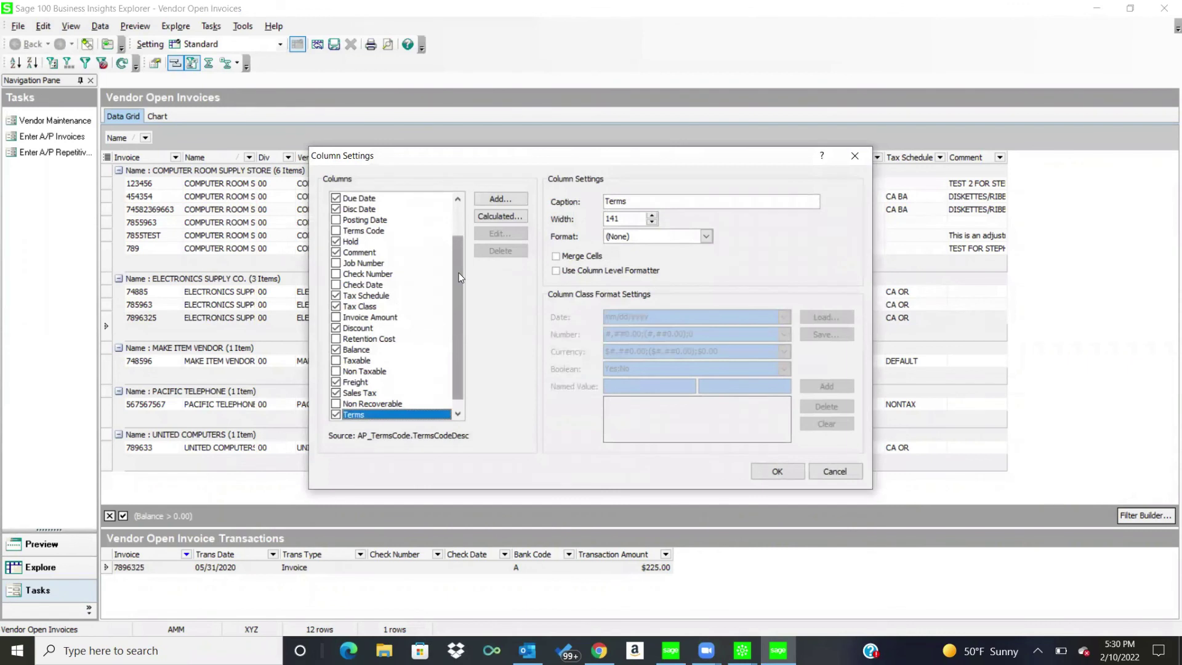
{"action": "left_click", "coordinate": [336, 329]}
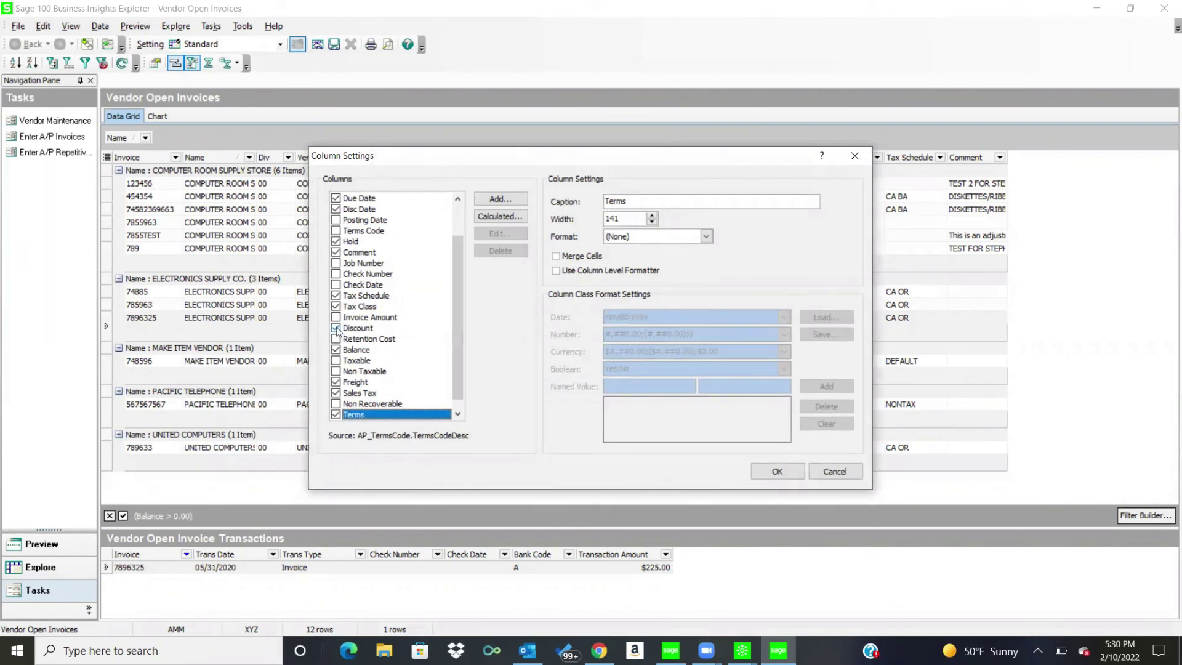
{"action": "left_click", "coordinate": [336, 382]}
{"action": "left_click", "coordinate": [336, 393]}
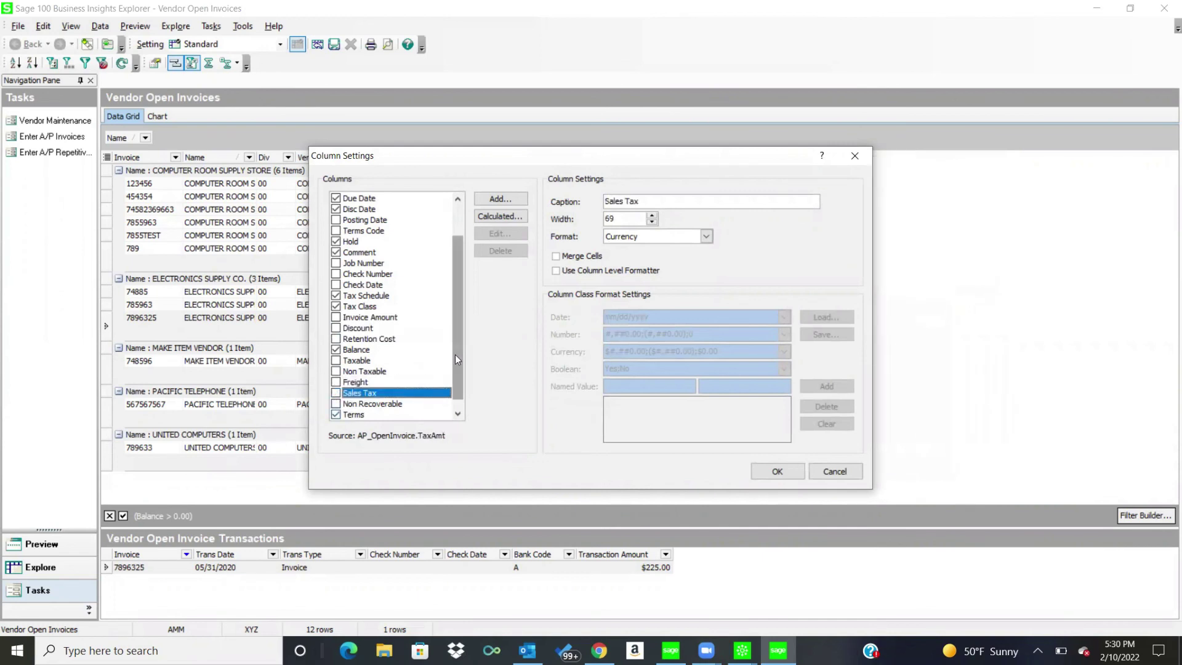
{"action": "left_click_drag", "start_coordinate": [455, 380], "coordinate": [483, 313]}
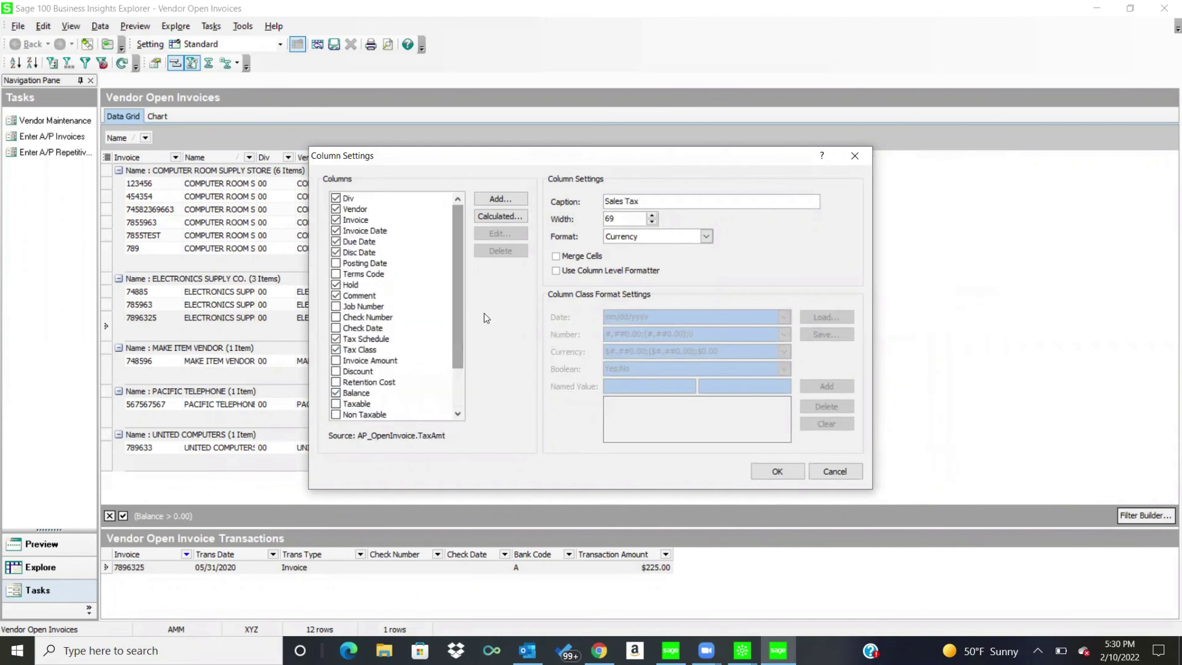
{"action": "left_click", "coordinate": [502, 201]}
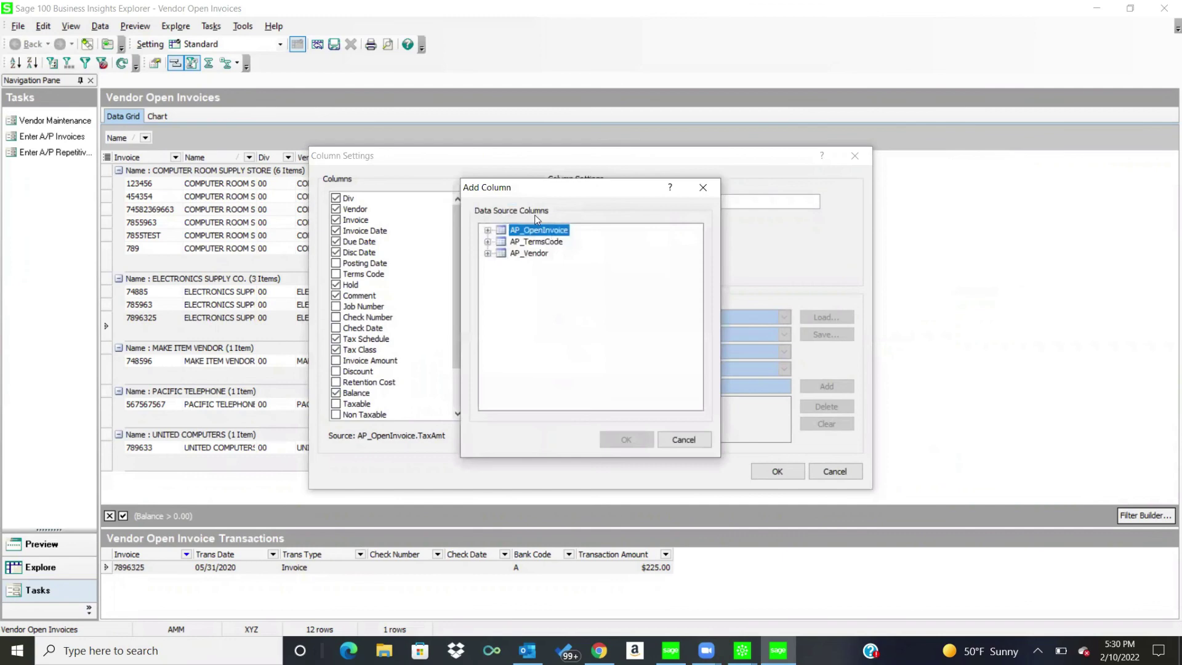
{"action": "left_click", "coordinate": [705, 186]}
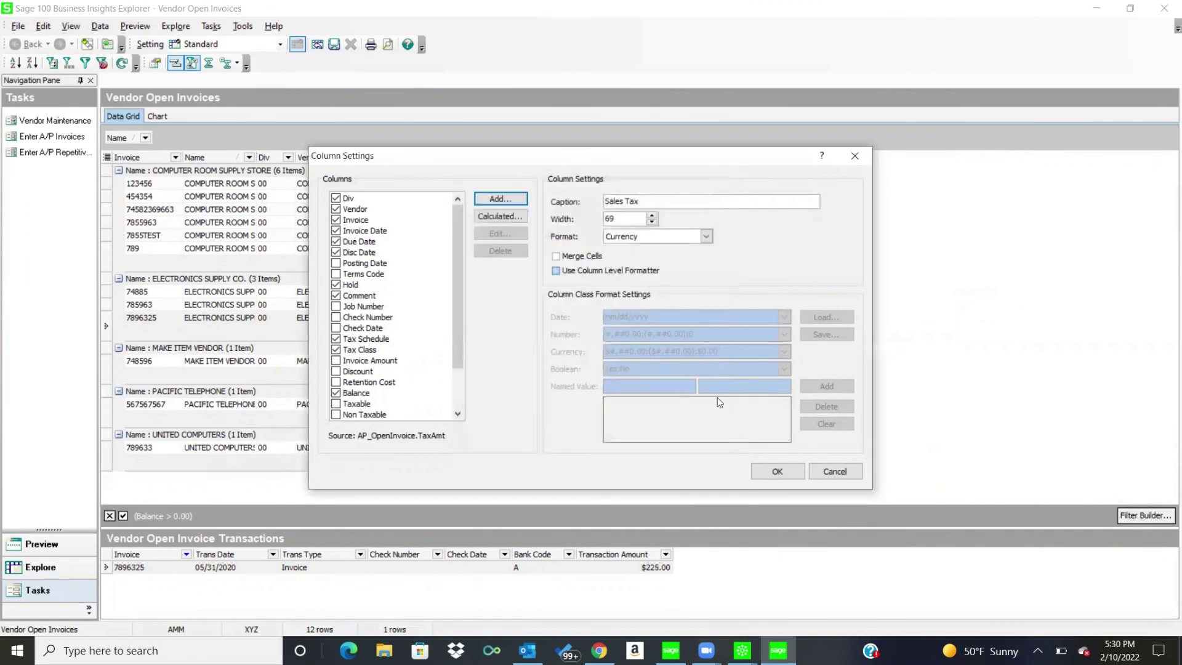
{"action": "key", "text": "Return"}
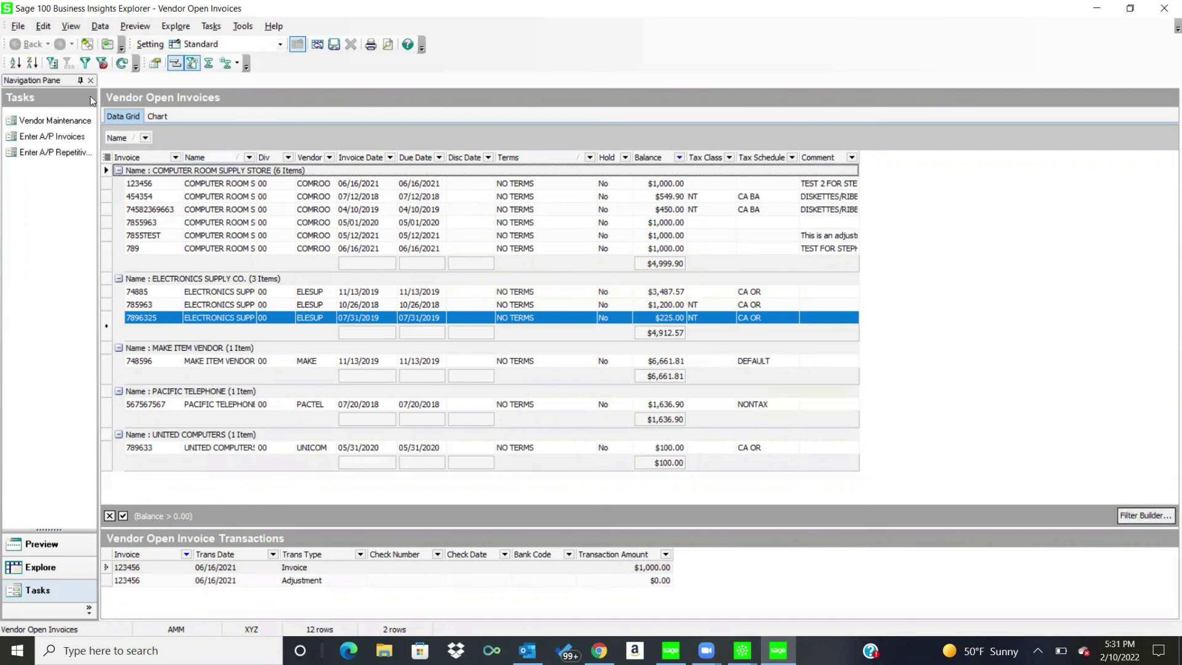
Step: Check the File menu's Export Options, then close the view and answer the save-setting prompt
{"action": "left_click", "coordinate": [19, 27]}
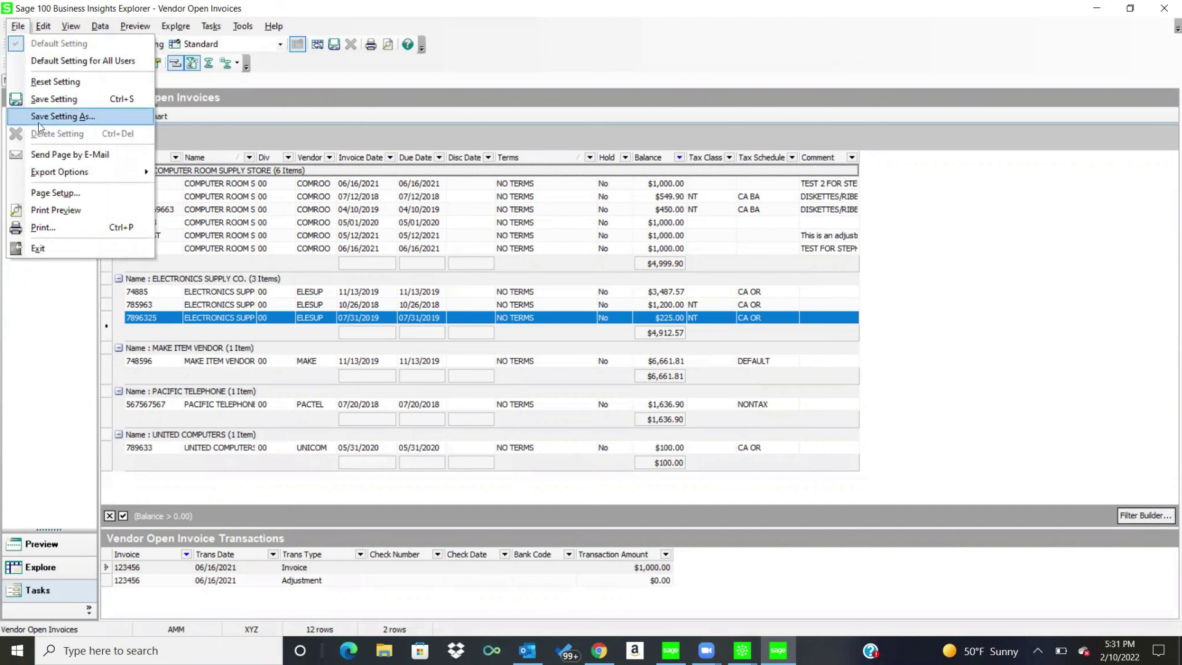
{"action": "mouse_move", "coordinate": [59, 176]}
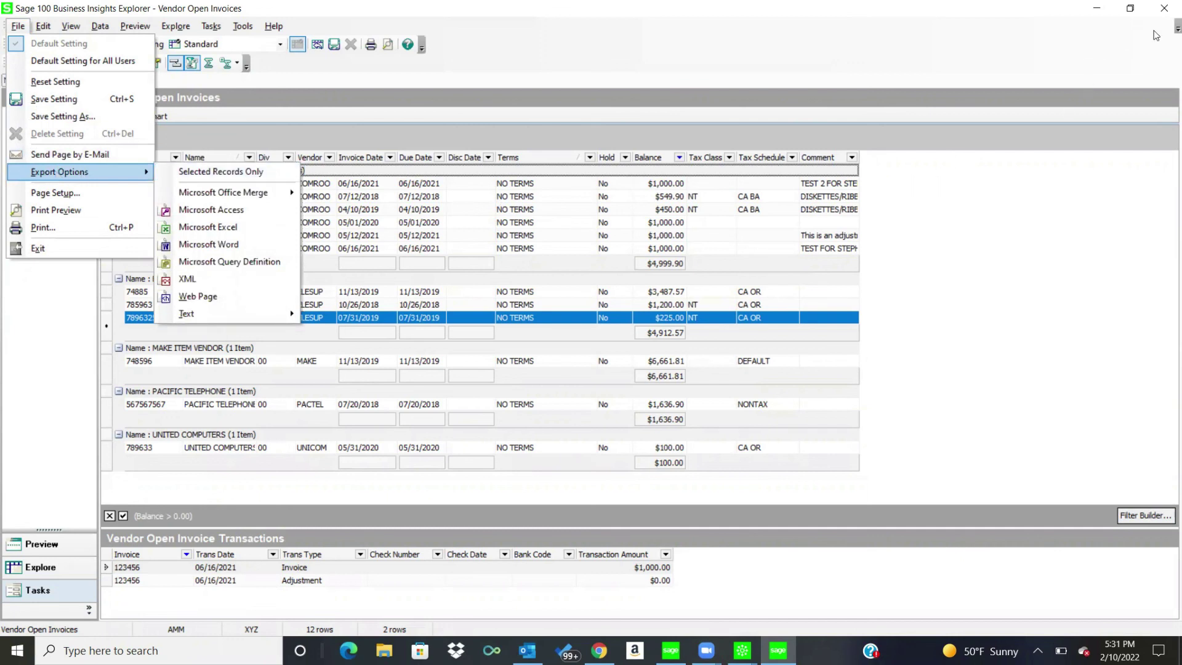
{"action": "left_click", "coordinate": [1164, 9]}
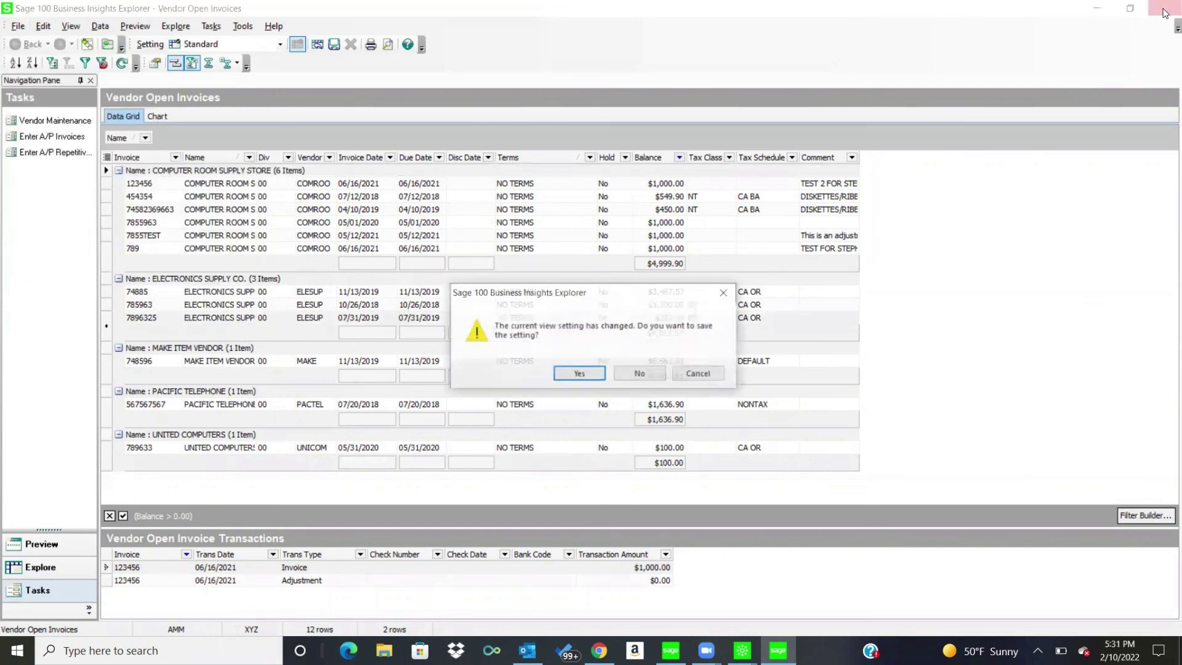
{"action": "left_click", "coordinate": [680, 370]}
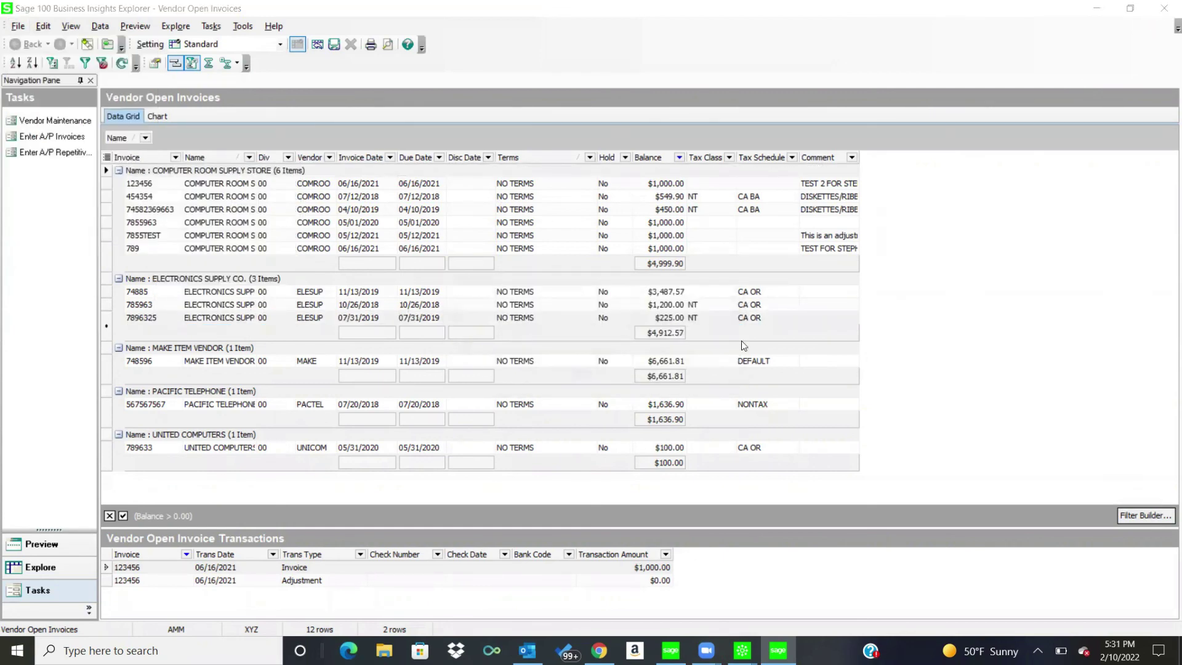